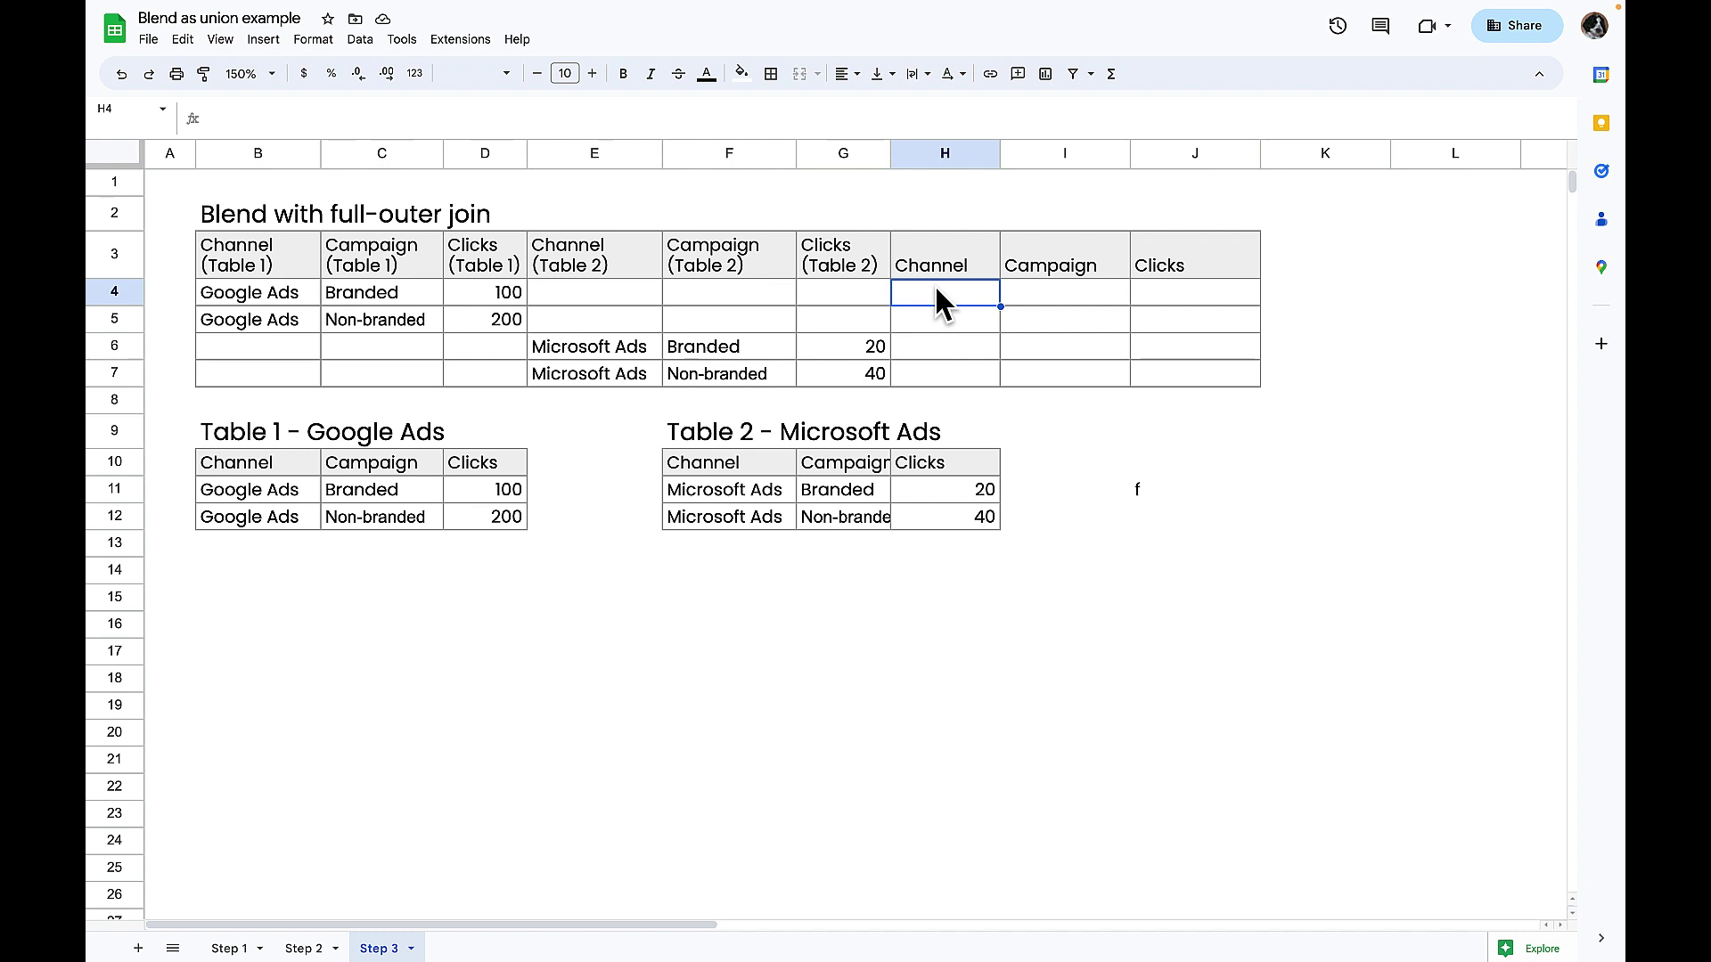
Fill H4:H7 with =COALESCE(B4, E4), giving Google Ads twice and Microsoft Ads twice
type("=COALESCE(B4, E4)")
key("Return")
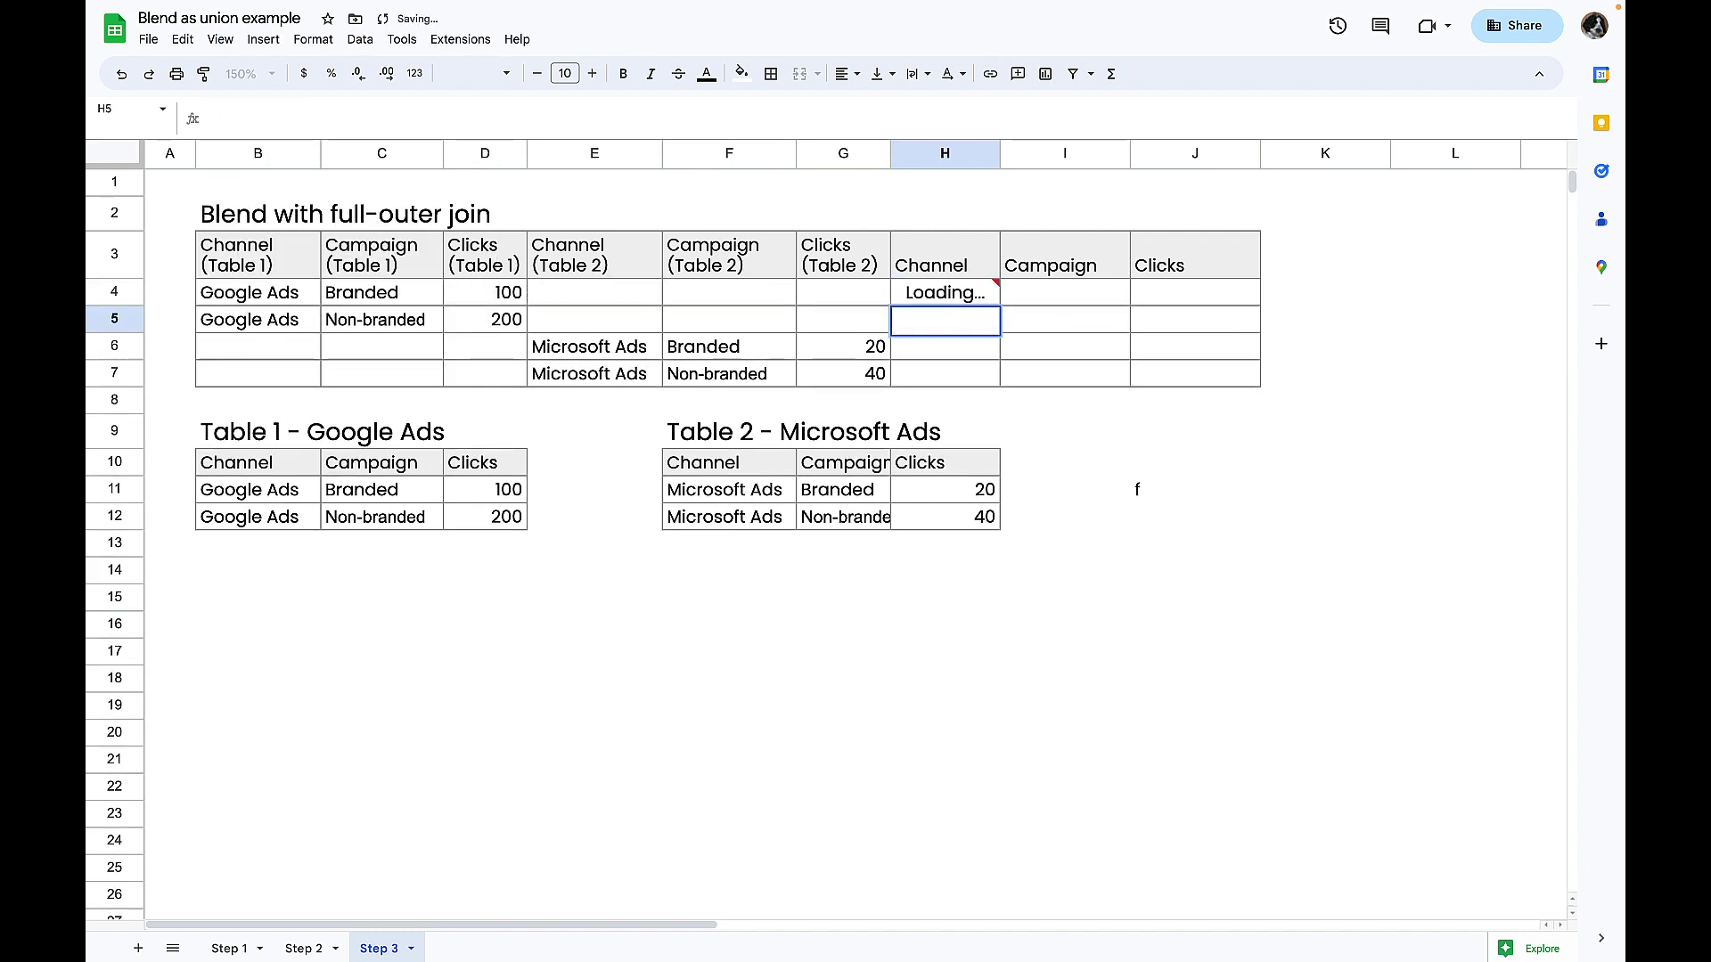
left_click(947, 300)
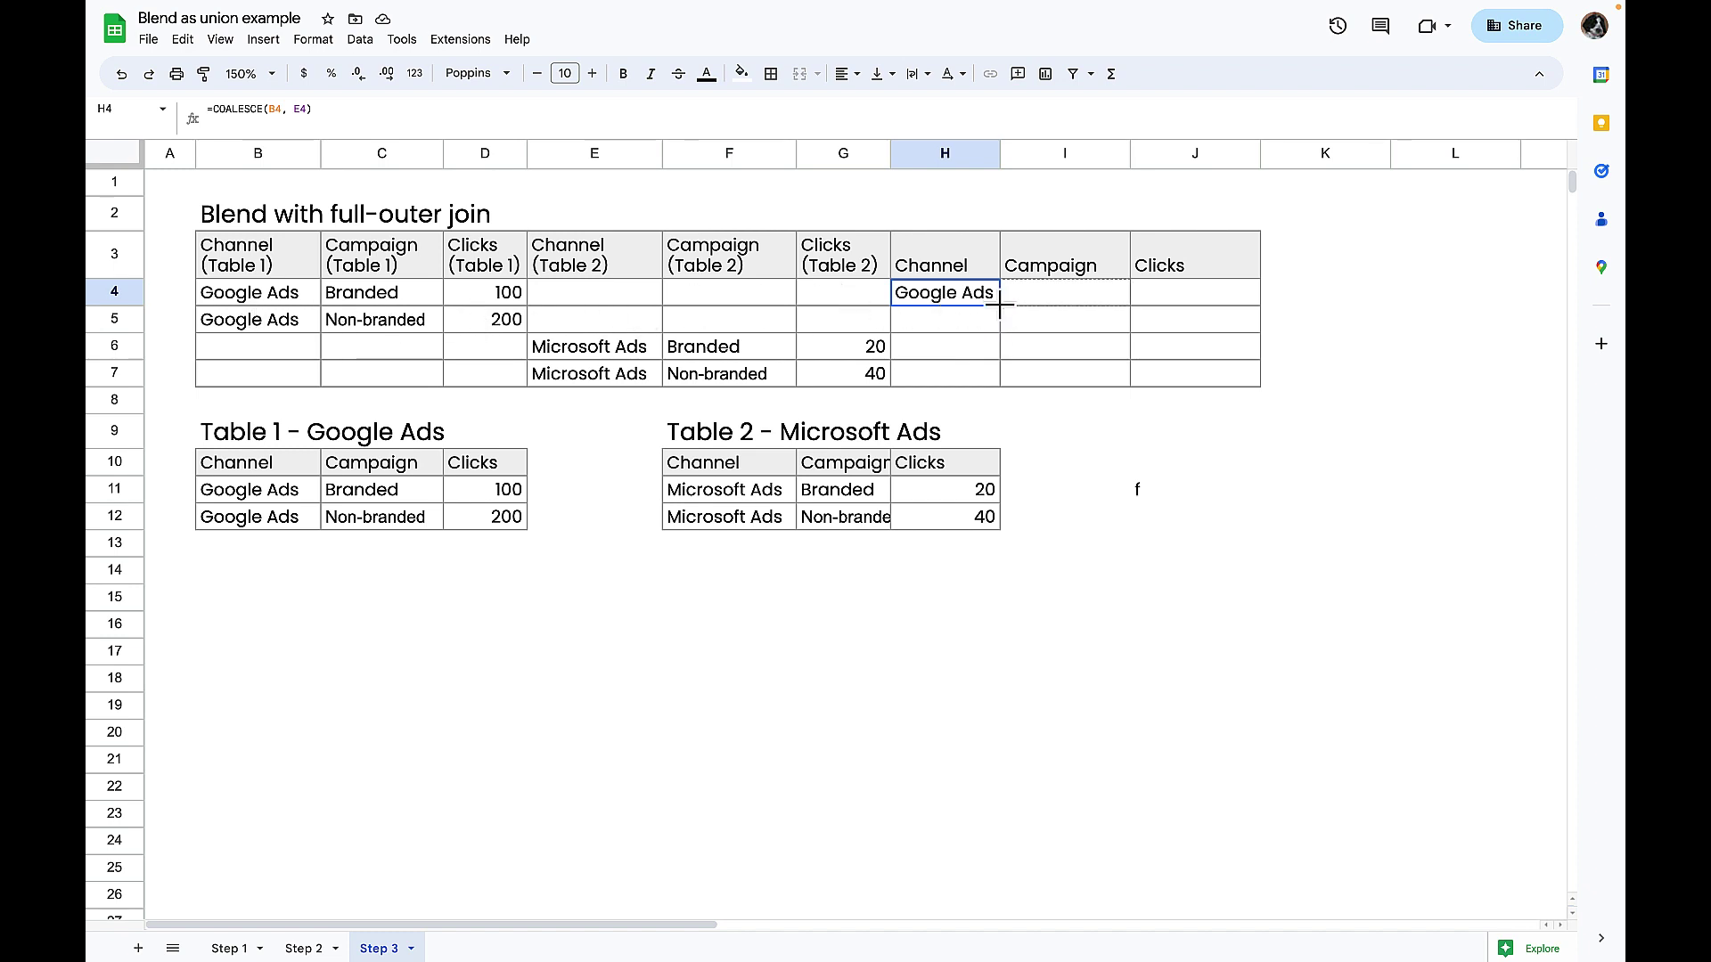
left_click_drag(999, 307, 999, 373)
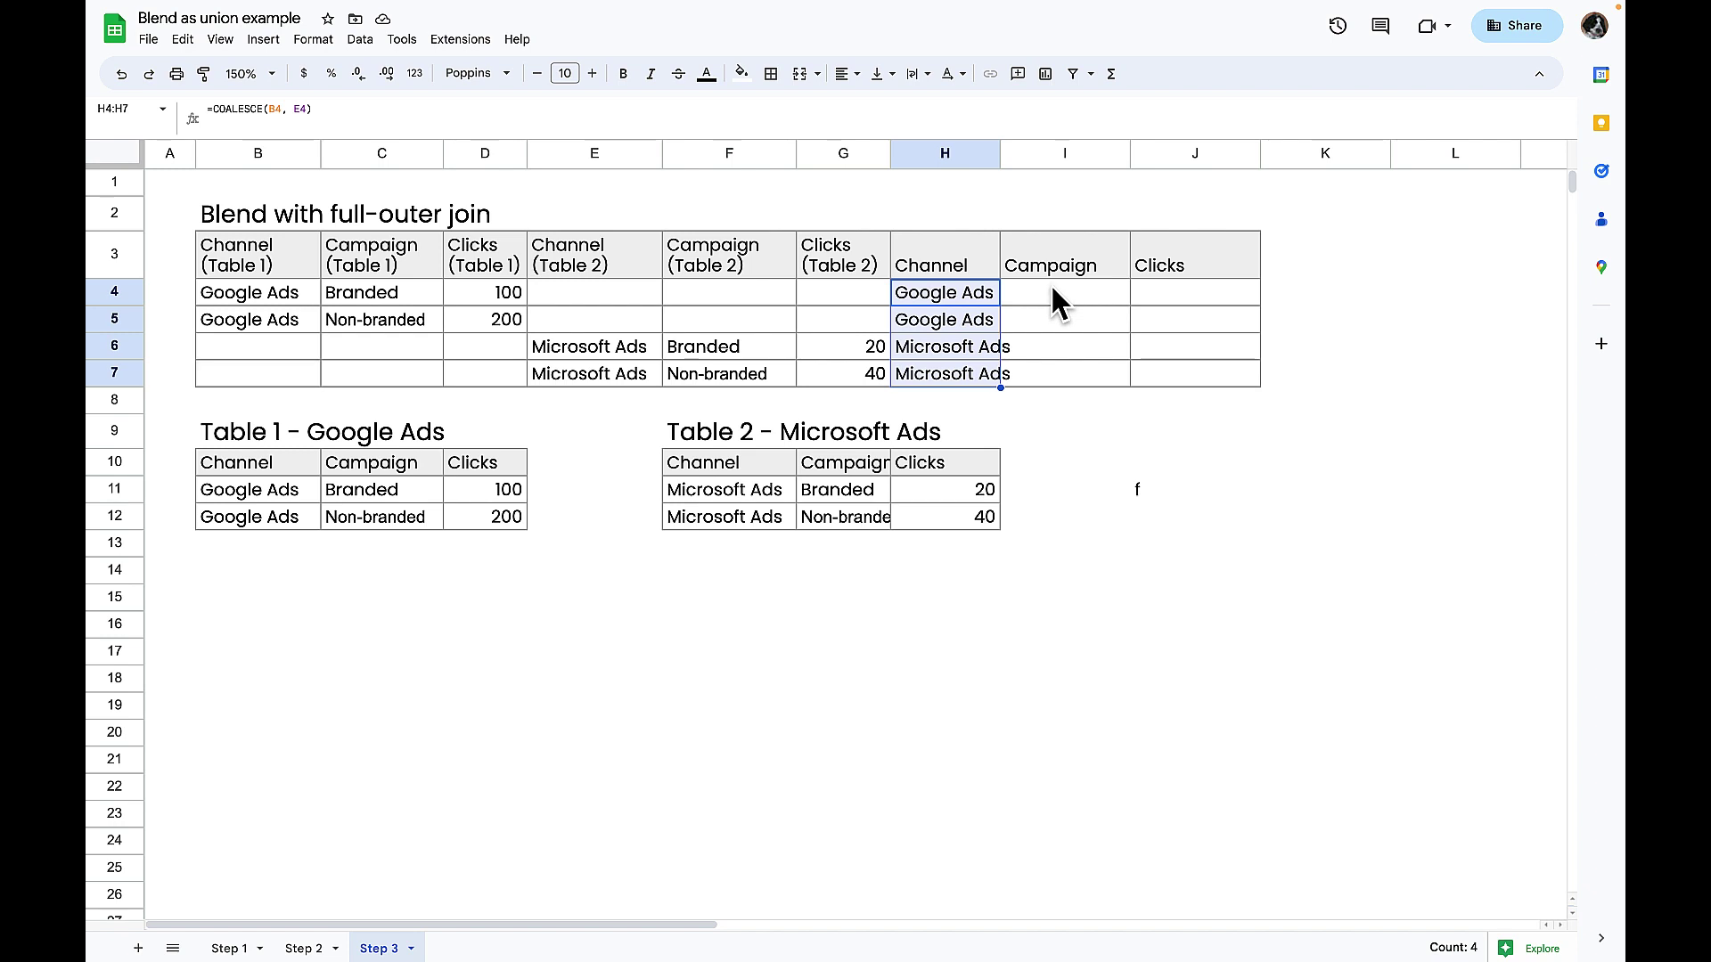
left_click(1092, 287)
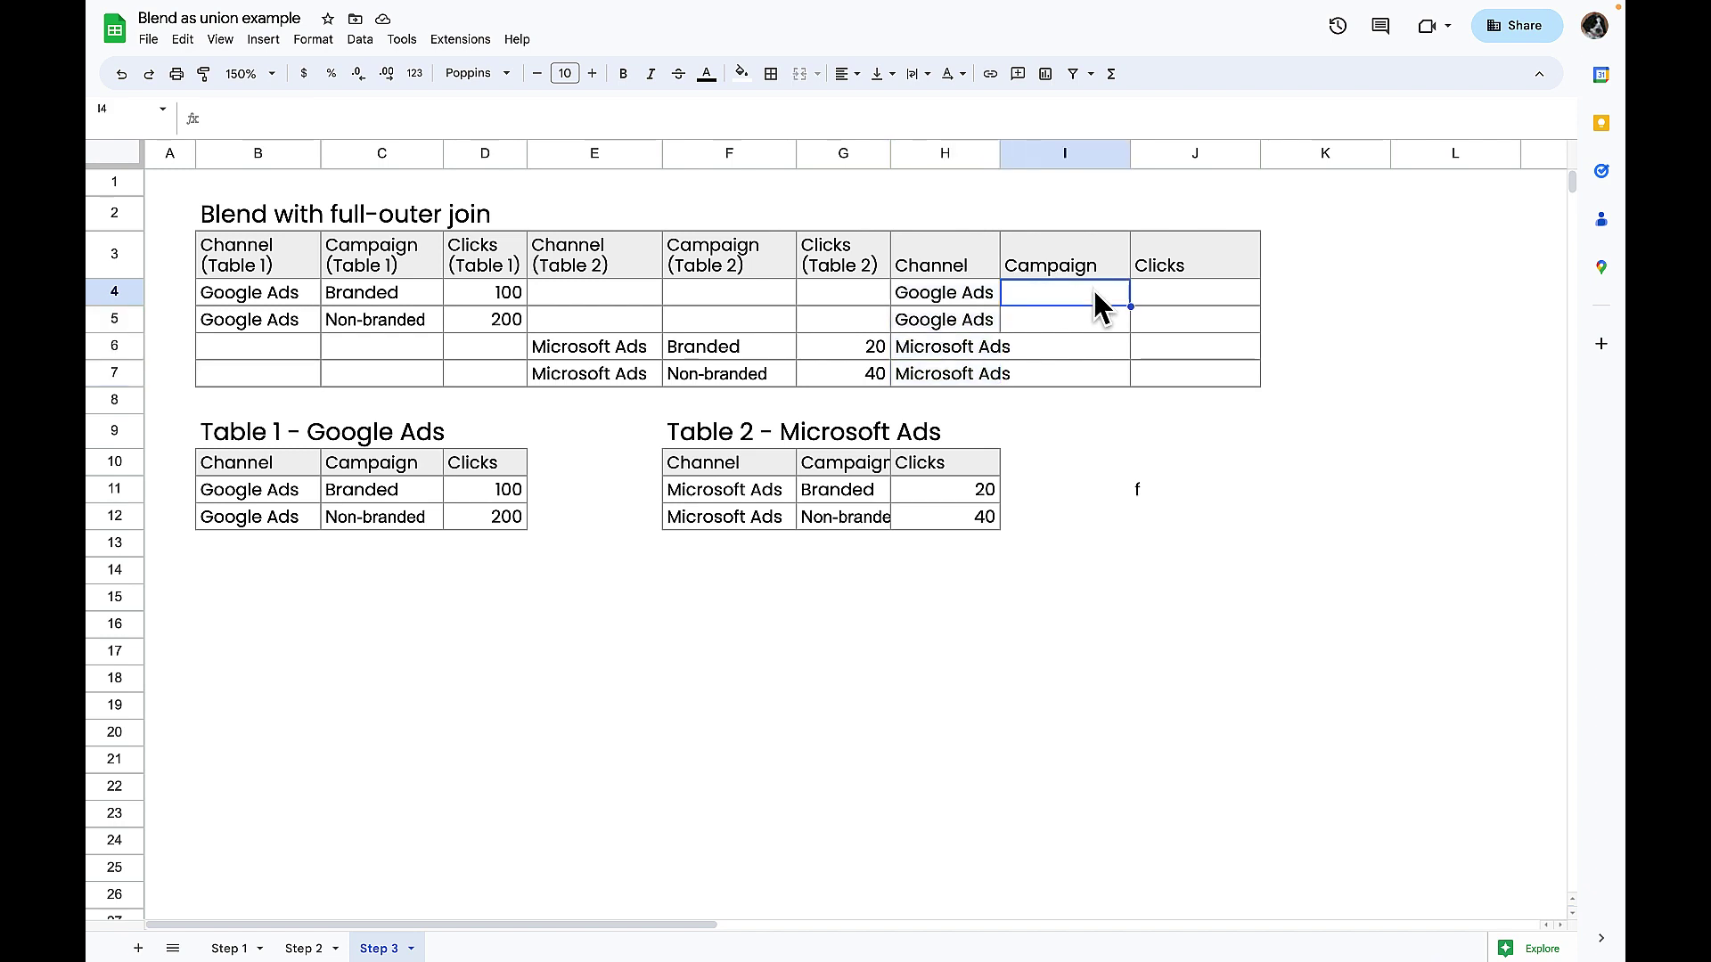
Enter =COALESCE(C4,F4) in I4 and fill the Campaign formula down to I7
type("=COAL")
key("Tab")
left_click(375, 308)
type(",")
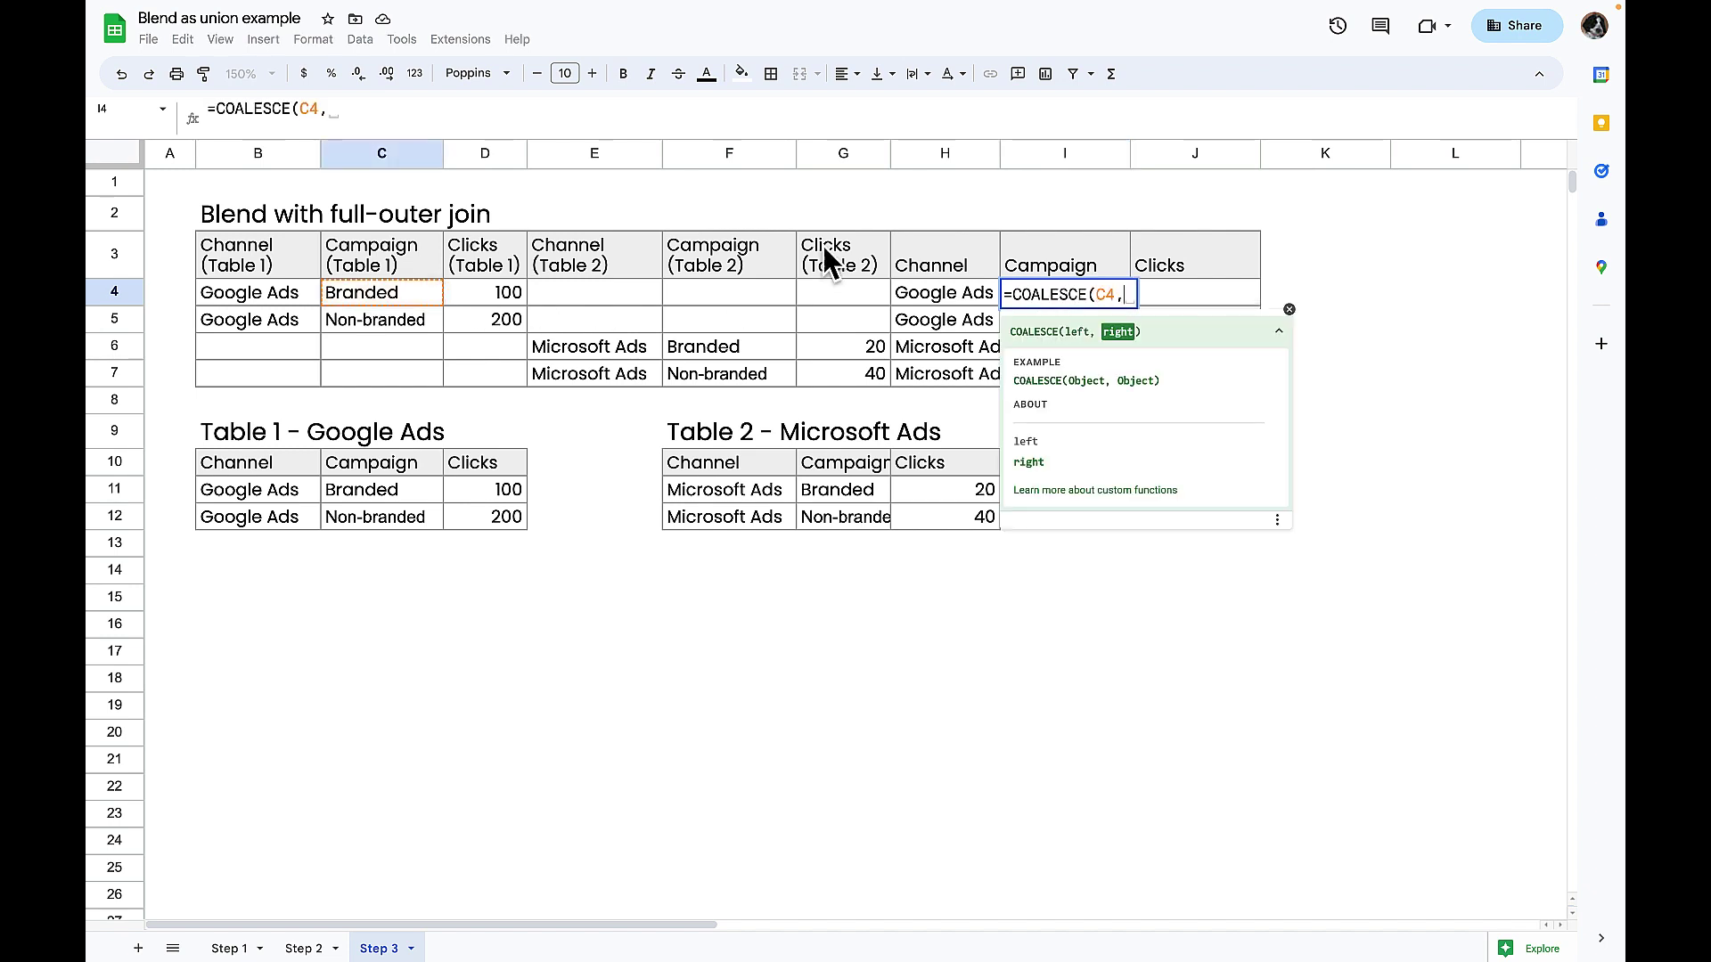
left_click(731, 299)
key("Return")
double_click(1126, 305)
Enter =COALESCE(D4,G4) in J4 and fill it down to J7, giving clicks 100, 200, 20, 40
left_click(1183, 298)
type("=COAL")
key("Tab")
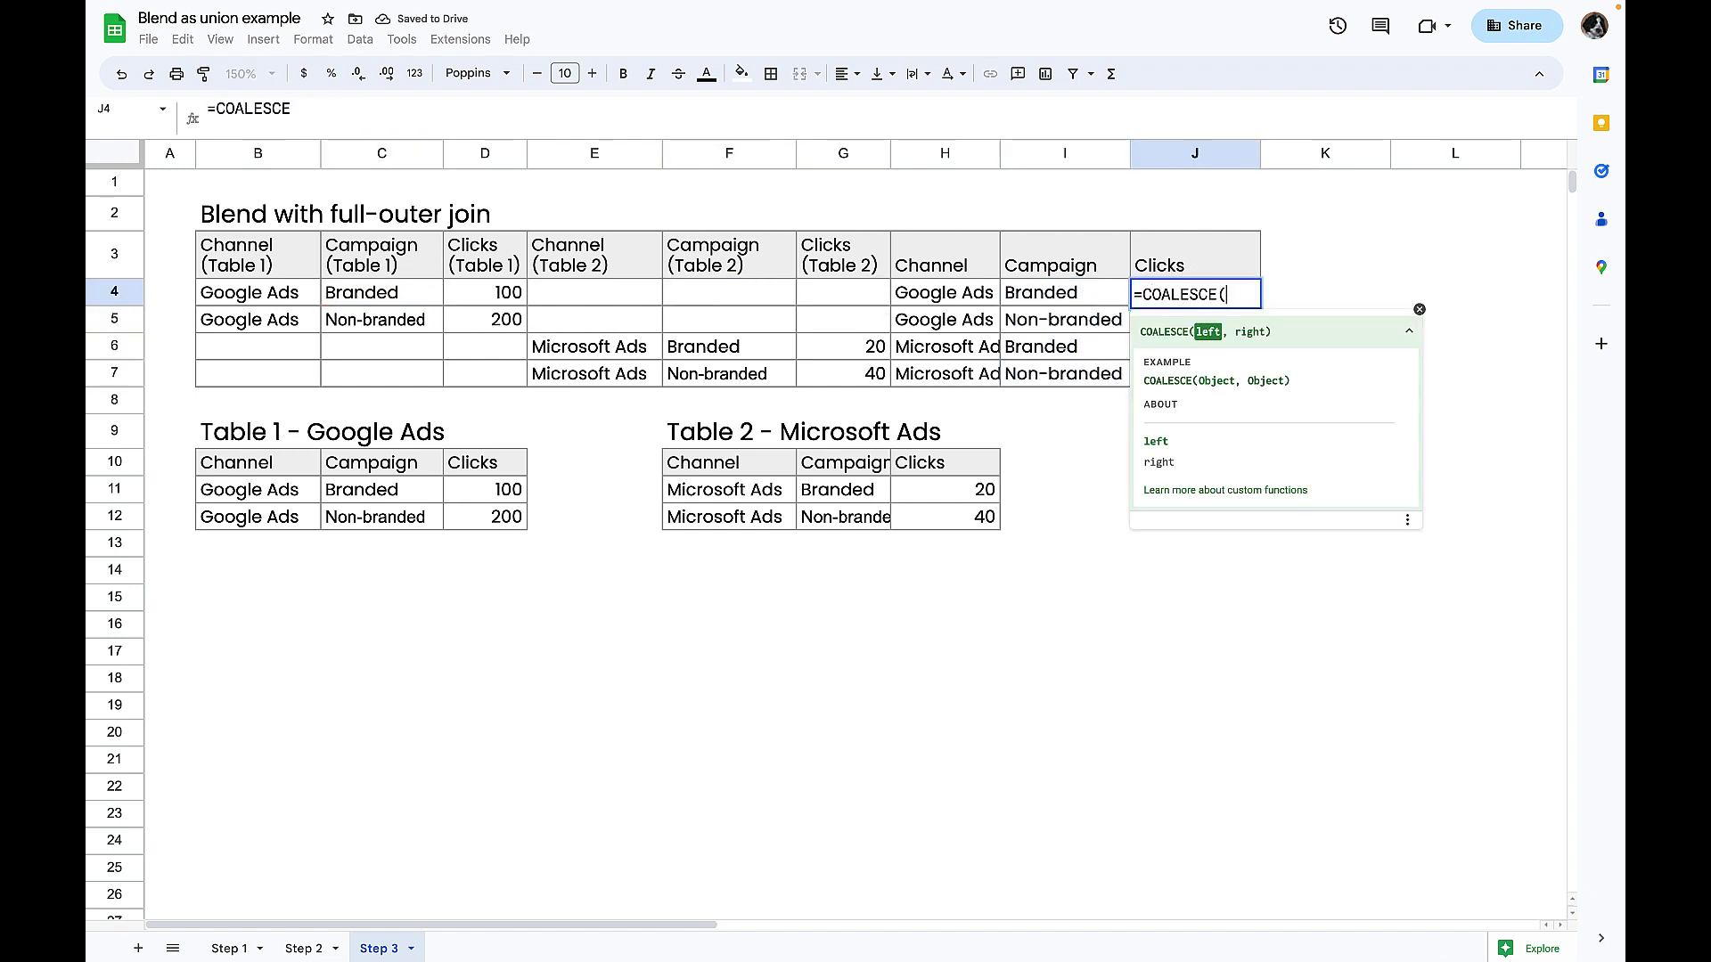
left_click(521, 296)
type(",")
left_click(843, 294)
key("Return")
left_click_drag(1260, 305, 1238, 375)
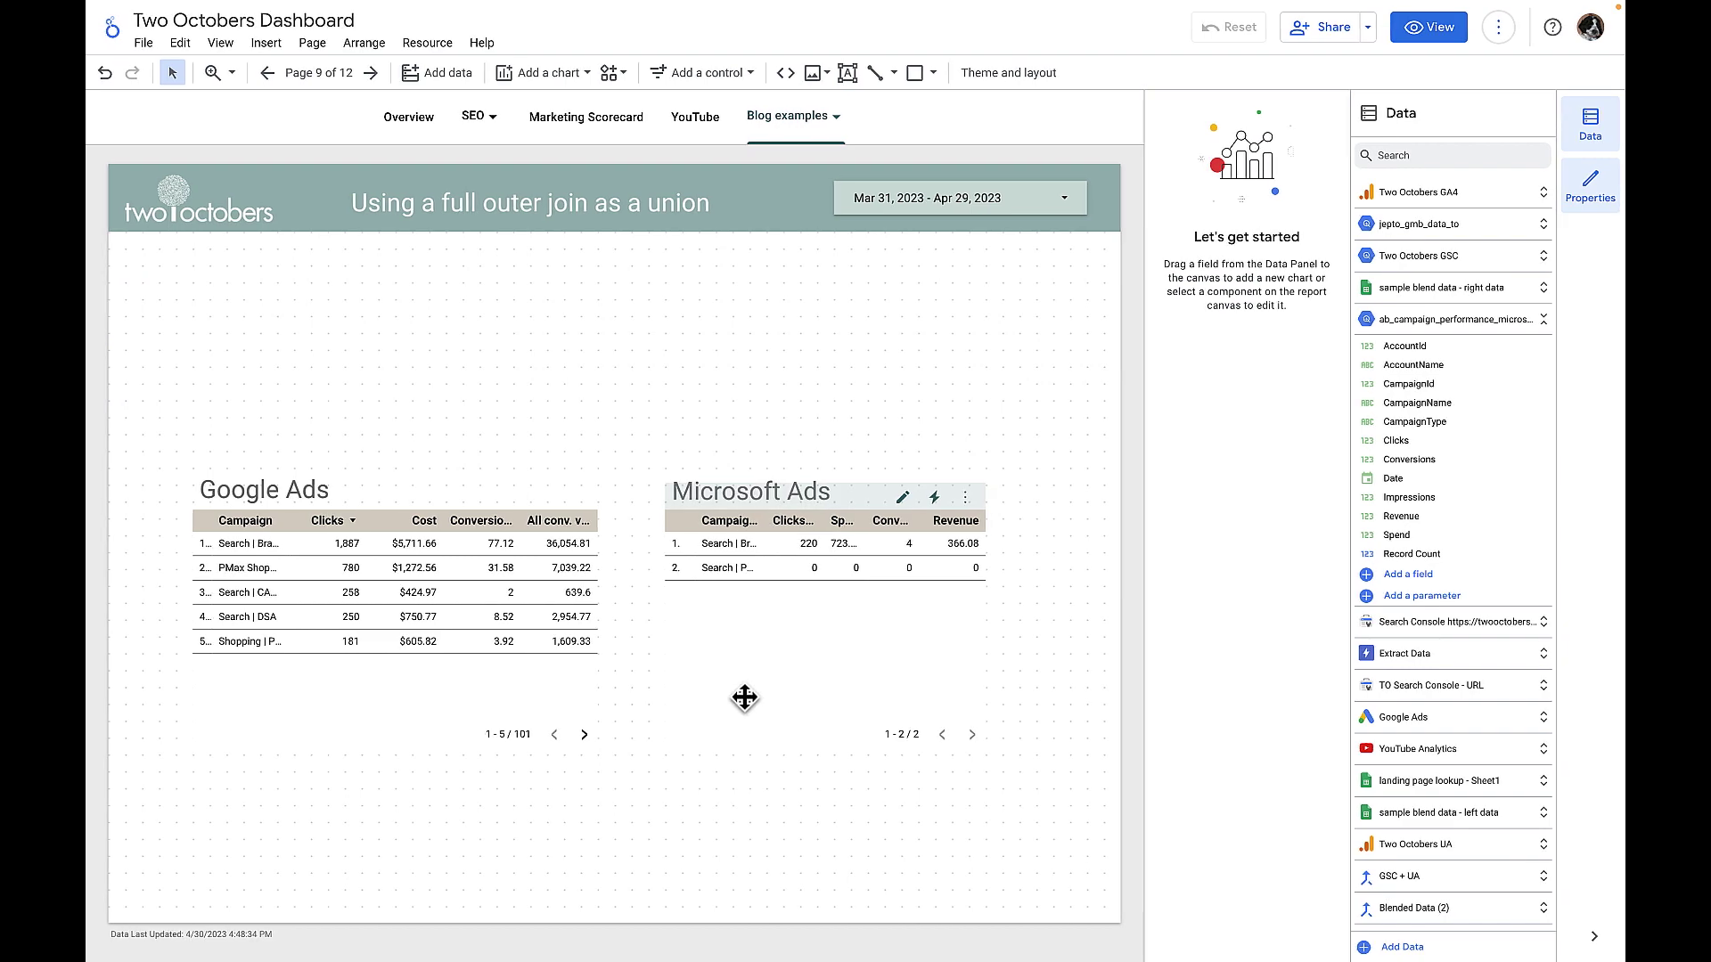
Blend the Google Ads and Microsoft Ads tables into a chart at the page top, then edit the blend
left_click(387, 590)
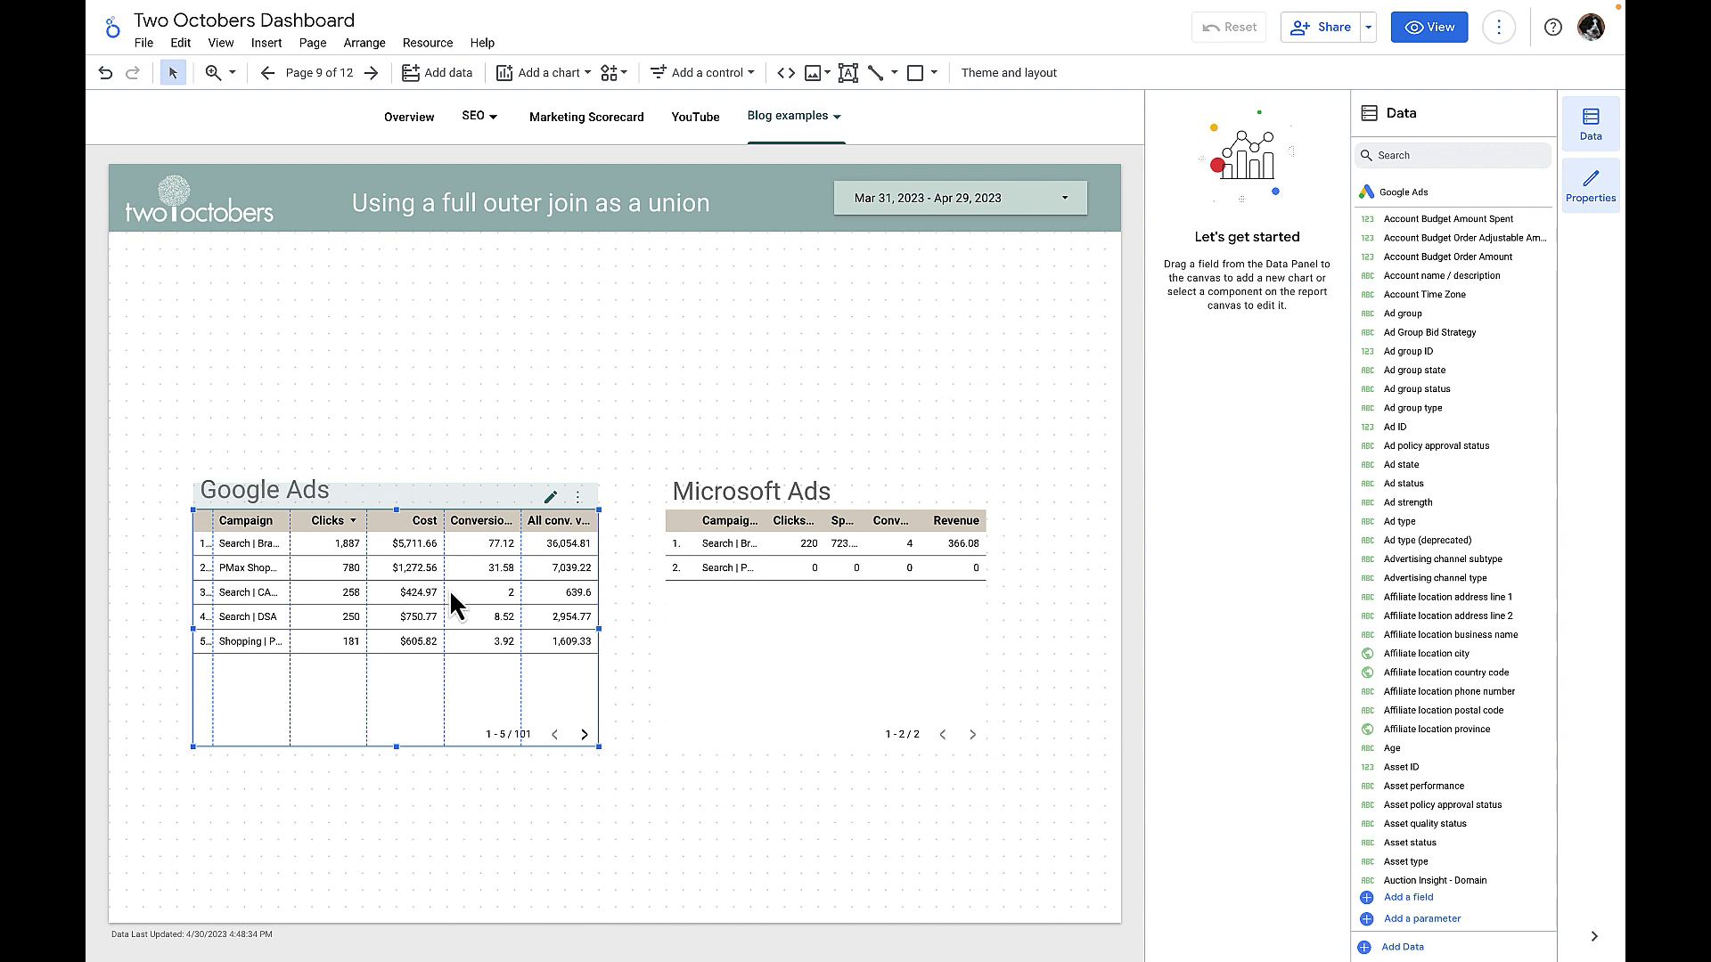
left_click(772, 562, "shift")
right_click(772, 562)
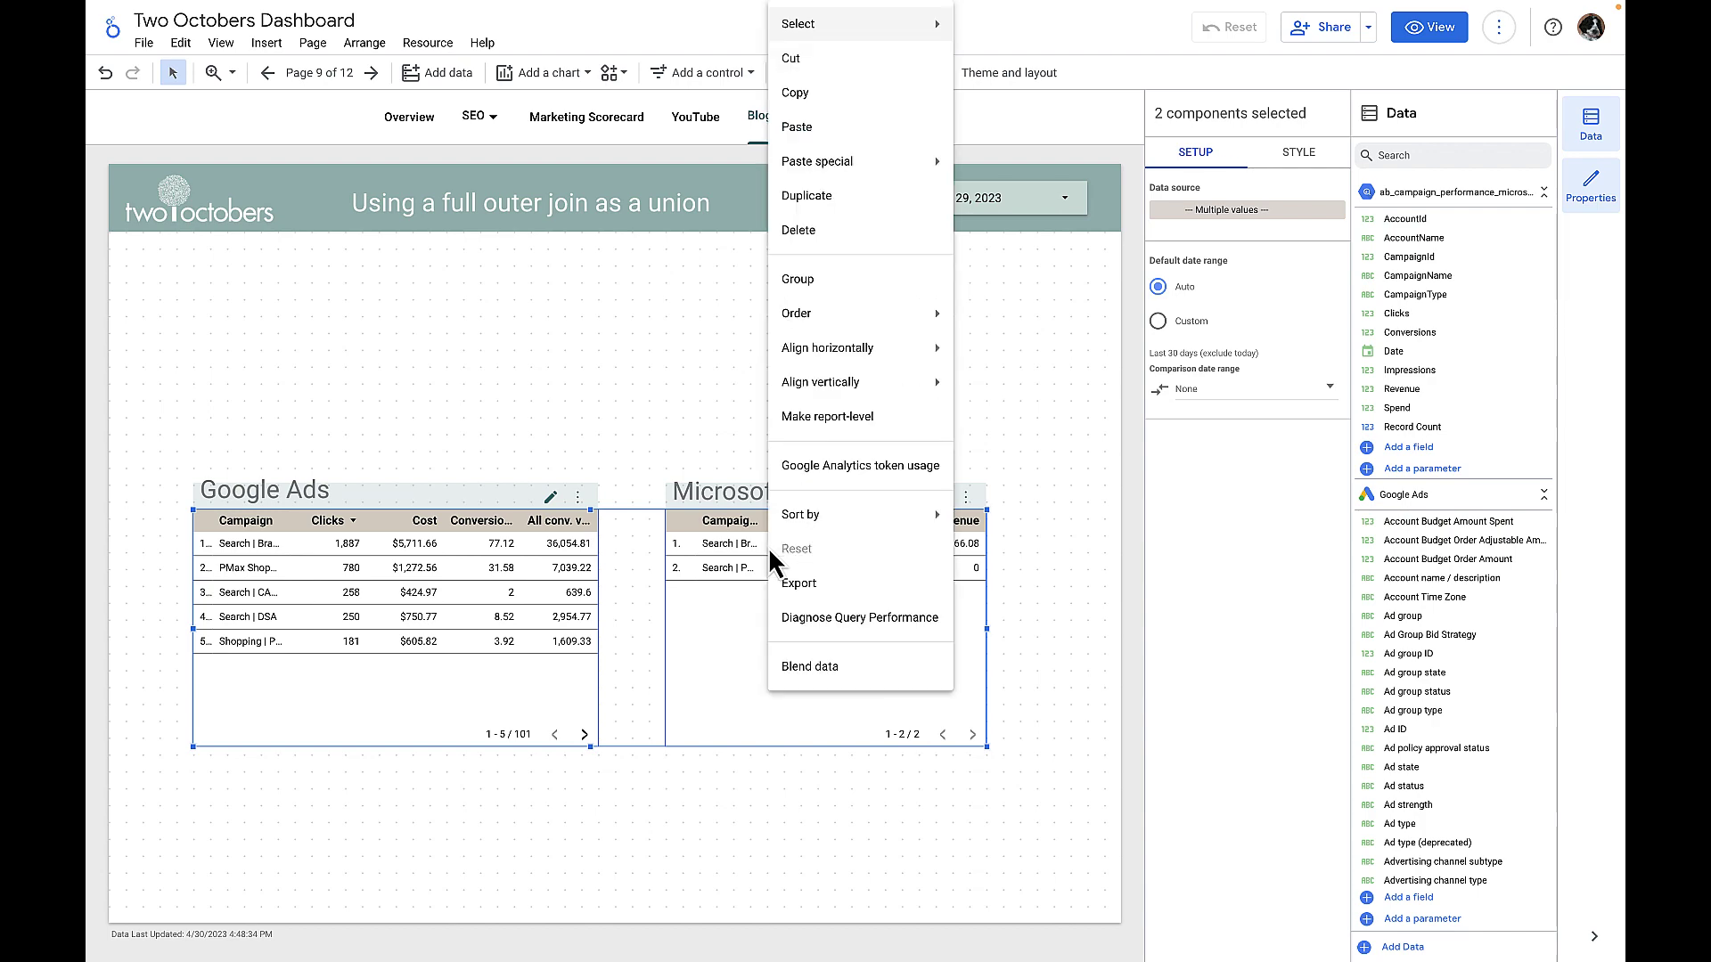
left_click(835, 677)
left_click_drag(698, 645, 461, 437)
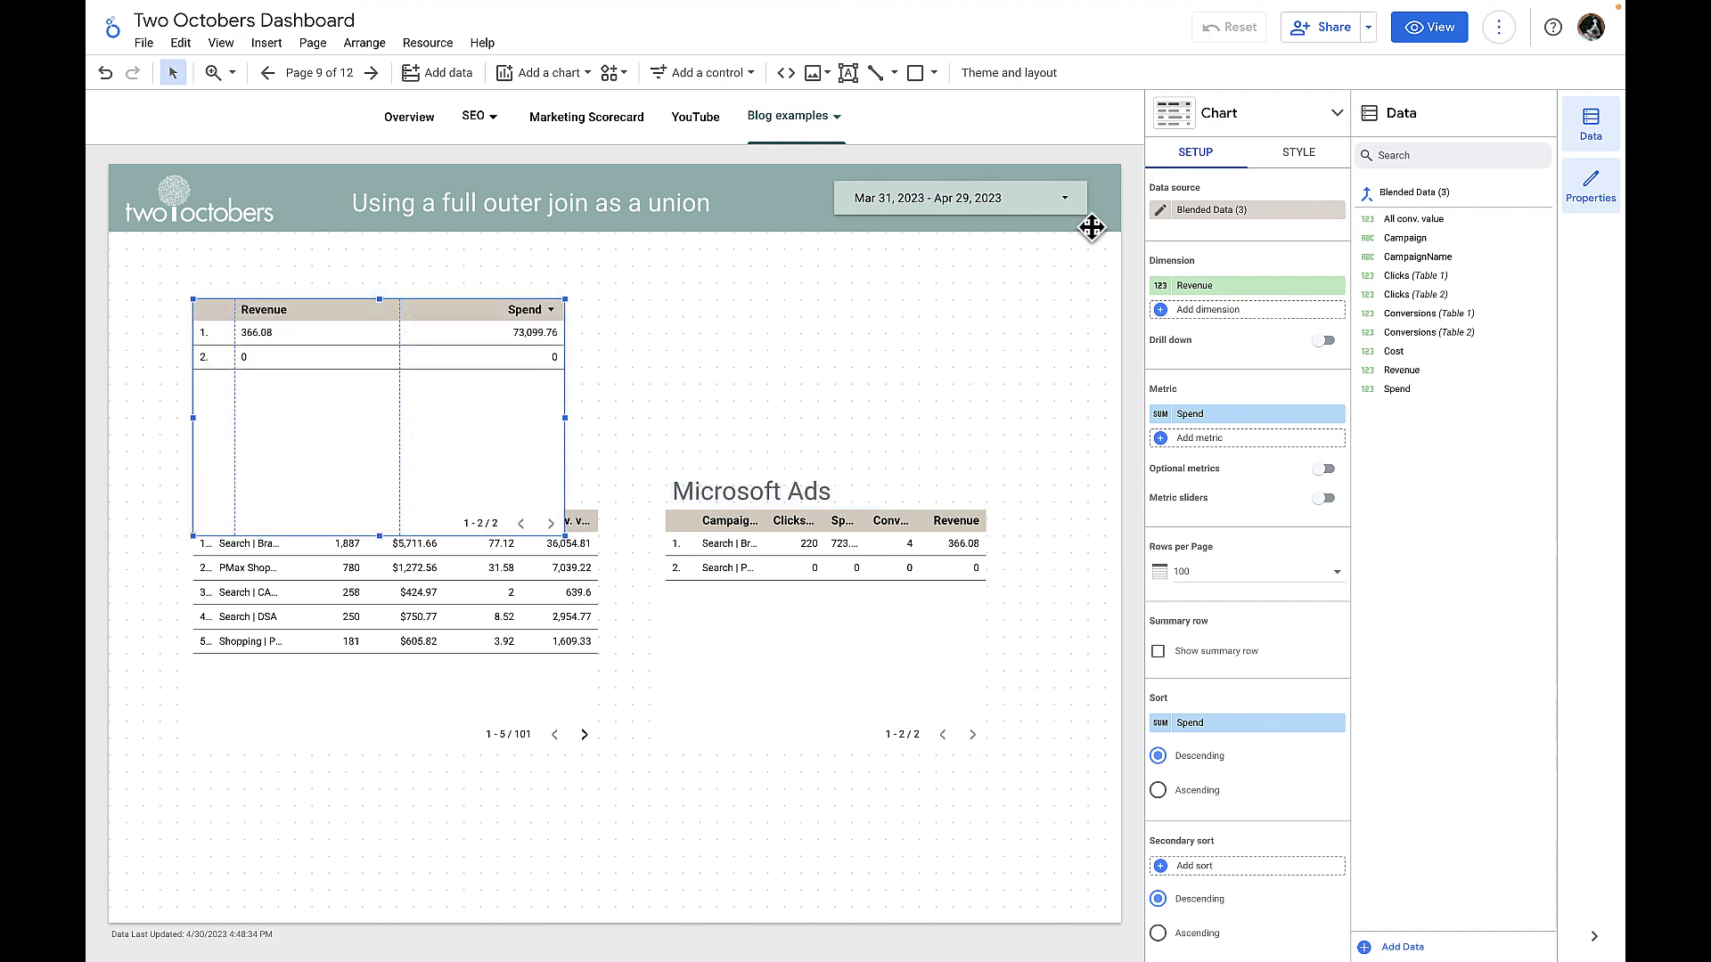
left_click(1160, 213)
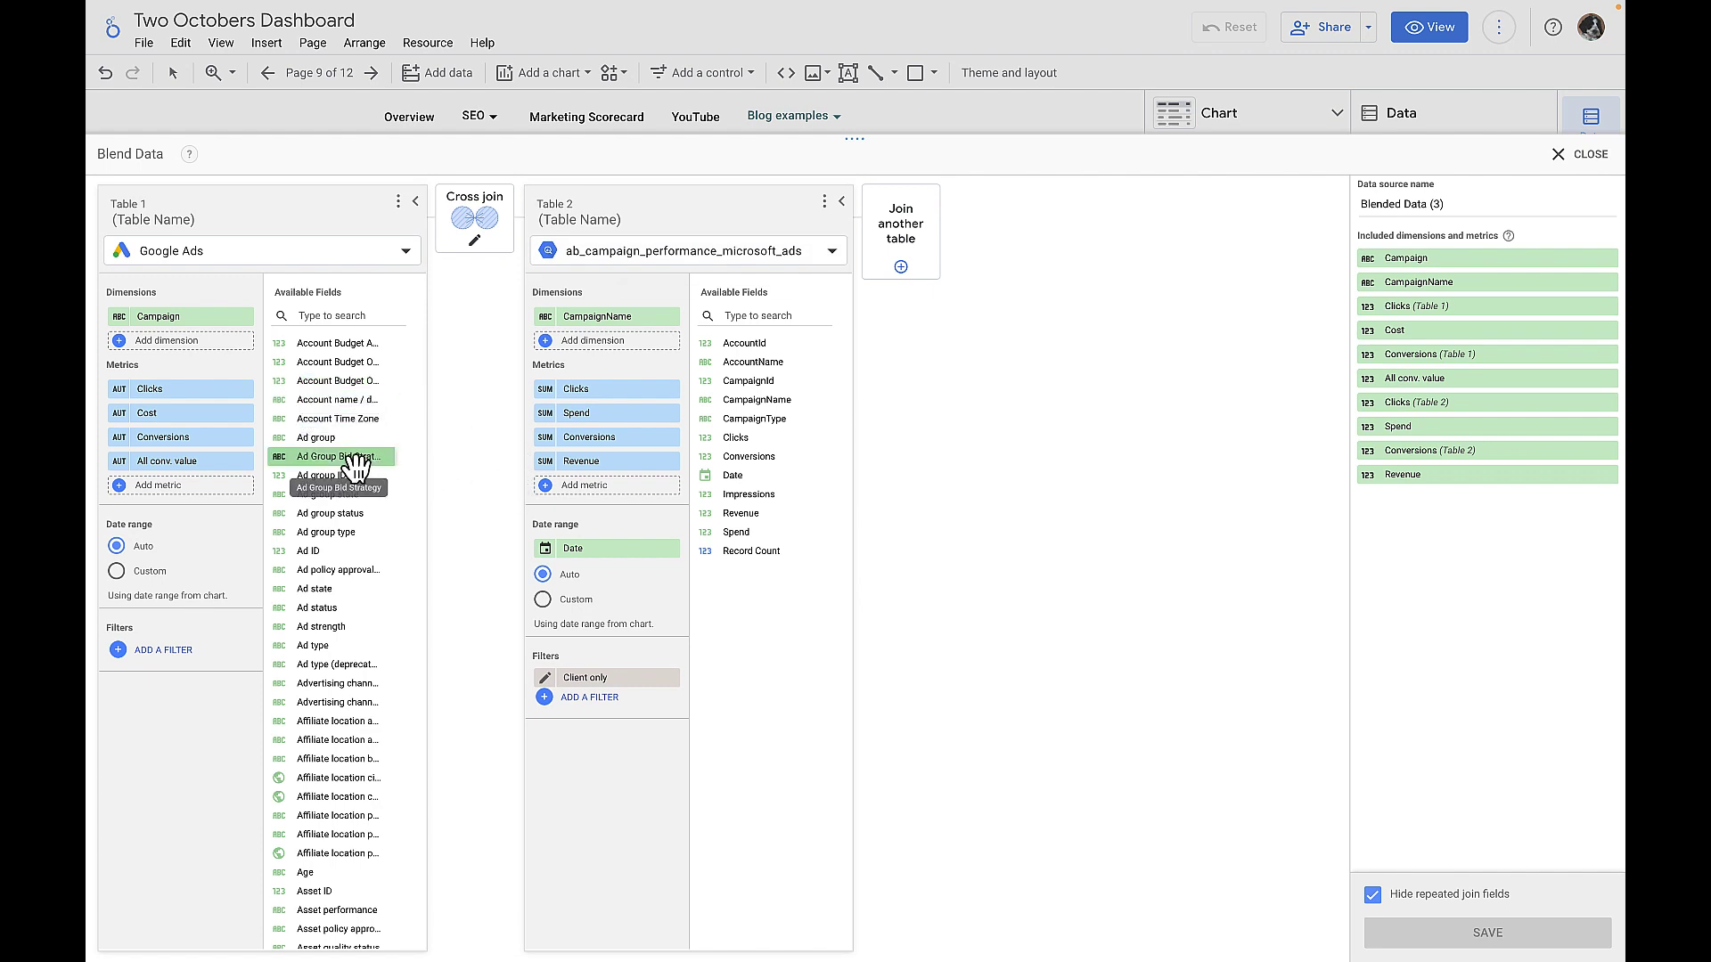
Add a Table 1 dimension named Channel with the formula "Google Ads"
left_click_drag(356, 465, 233, 468)
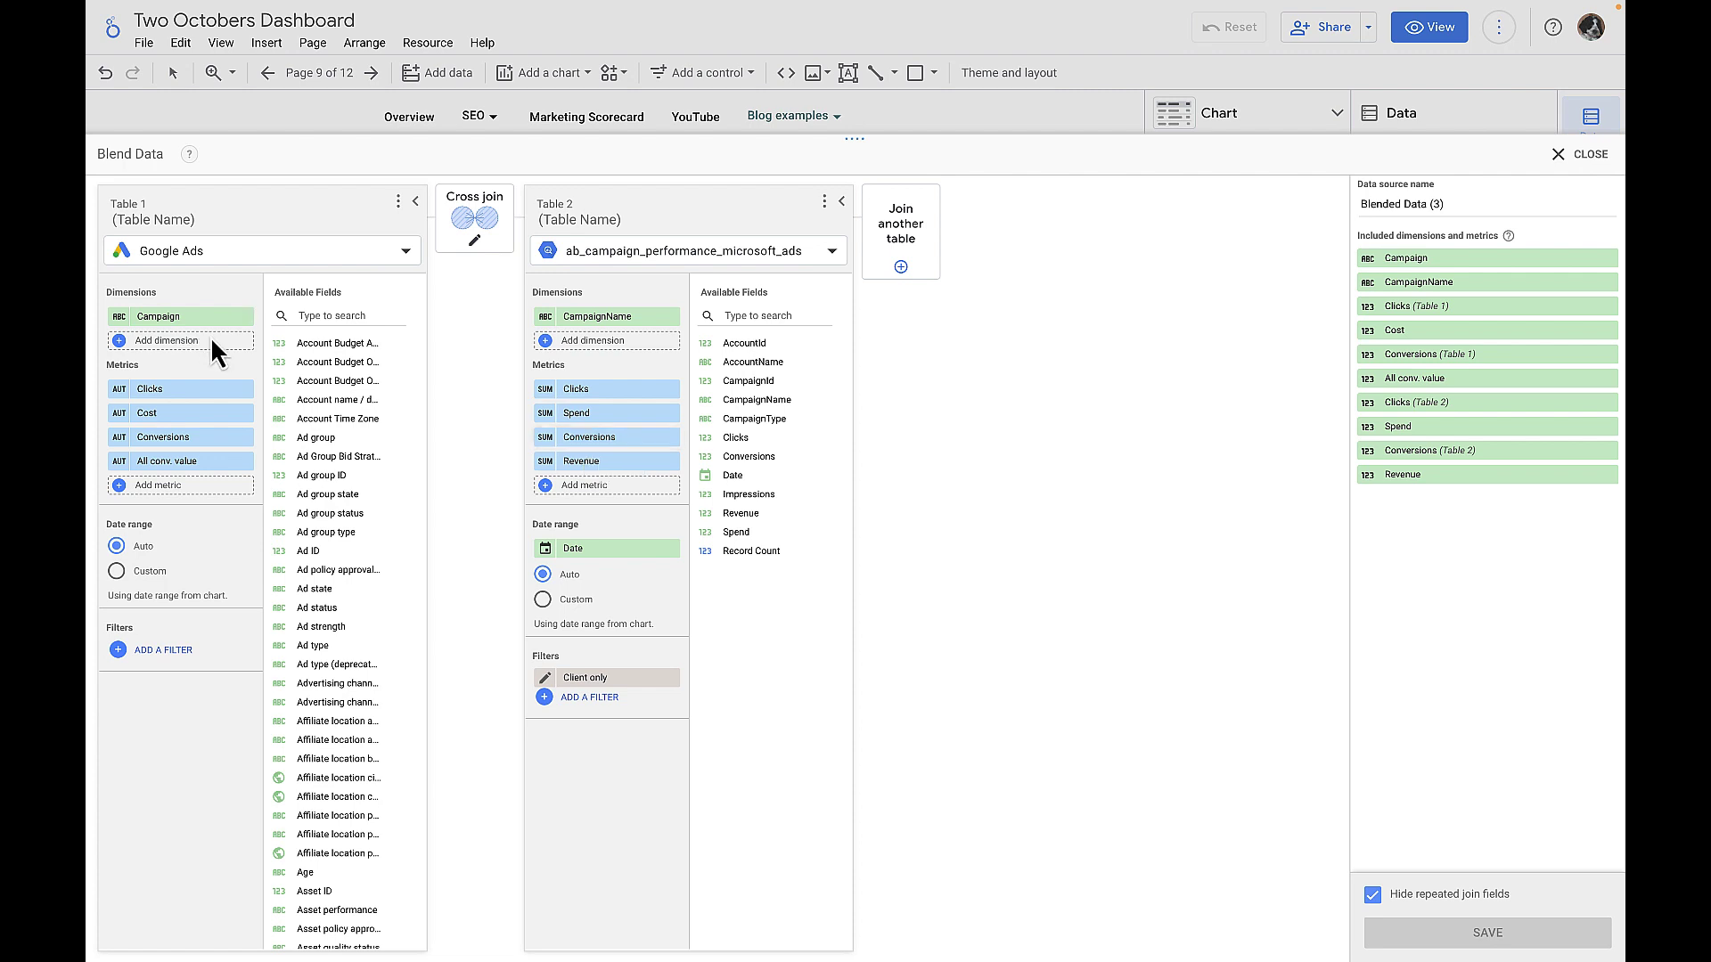
left_click(163, 338)
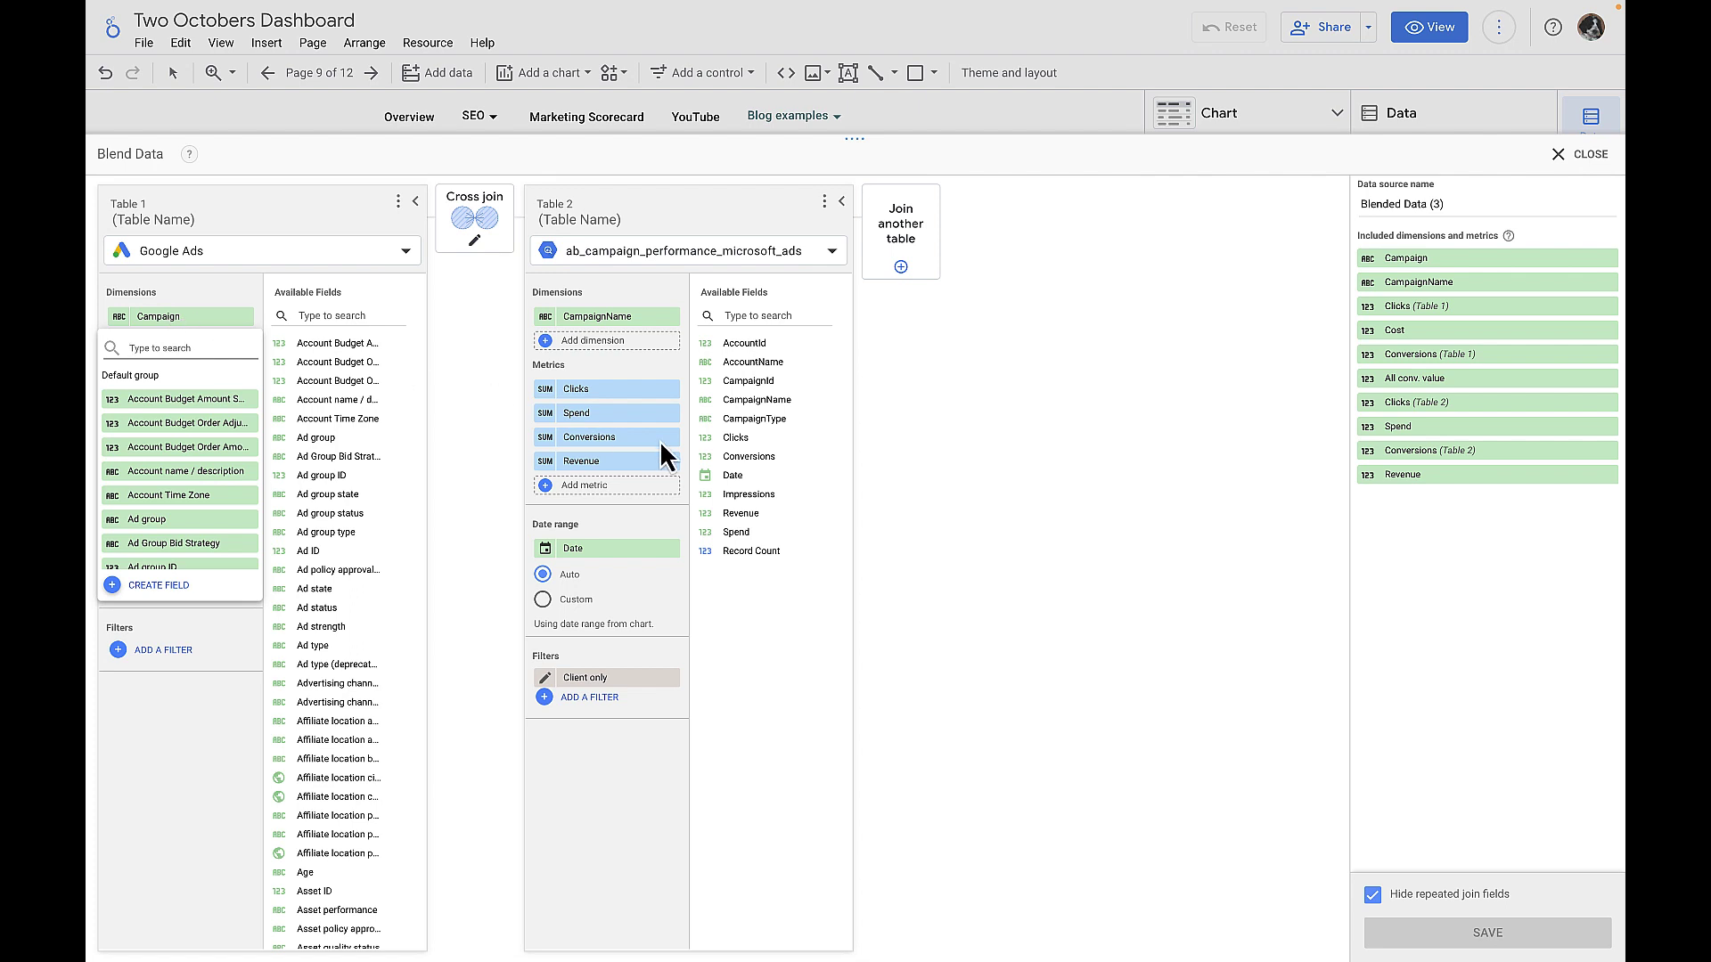
left_click(153, 588)
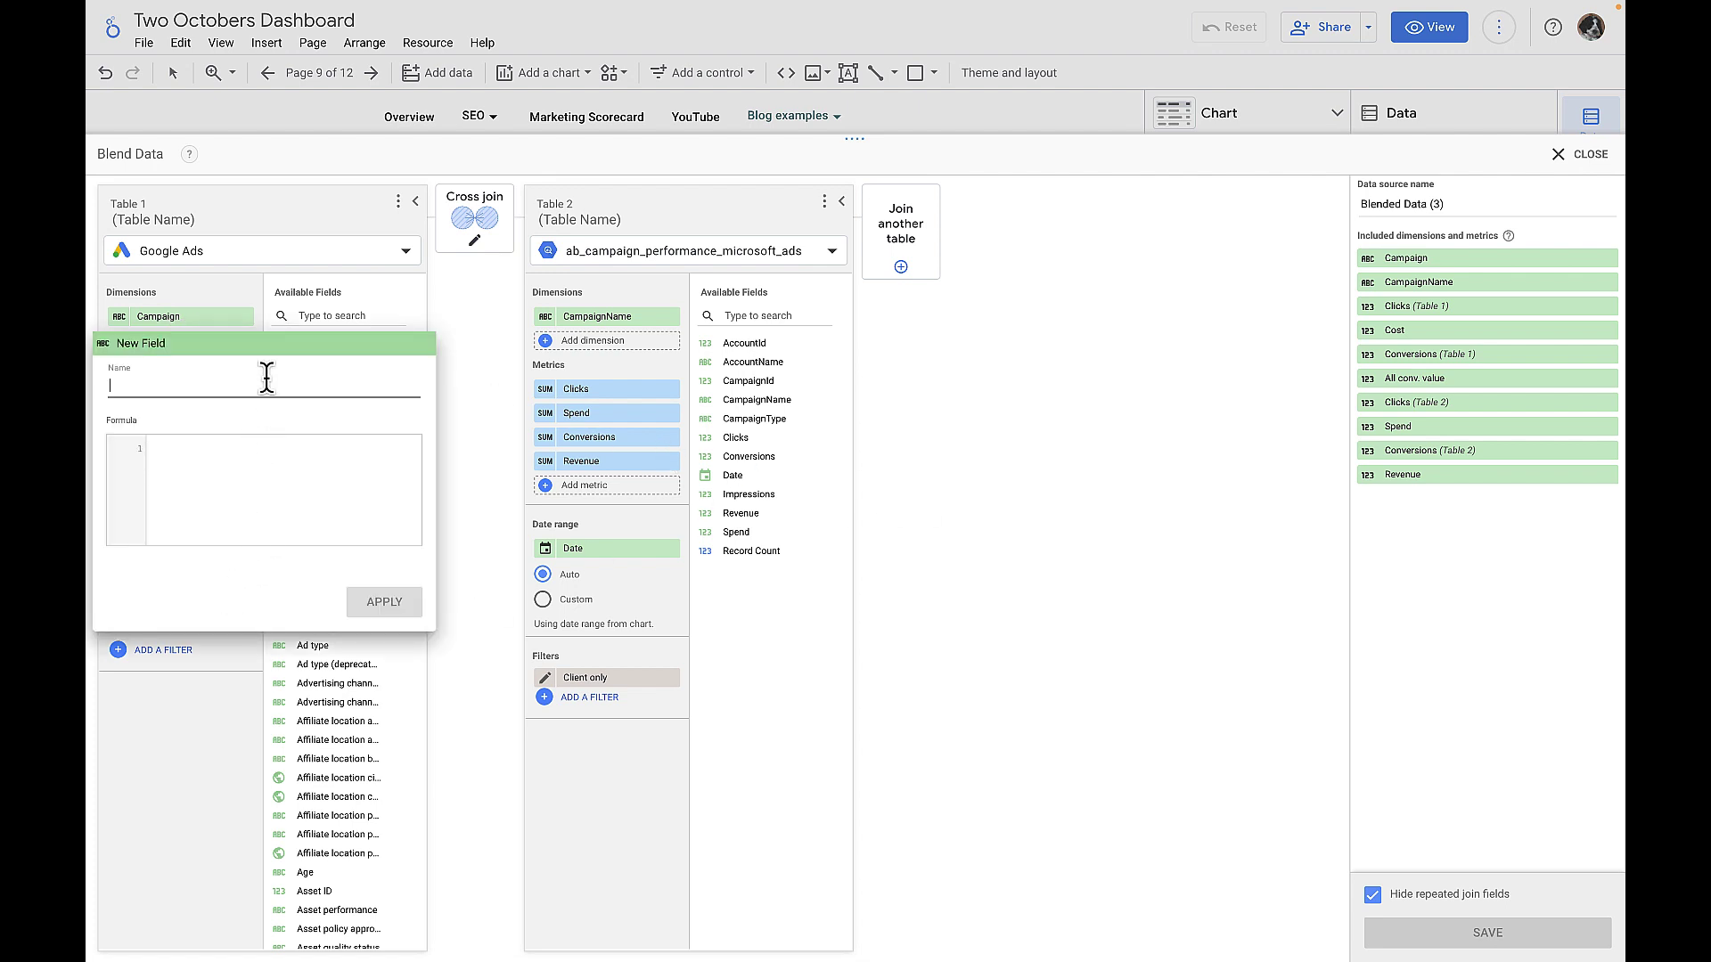
type("Cha")
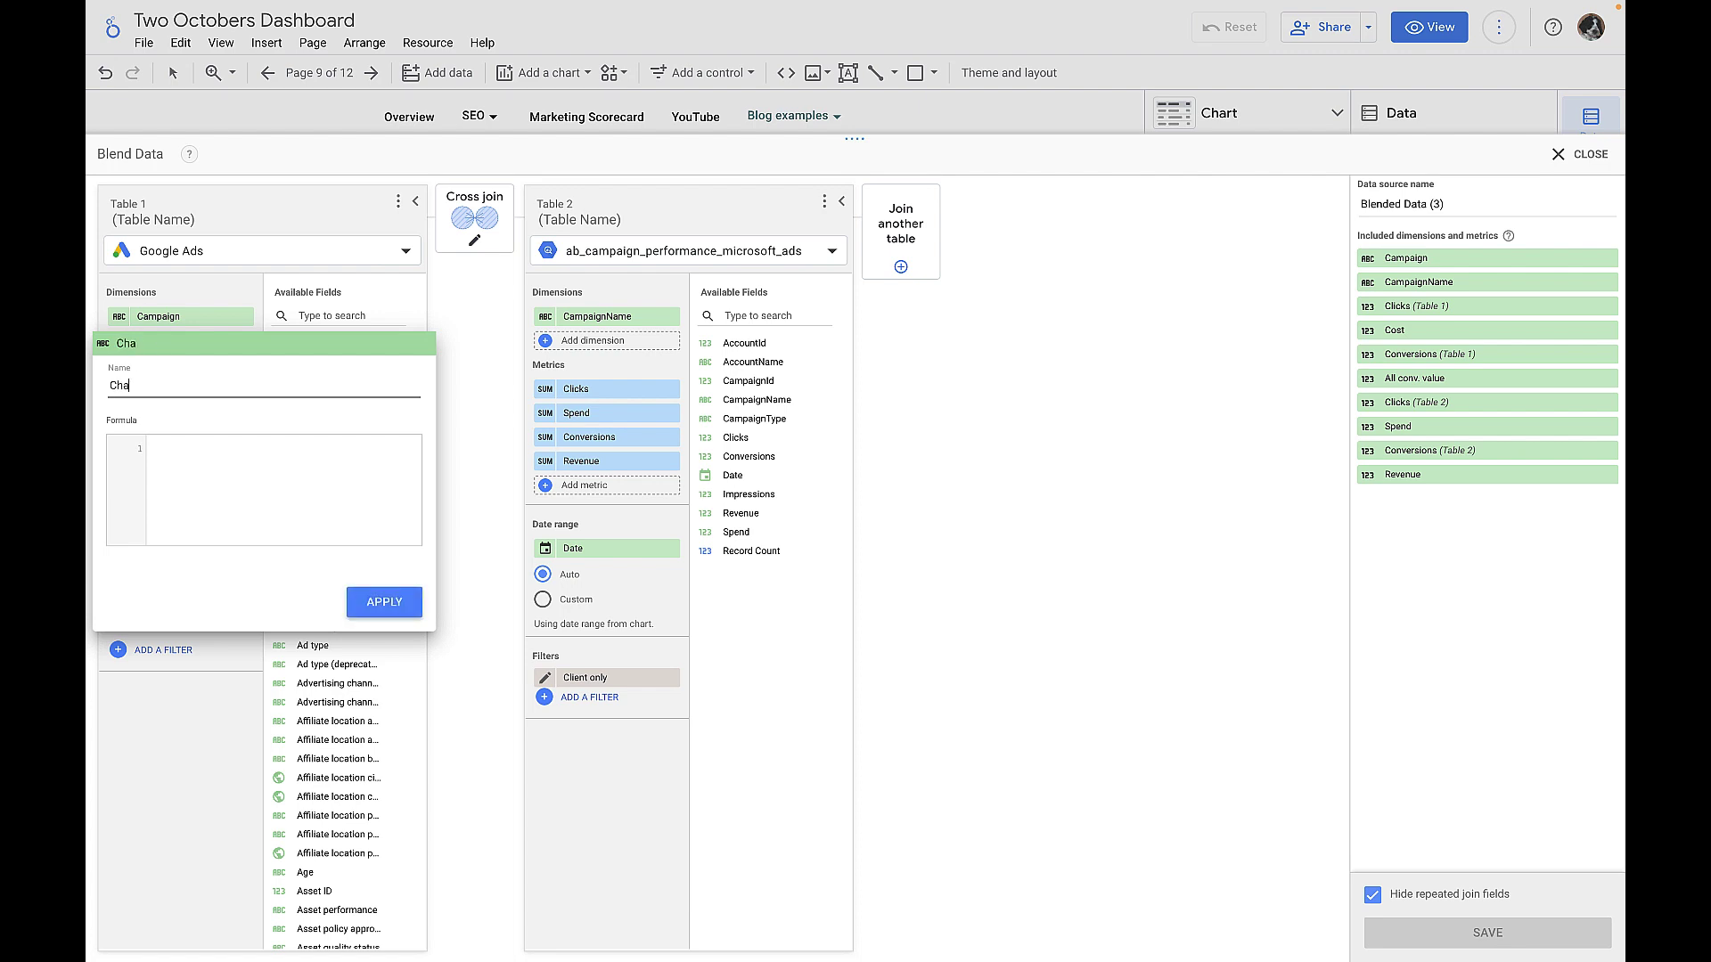
type("nnel")
left_click(229, 468)
type("Google Ads")
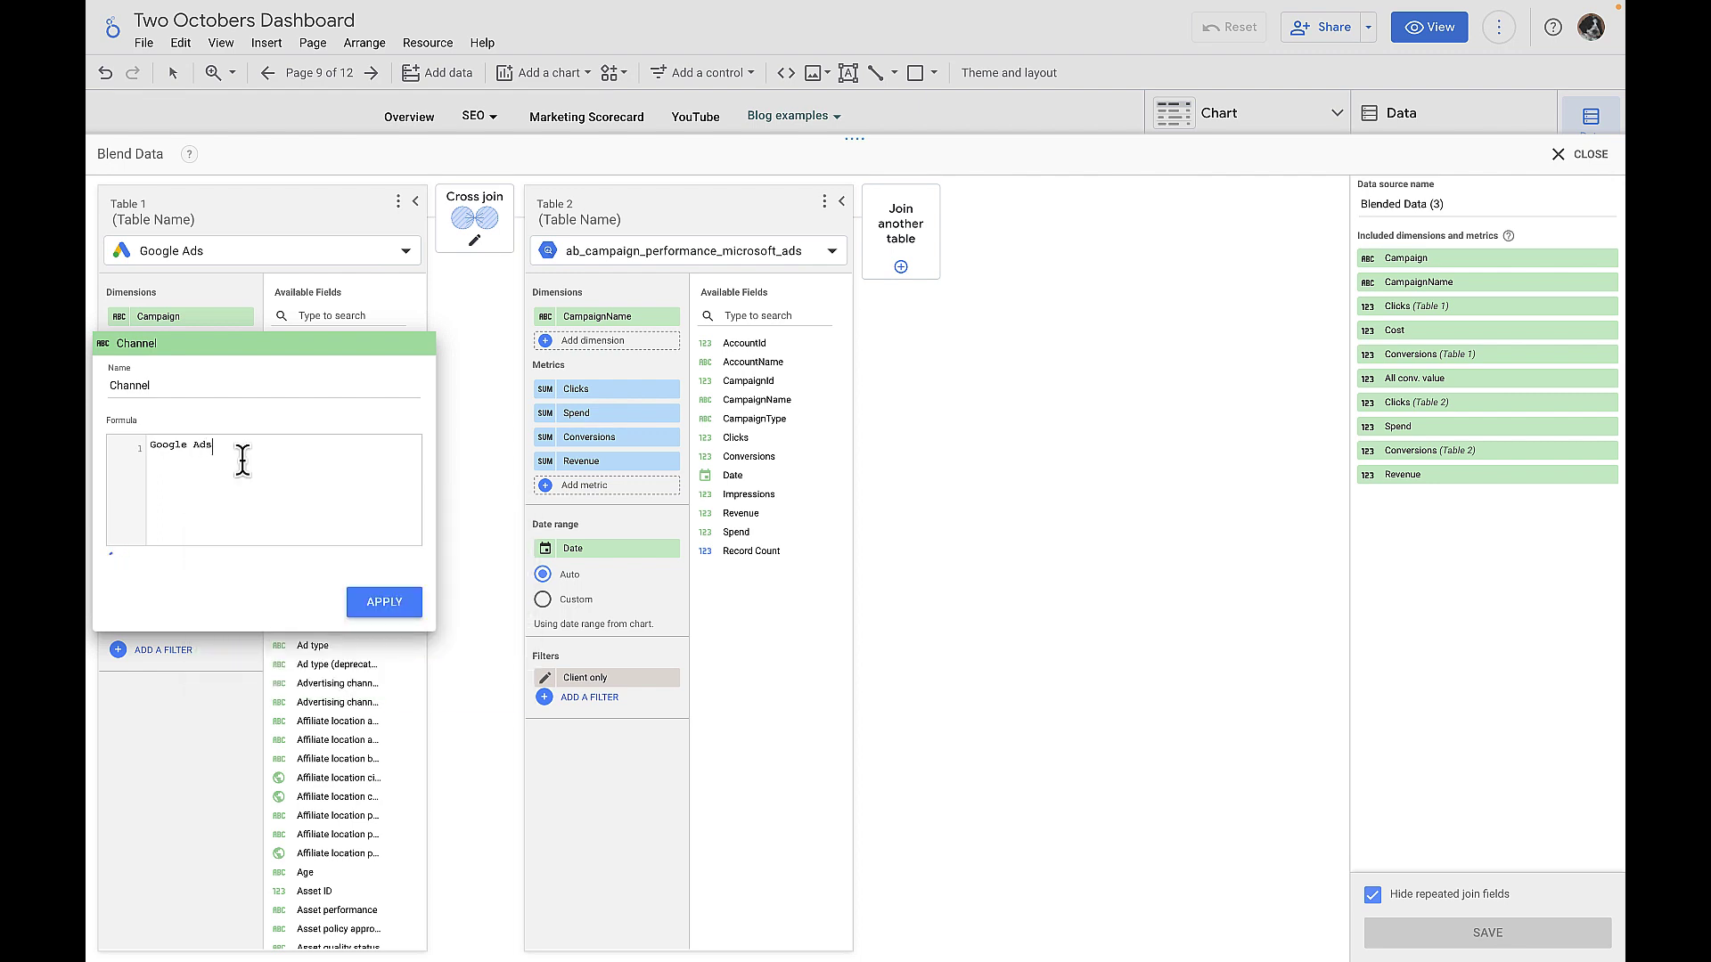
type("\"")
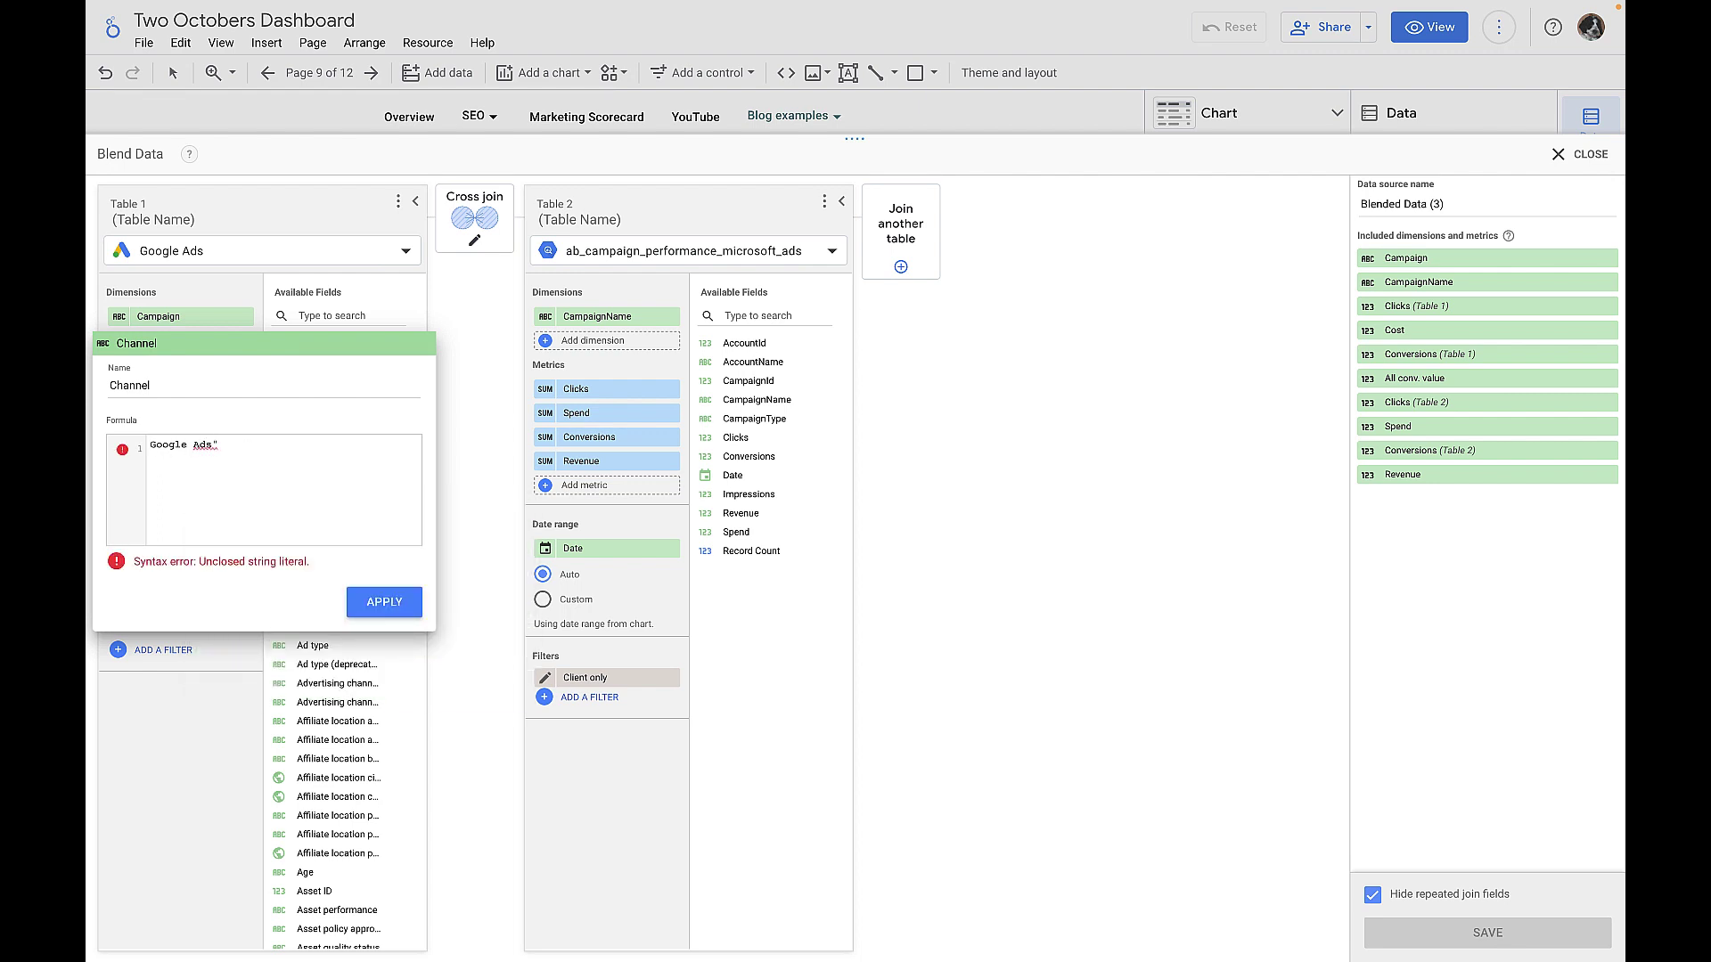
key("Home")
type("\"")
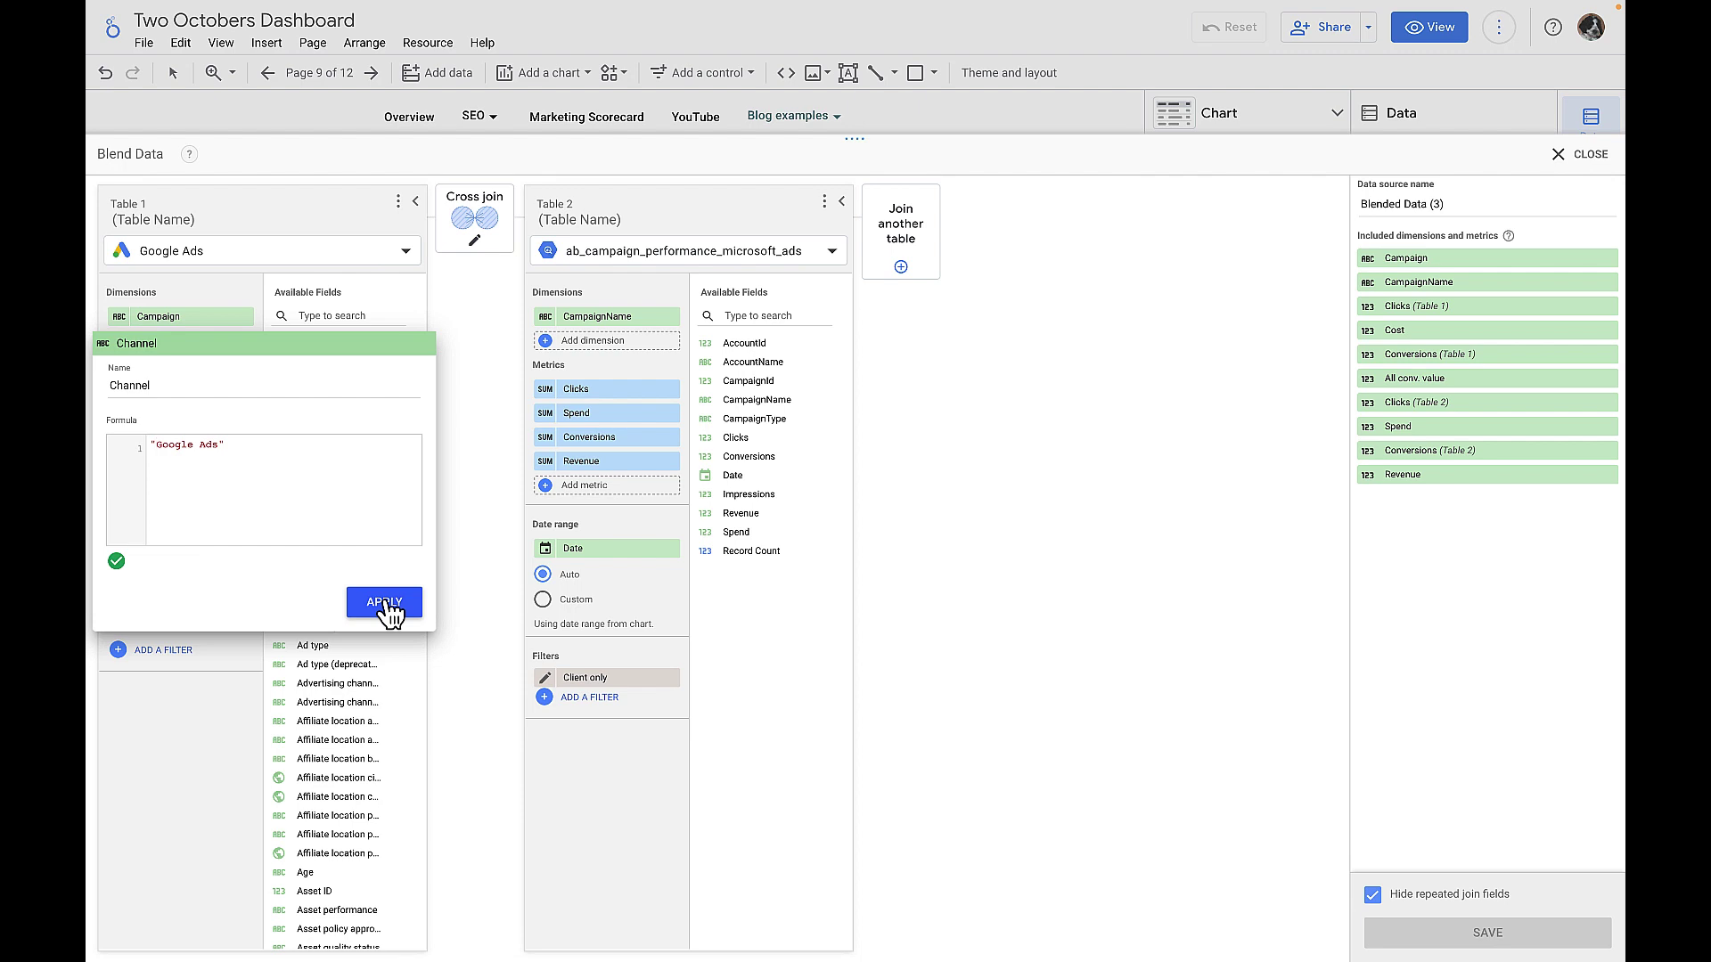
left_click(386, 603)
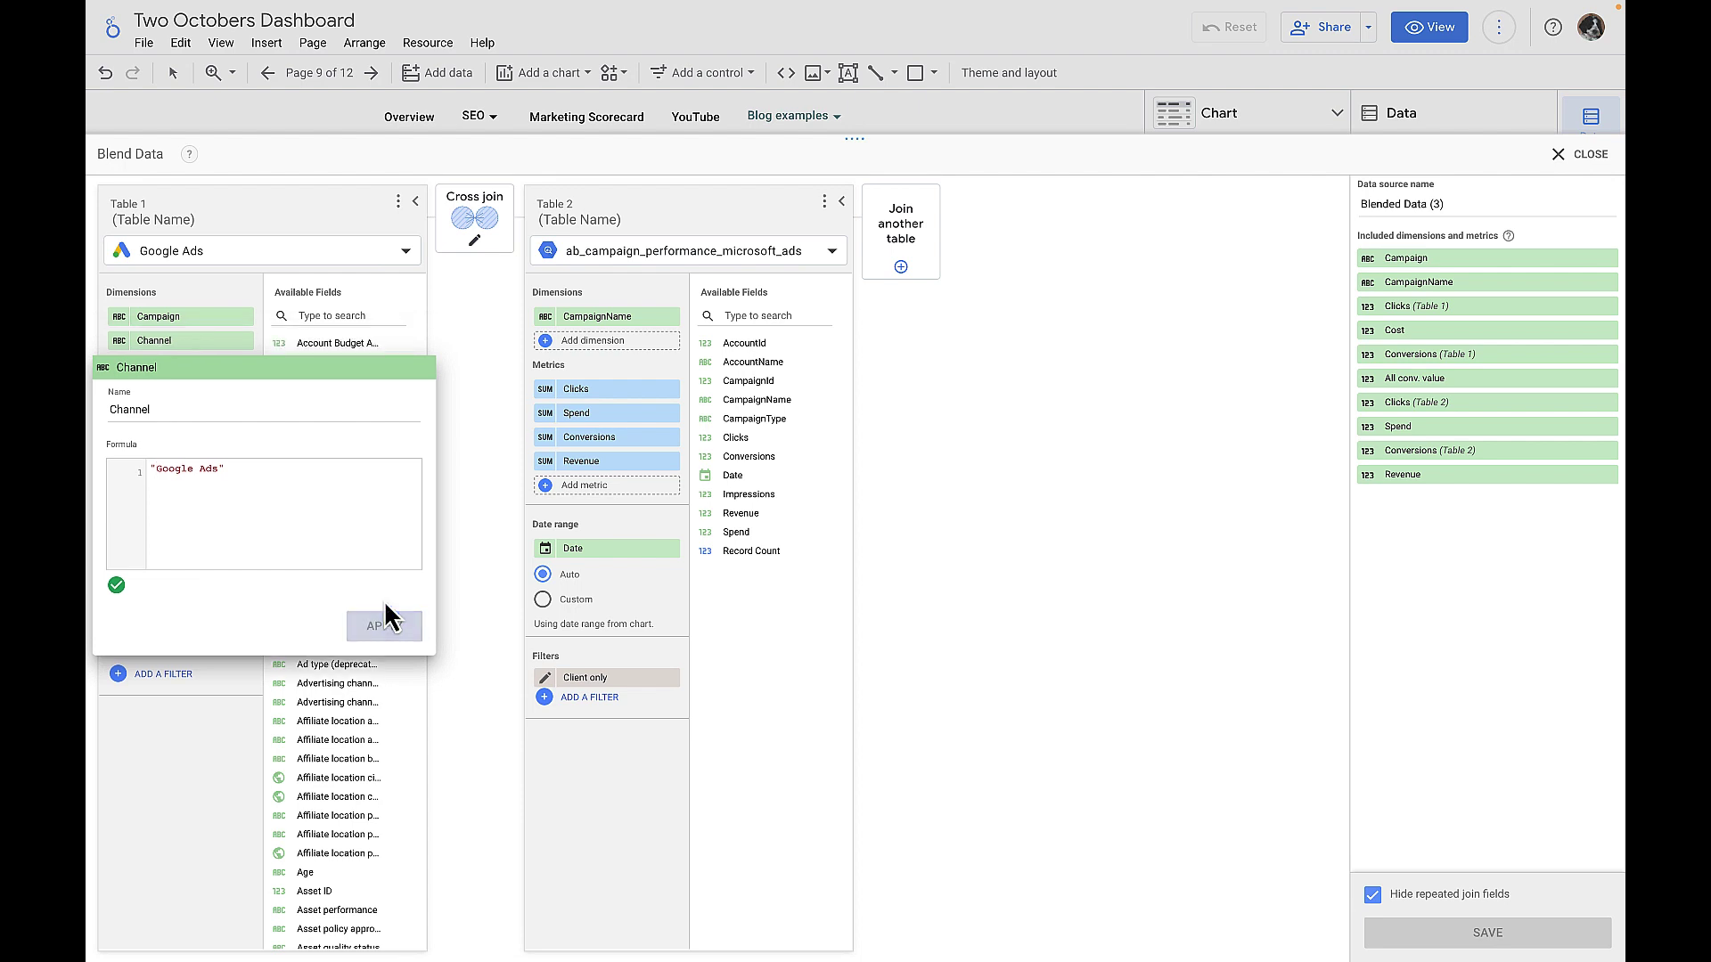
Add a Table 2 dimension named Channel with the formula "Microsoft Ads"
left_click(602, 342)
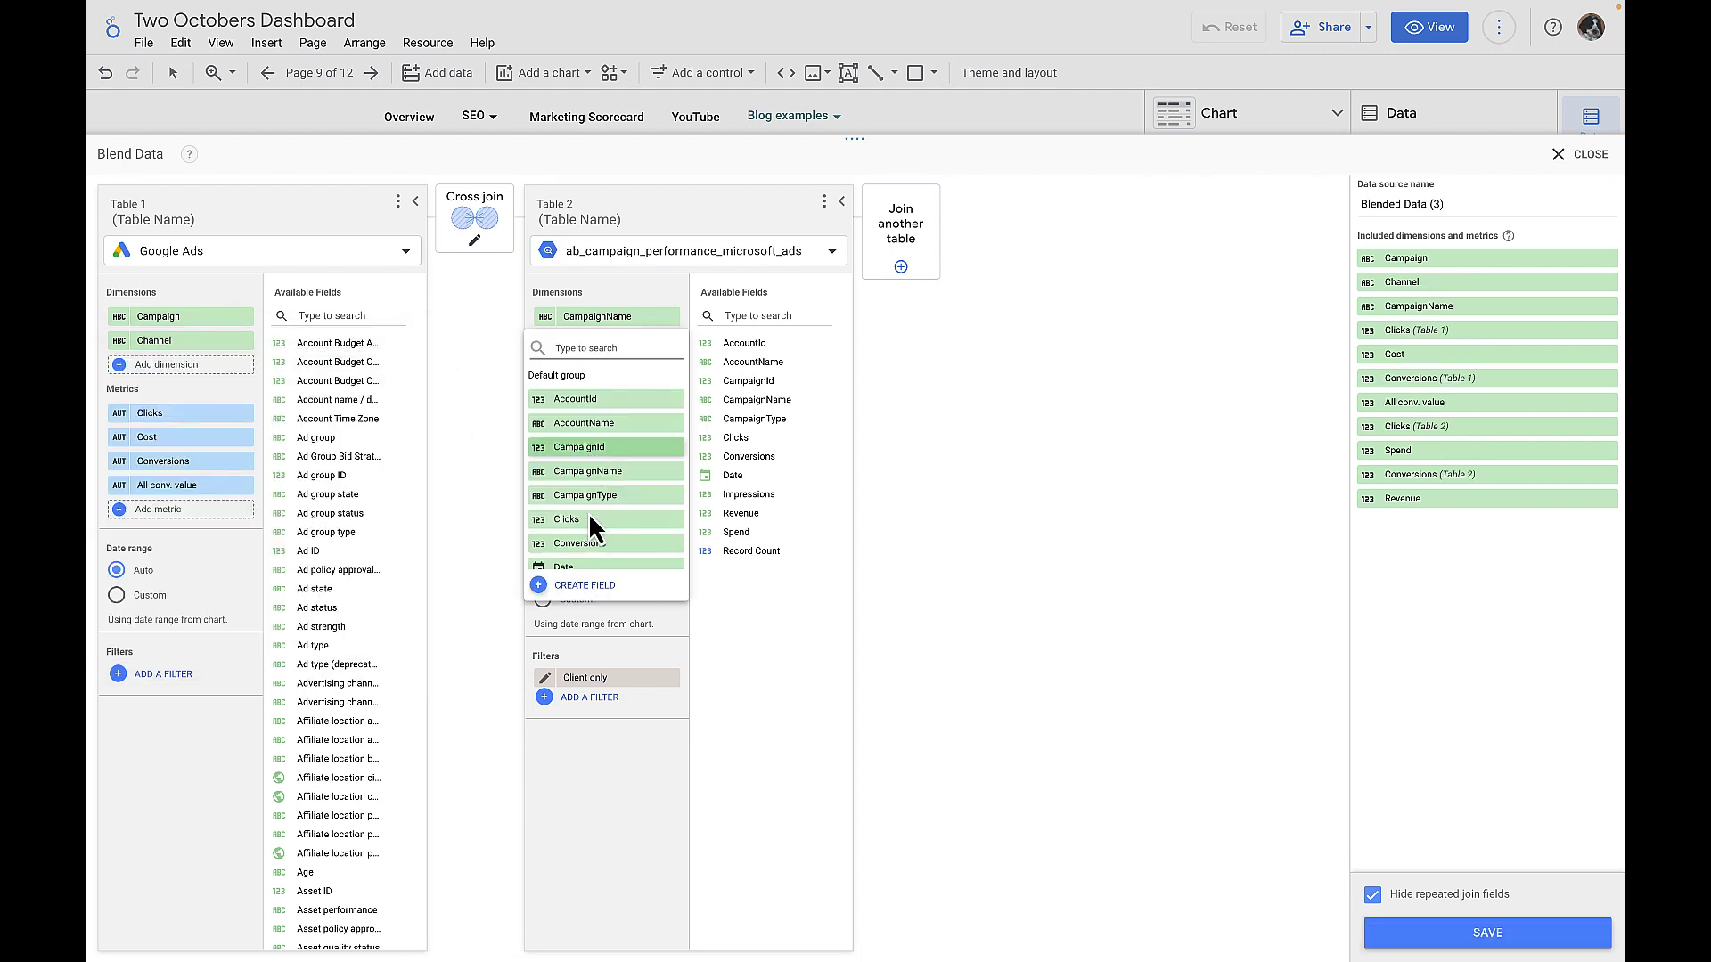
left_click(588, 587)
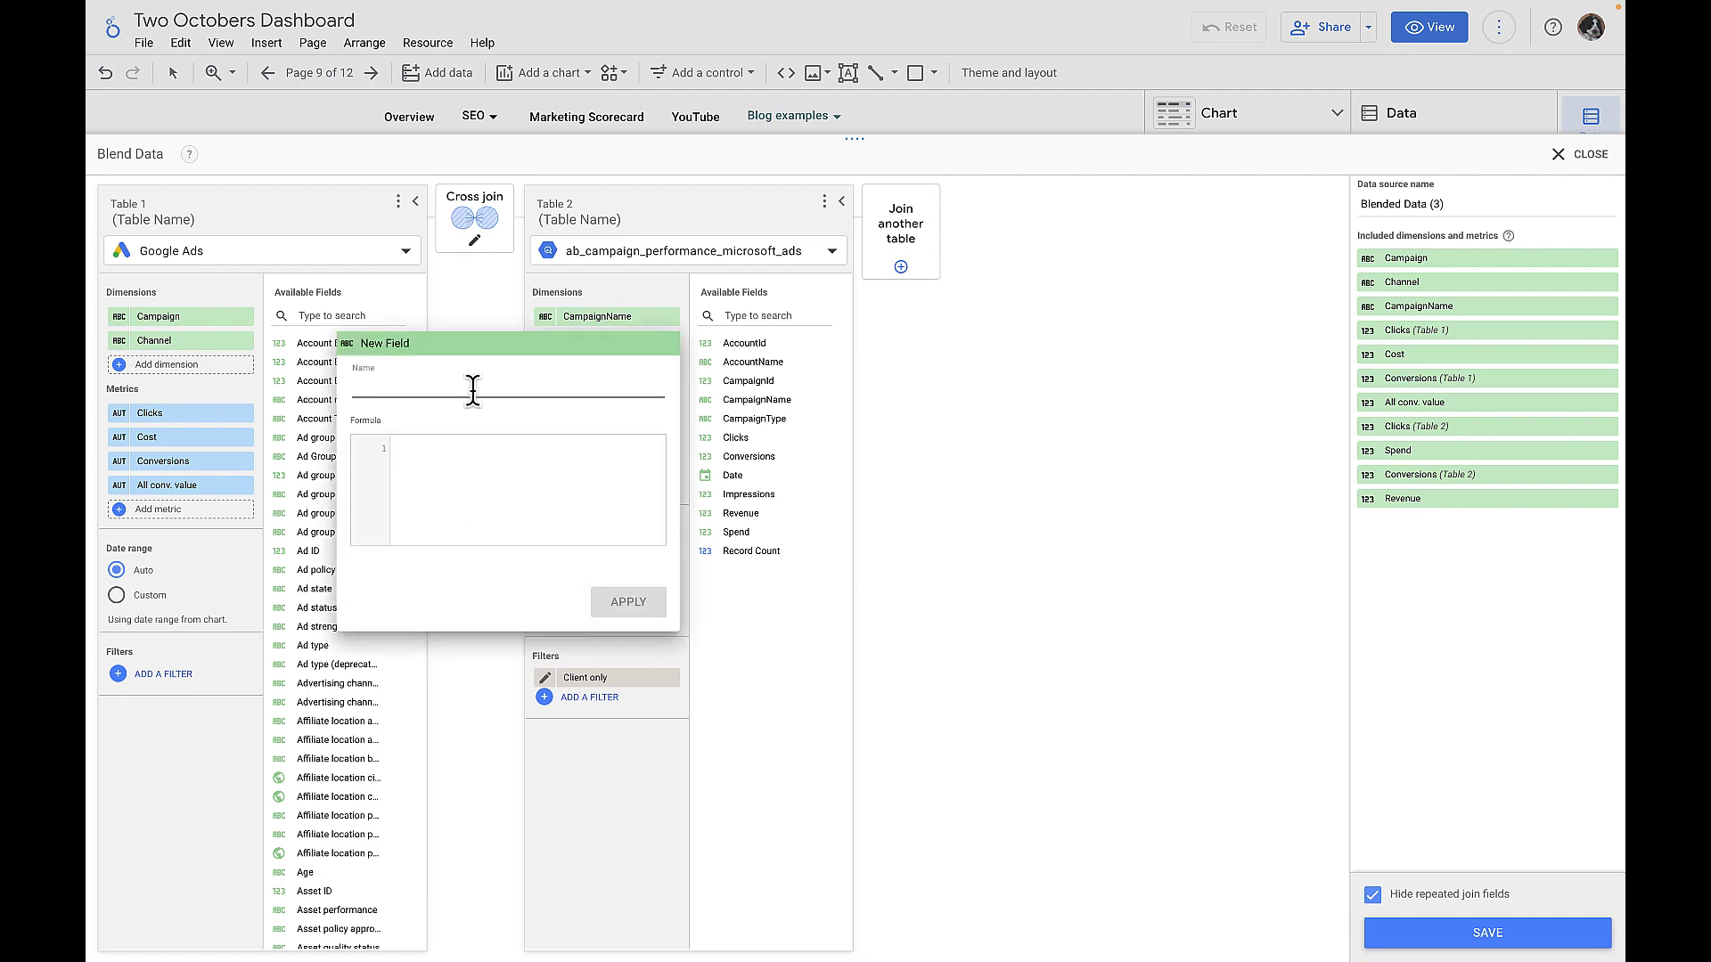
type("Channel")
left_click(520, 457)
type("\"")
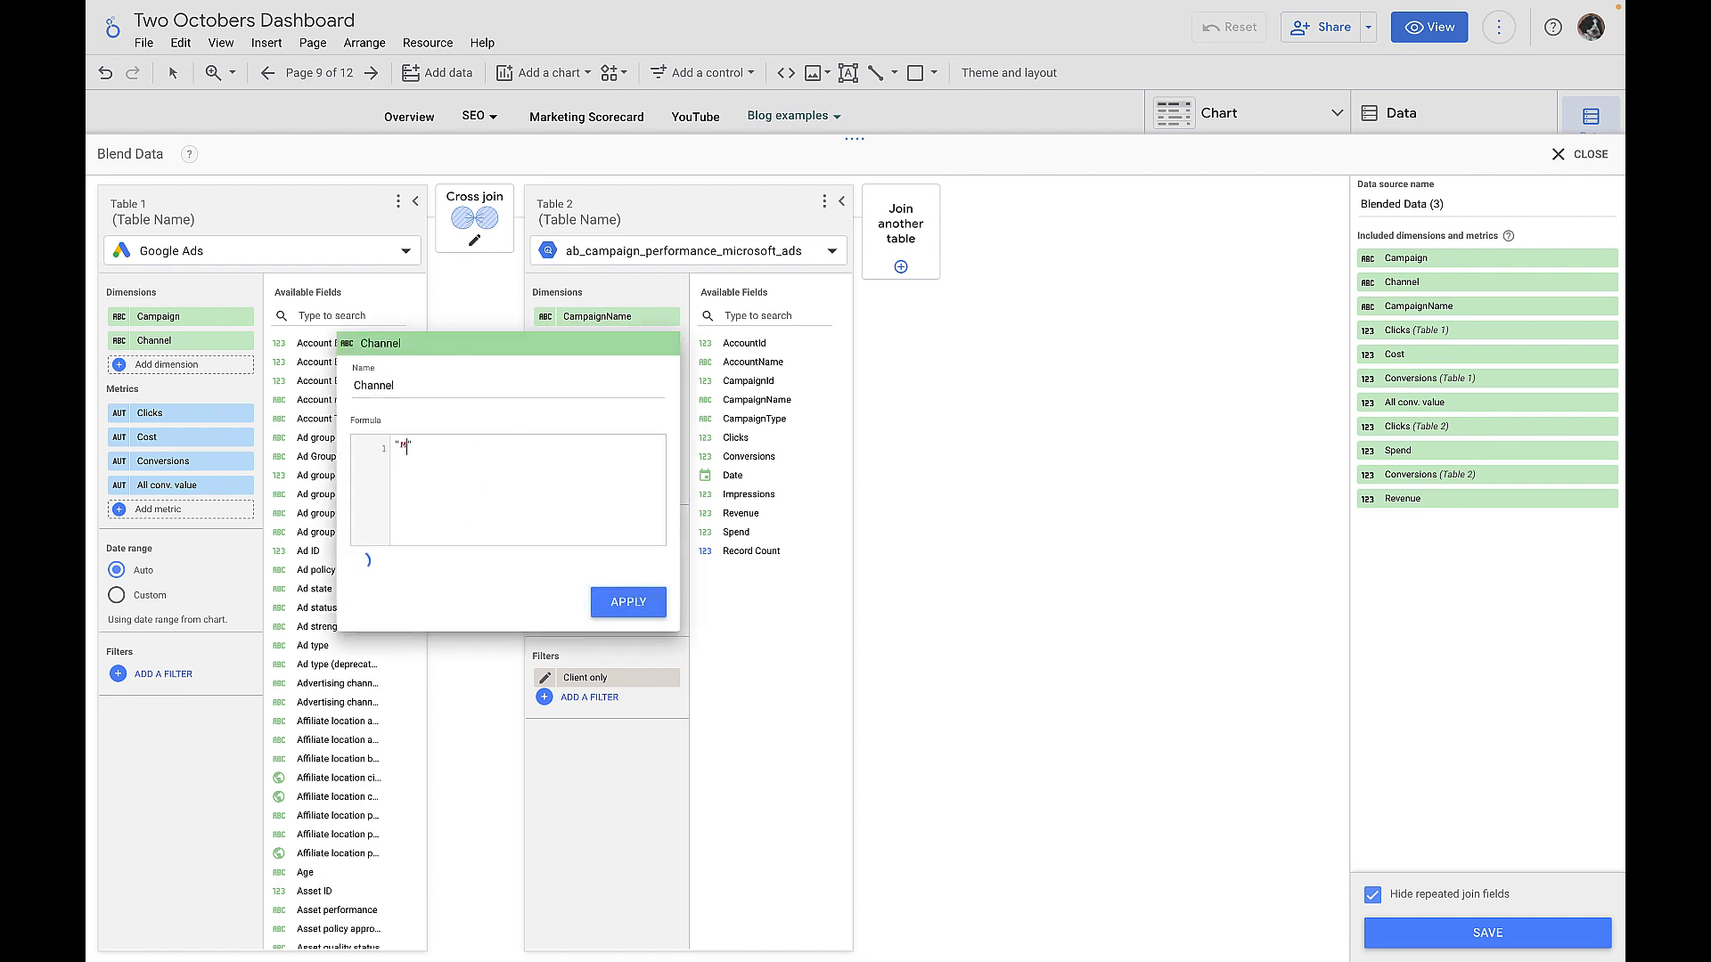
type("Microsoft Ads")
left_click(628, 601)
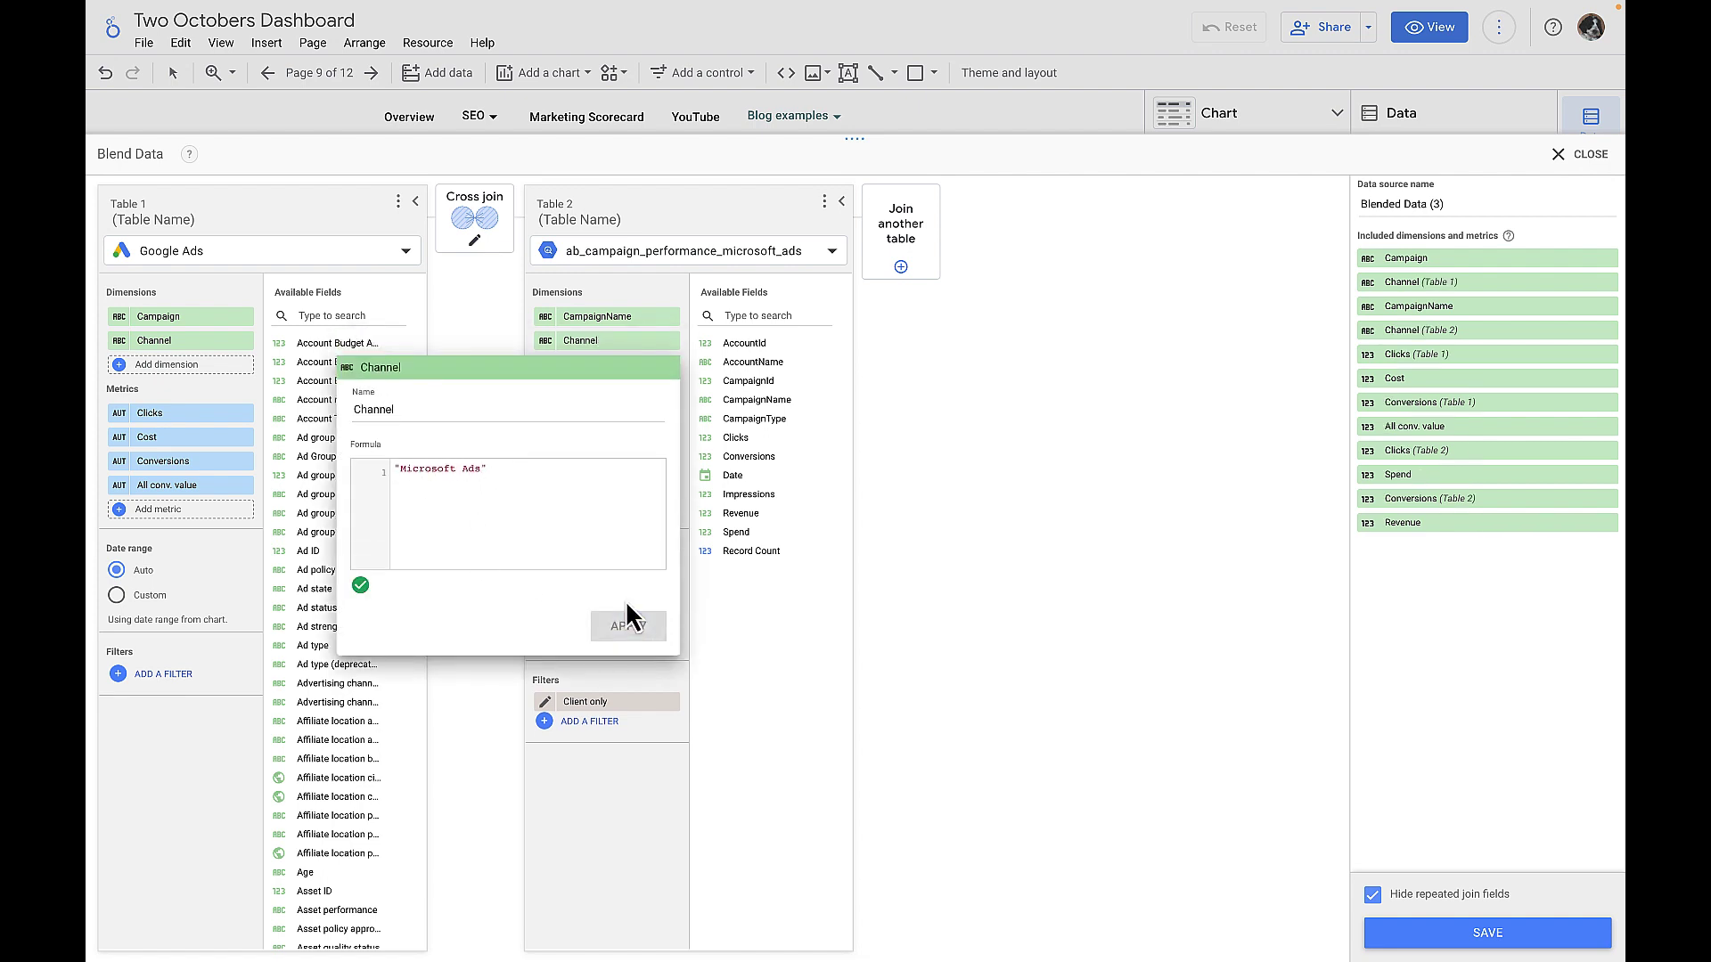
left_click(787, 595)
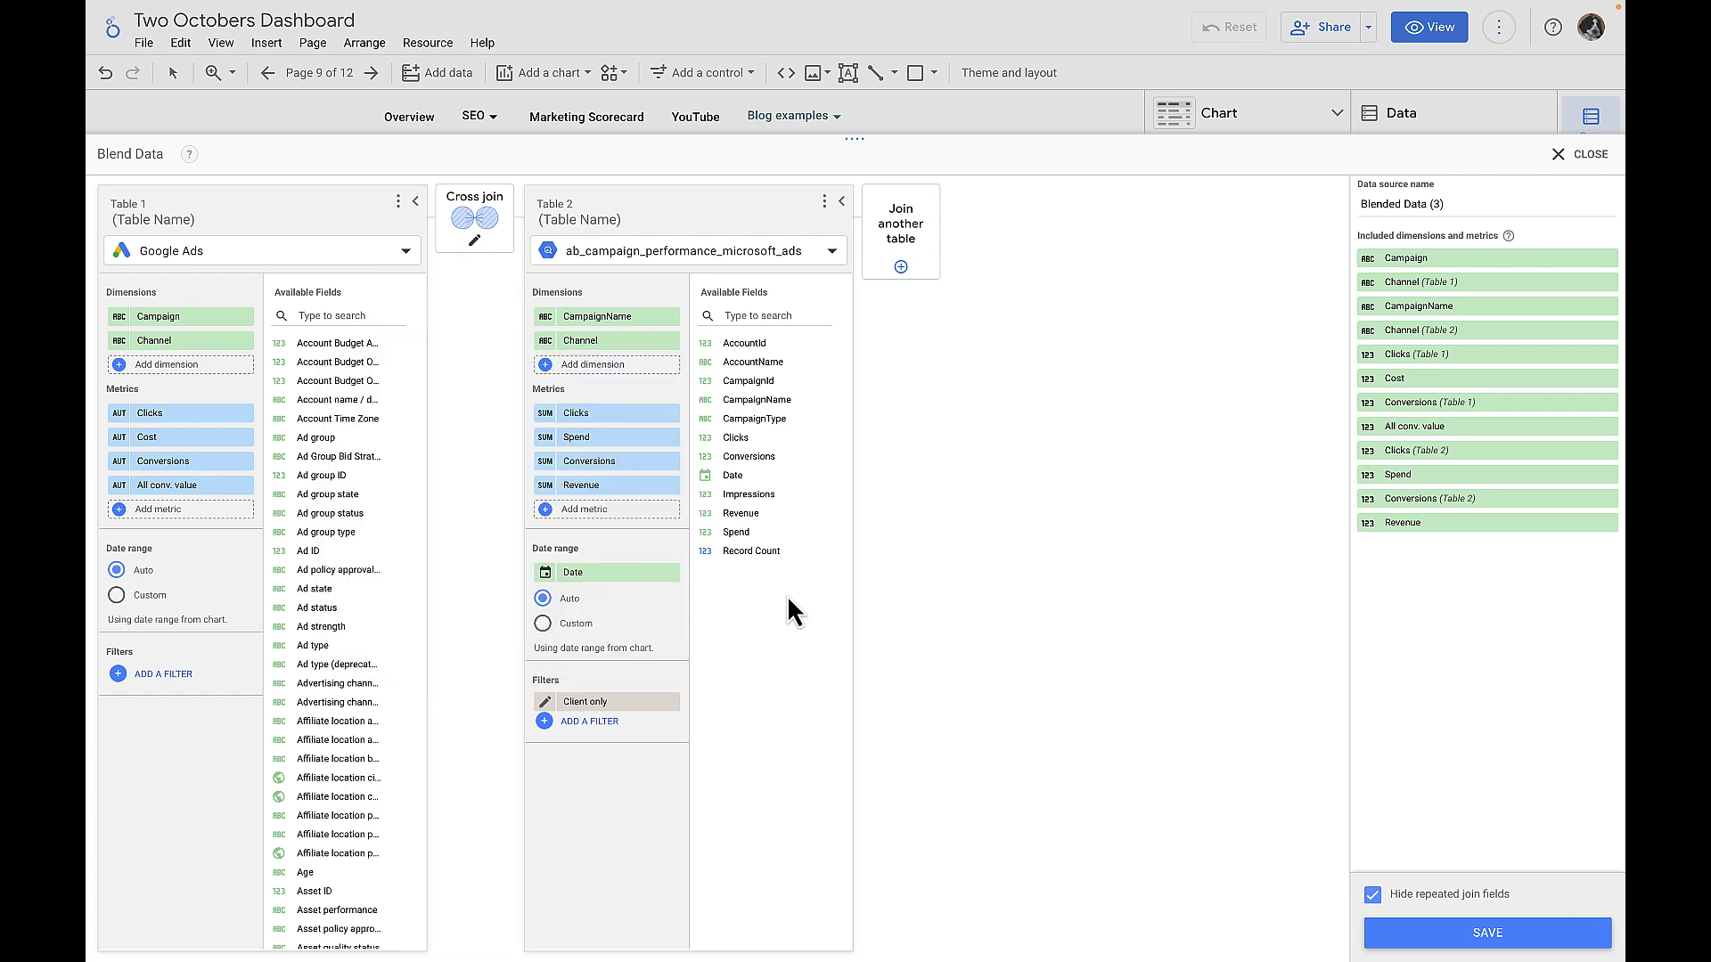
left_click(490, 218)
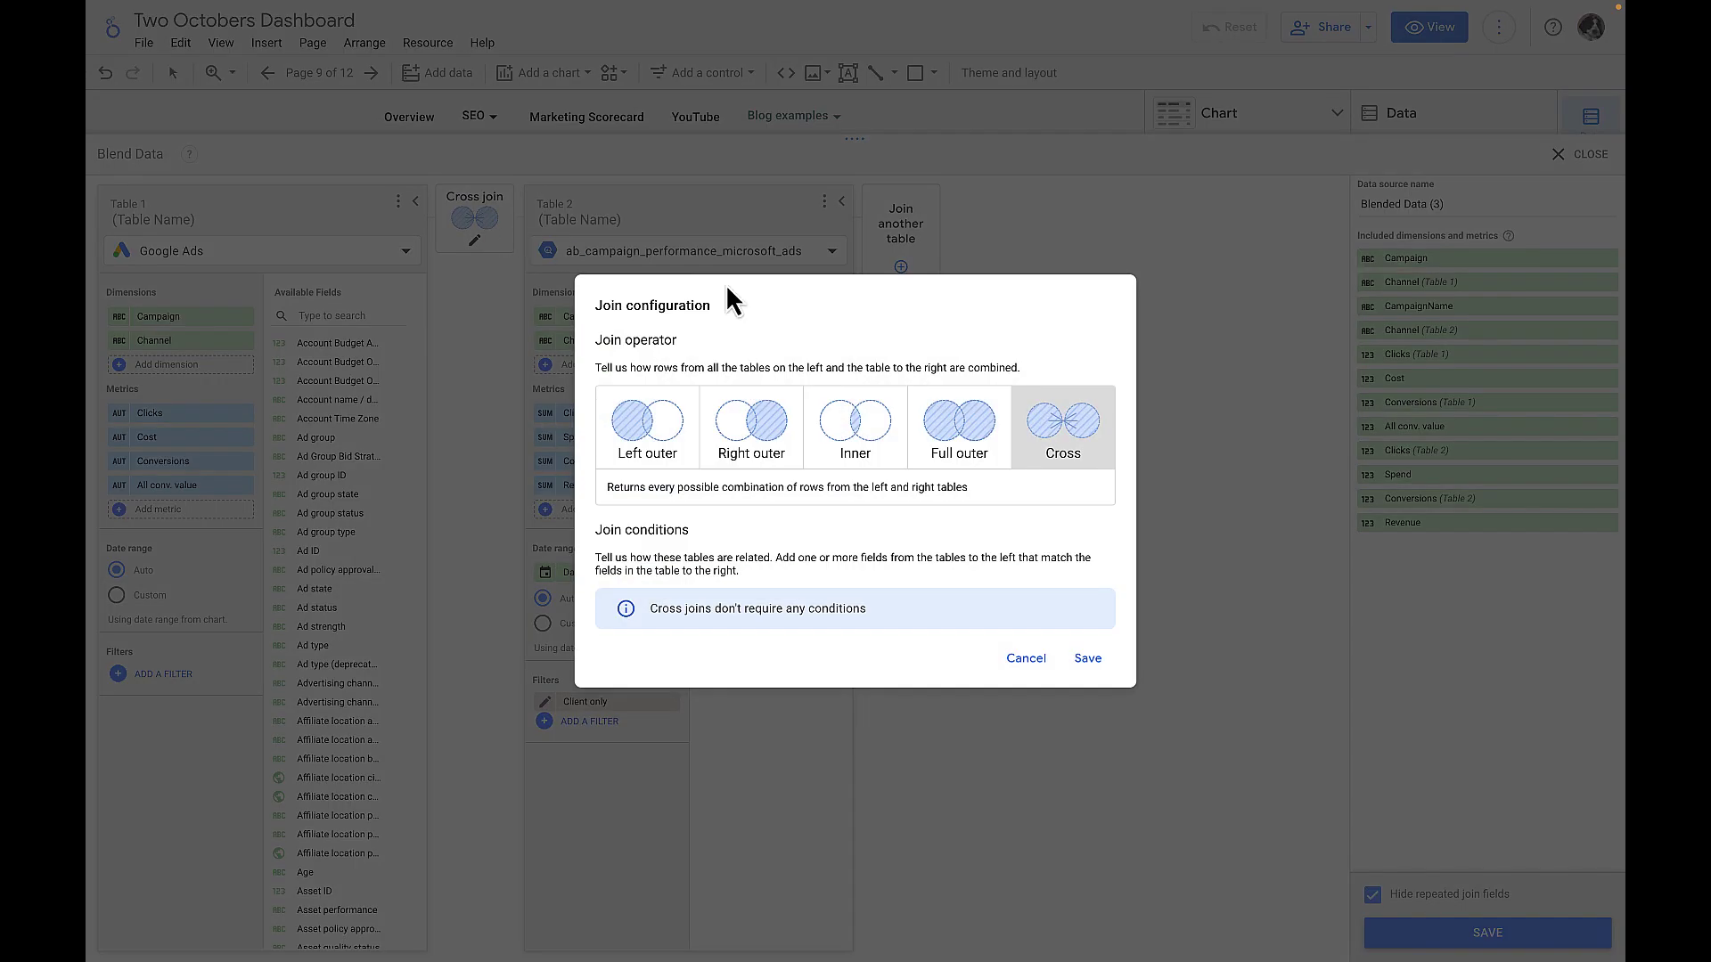
Set a Full outer join on Channel (Table 1) = Channel (Table 2) and save it
left_click(966, 432)
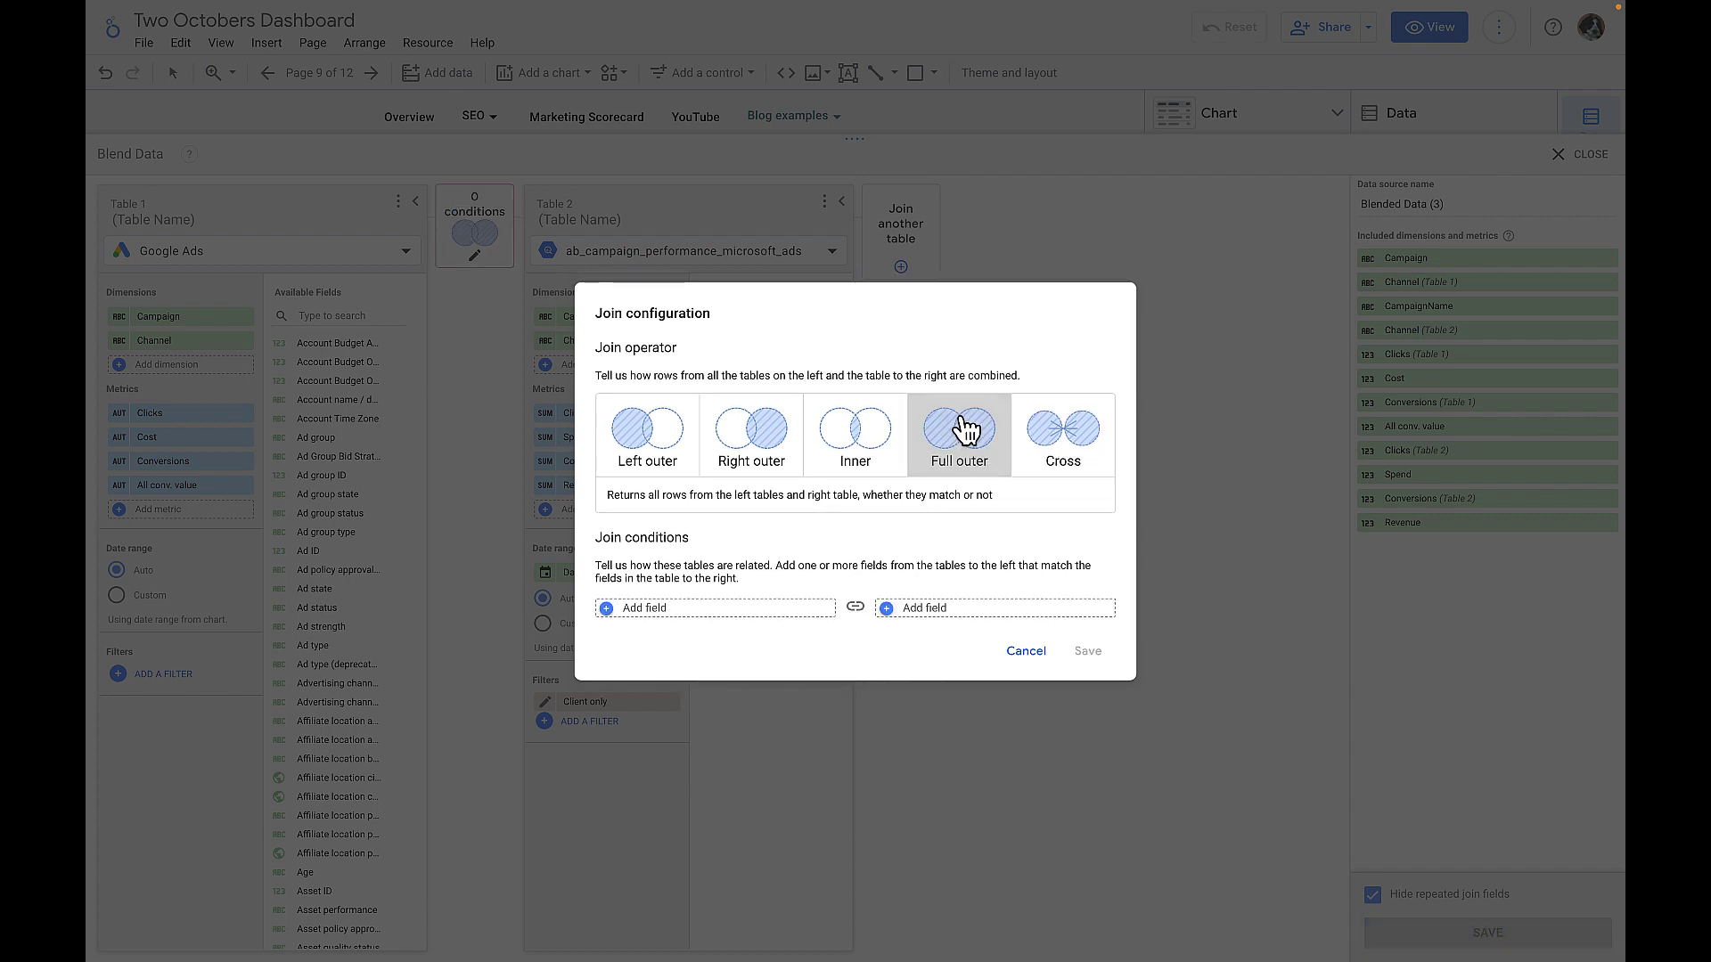
left_click(691, 608)
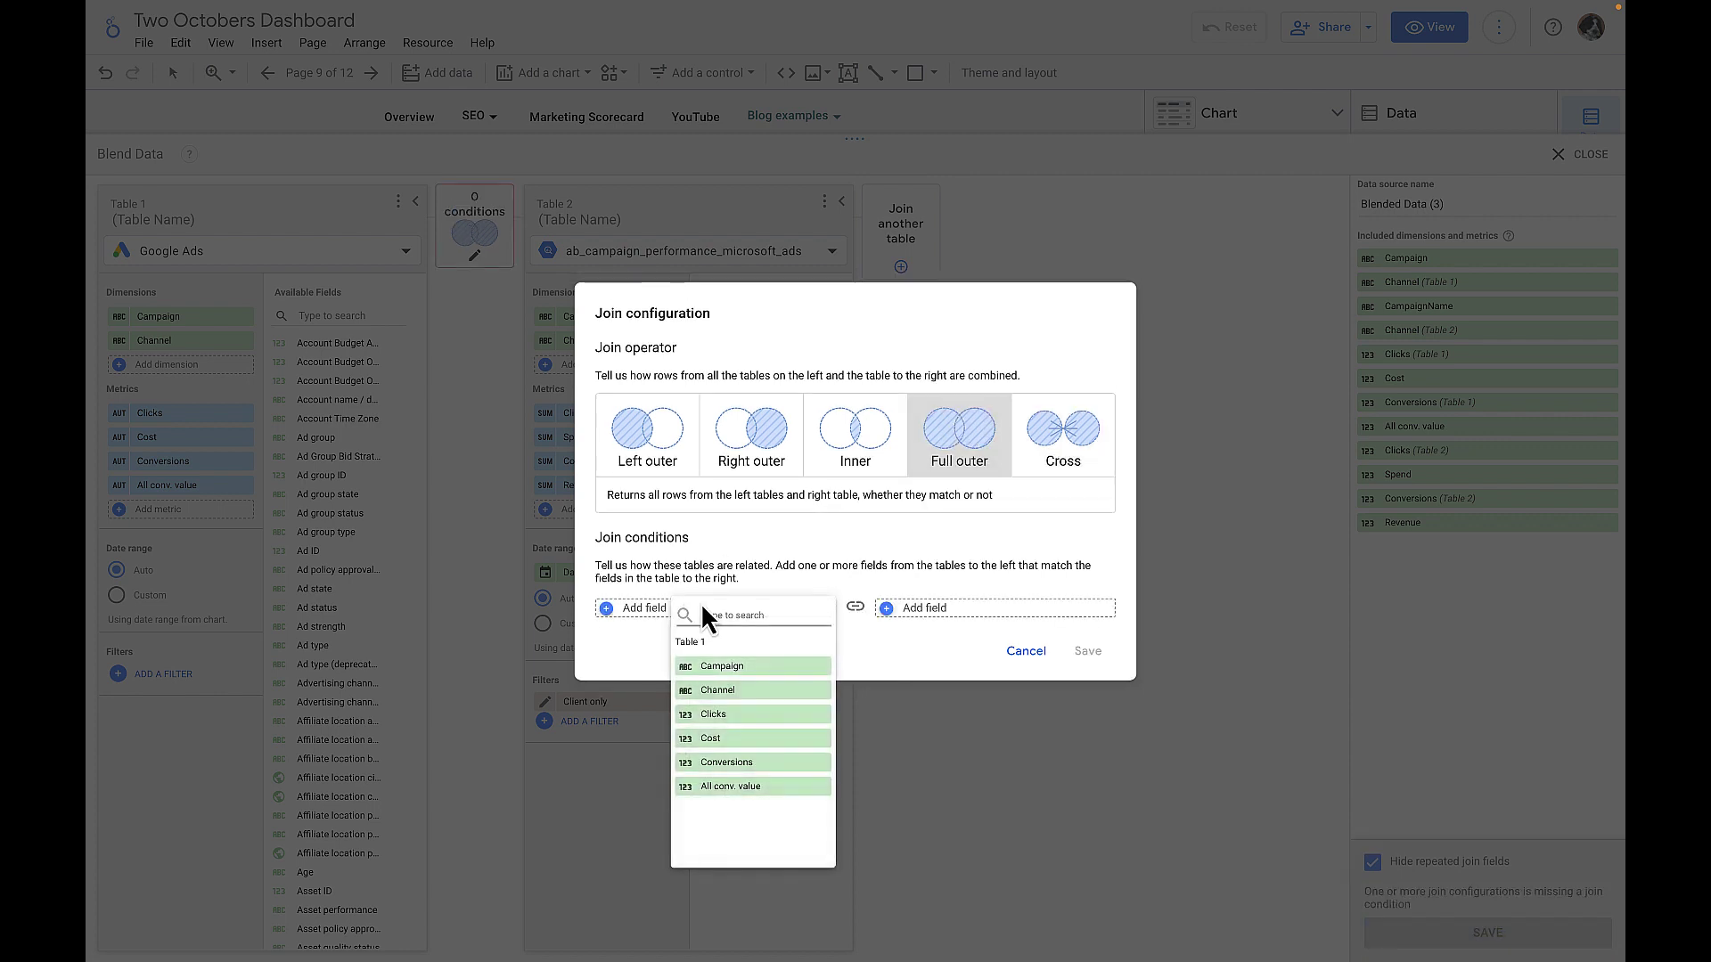
left_click(765, 693)
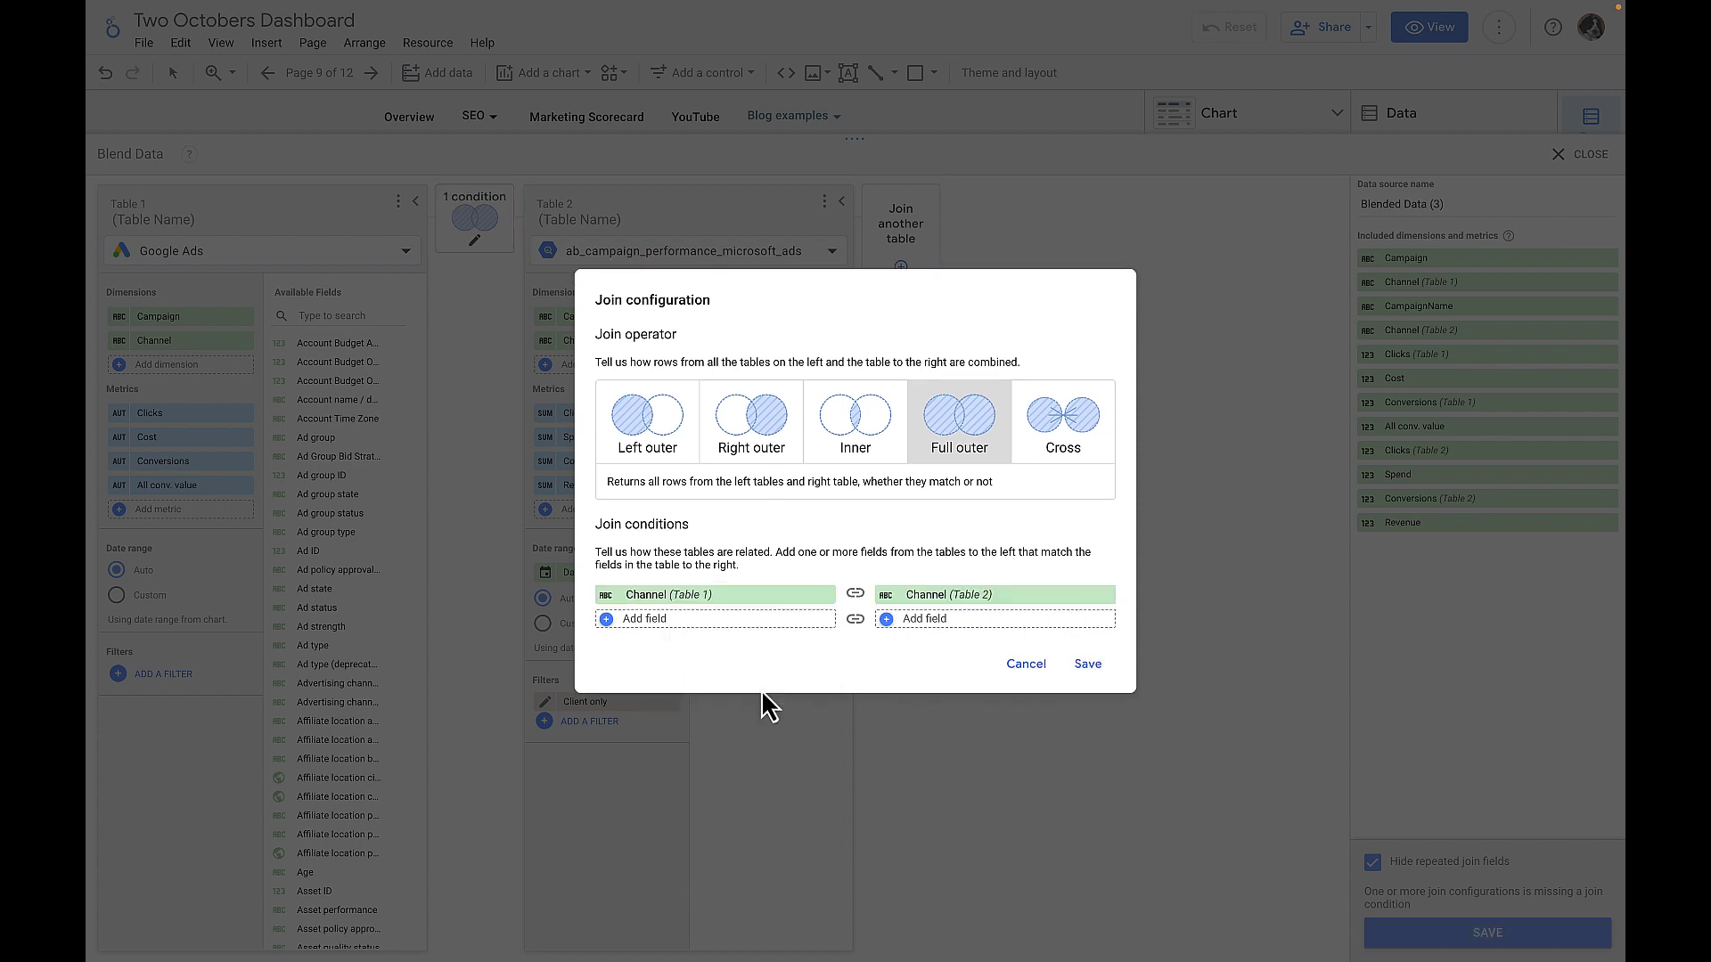
left_click(1088, 667)
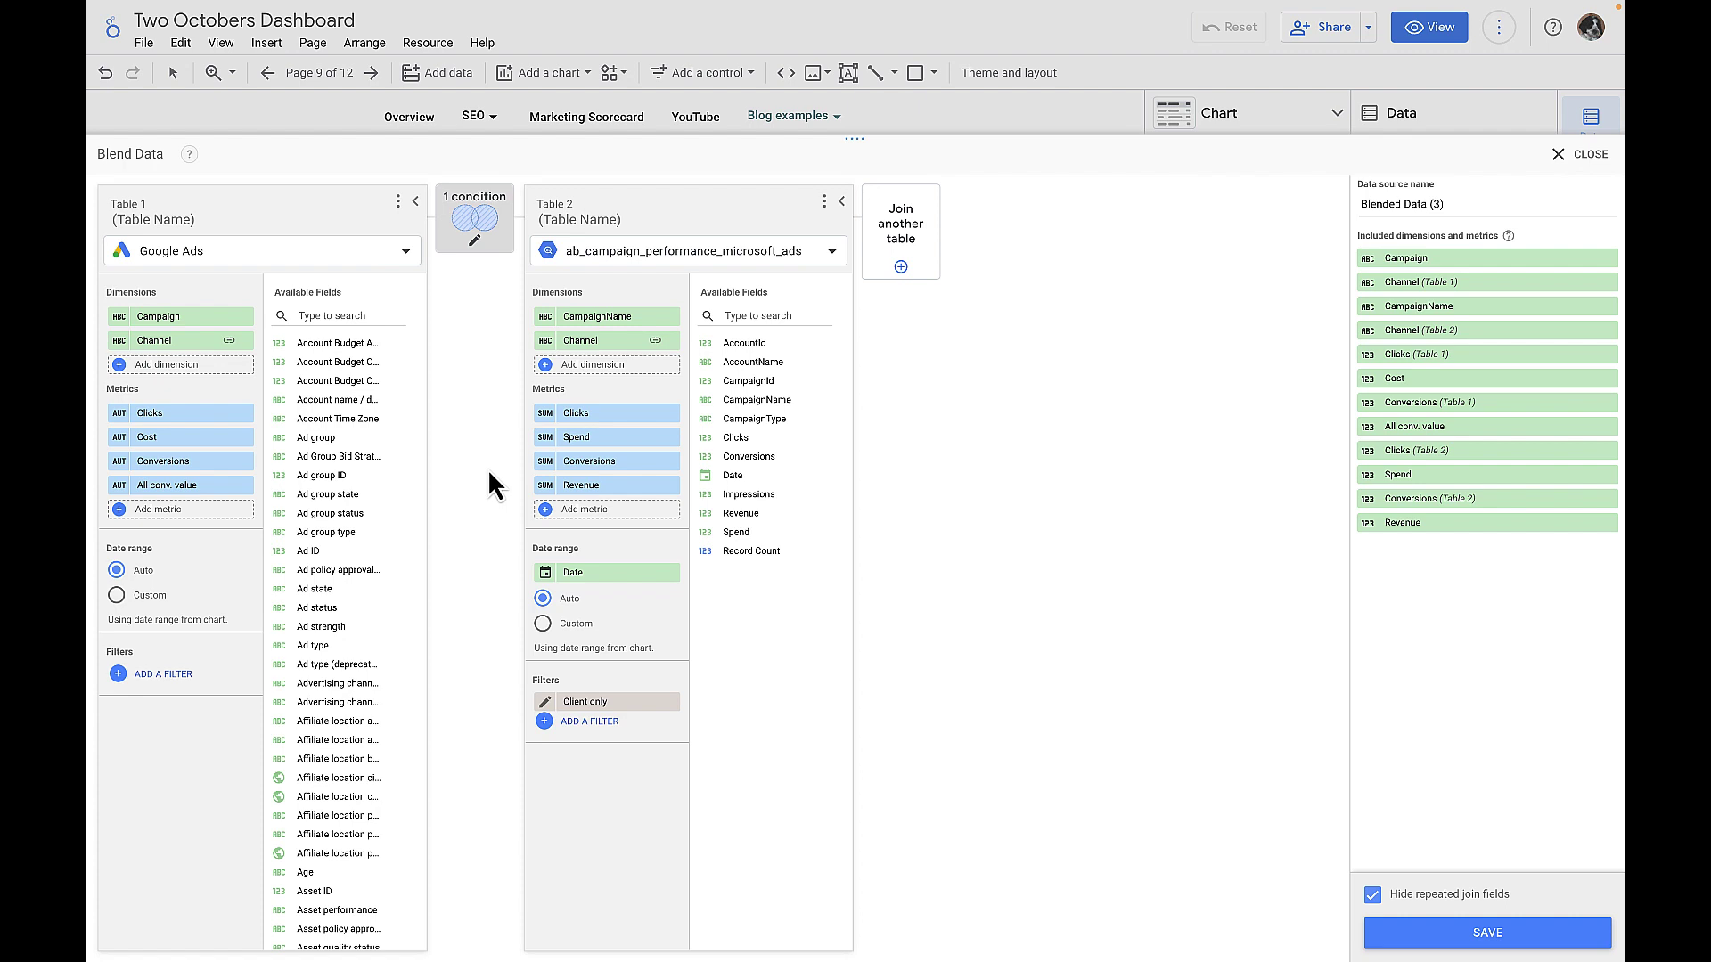
Filter Table 1 with 'Google Ads - cost > 0', save the blend, and close the editor
left_click(169, 676)
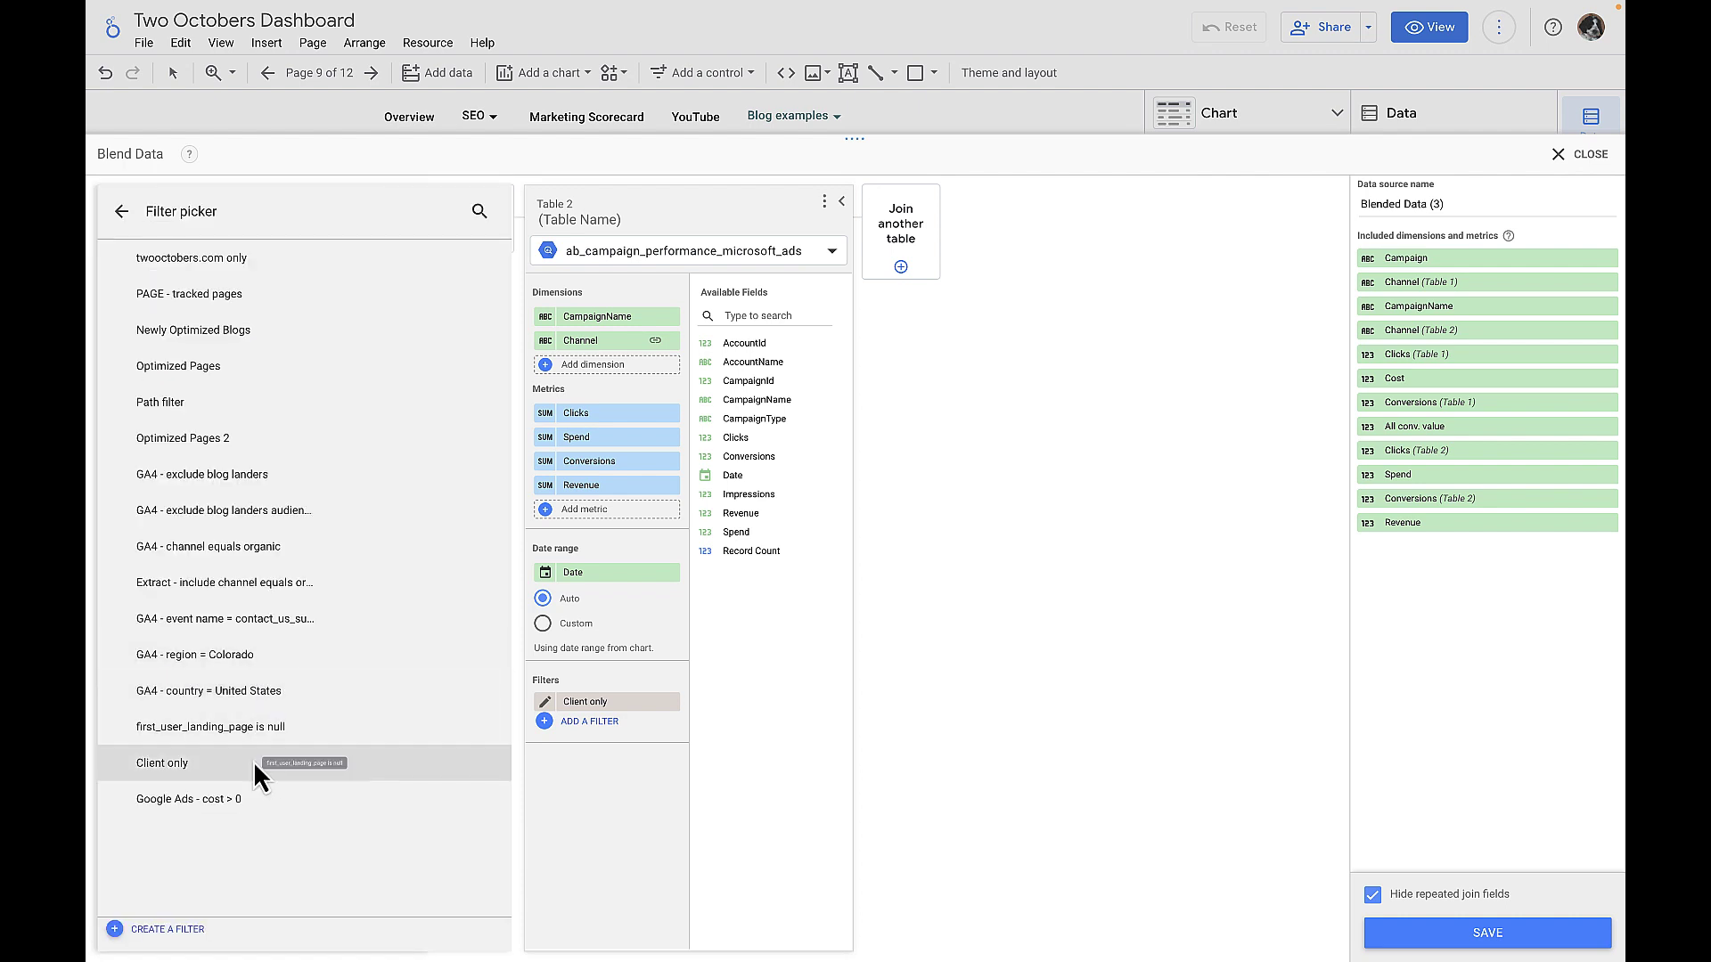
left_click(207, 806)
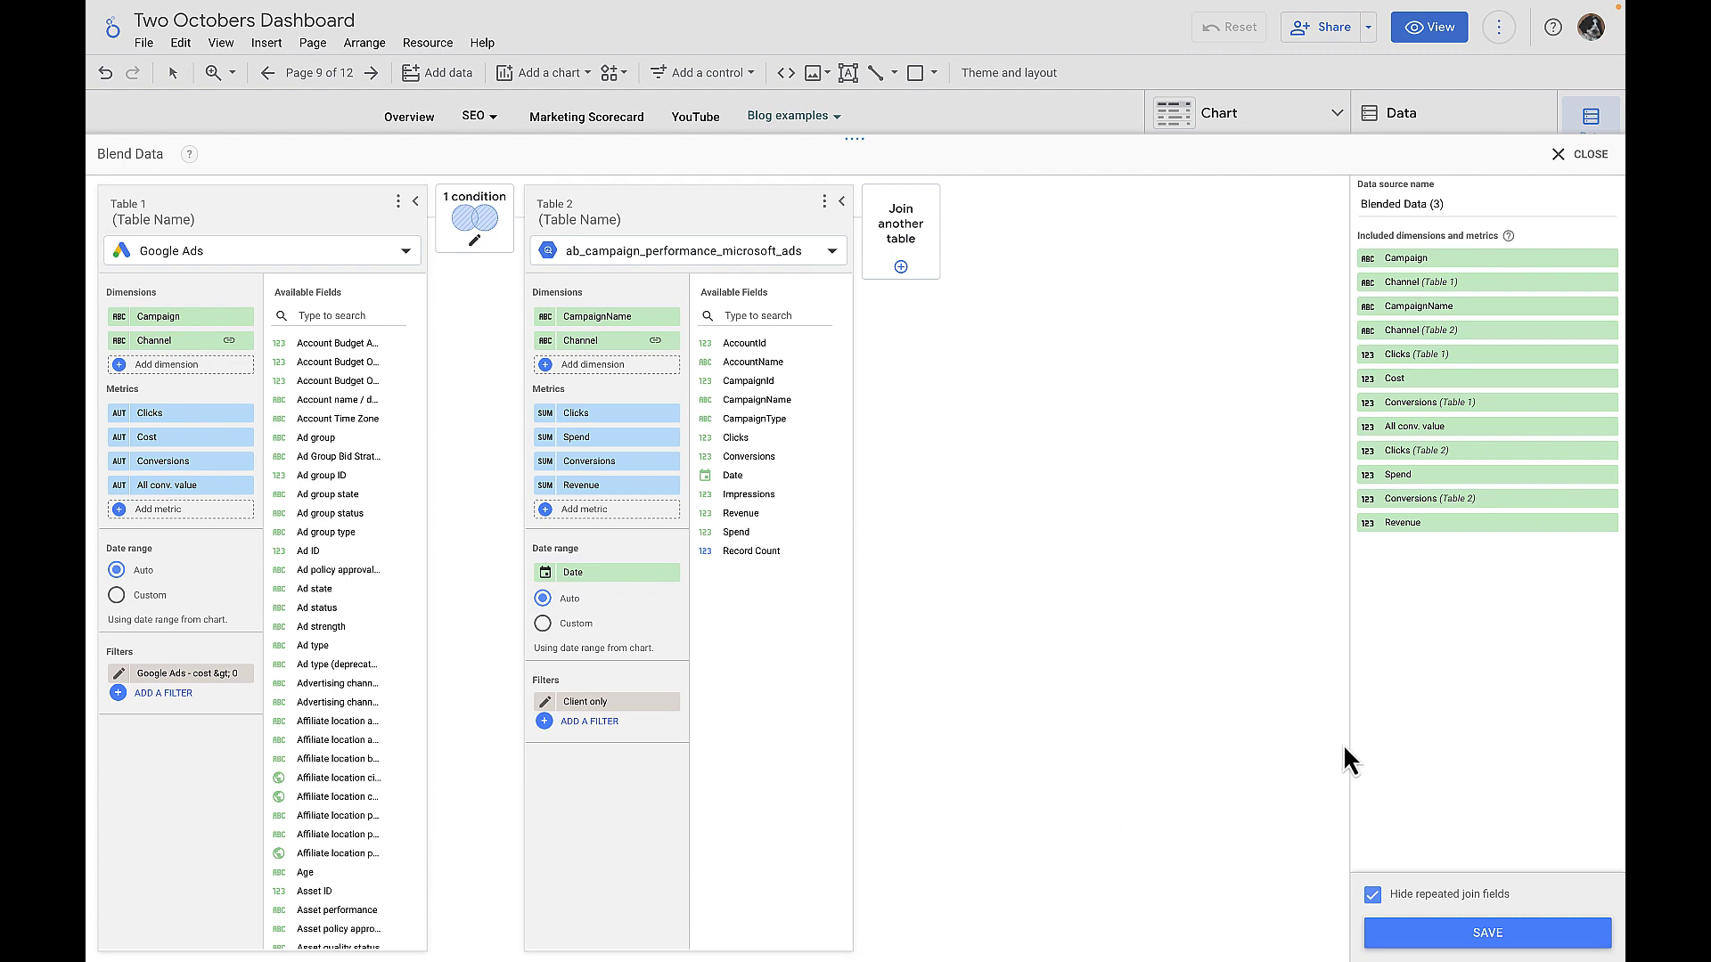
left_click(1507, 943)
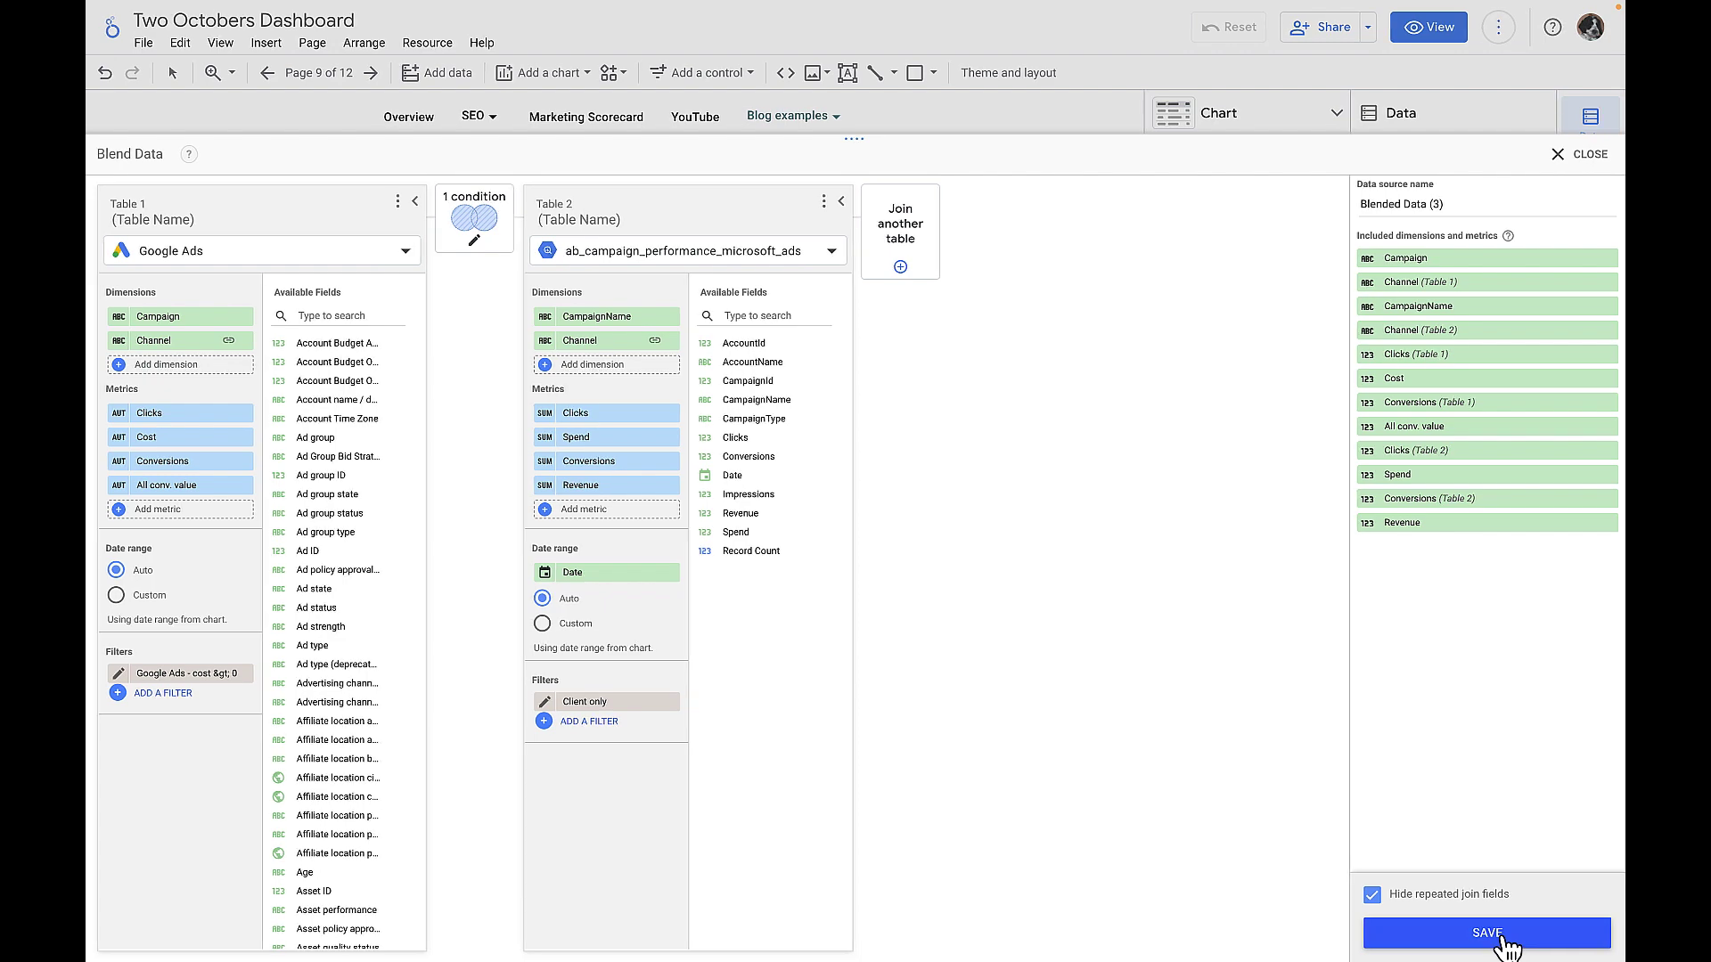
left_click(1591, 154)
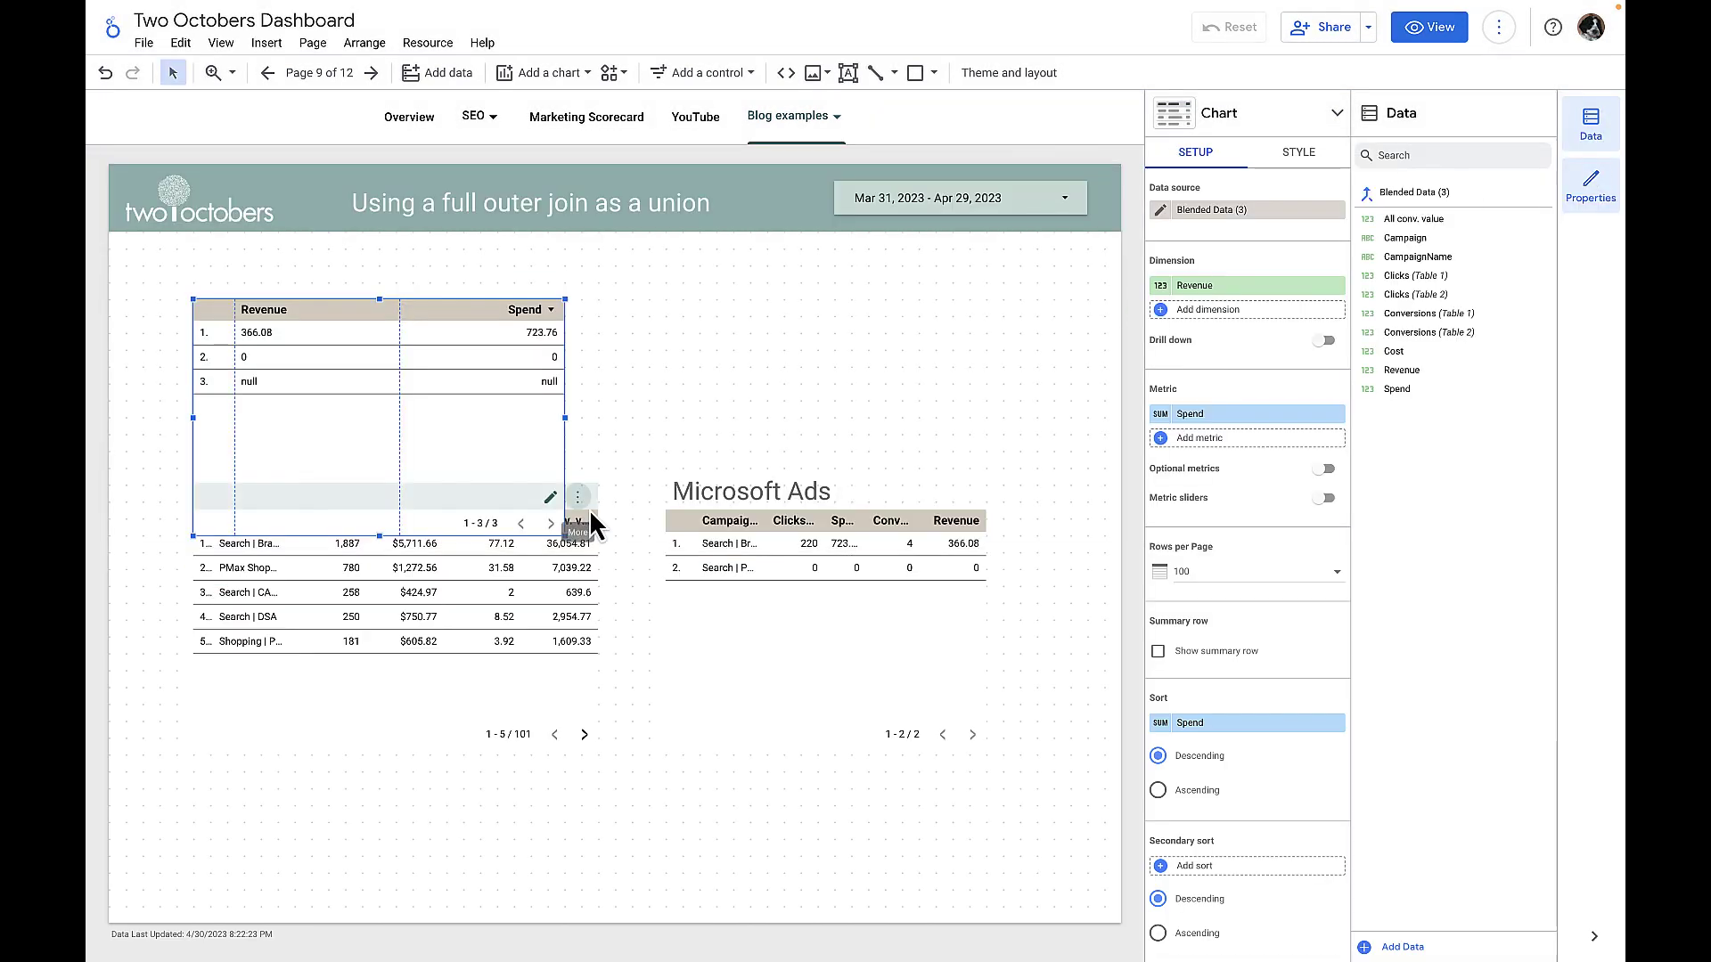
Replace the Revenue dimension with a Channel field: COALESCE(Channel (Table 1), Channel (Table 2))
left_click_drag(592, 416, 921, 406)
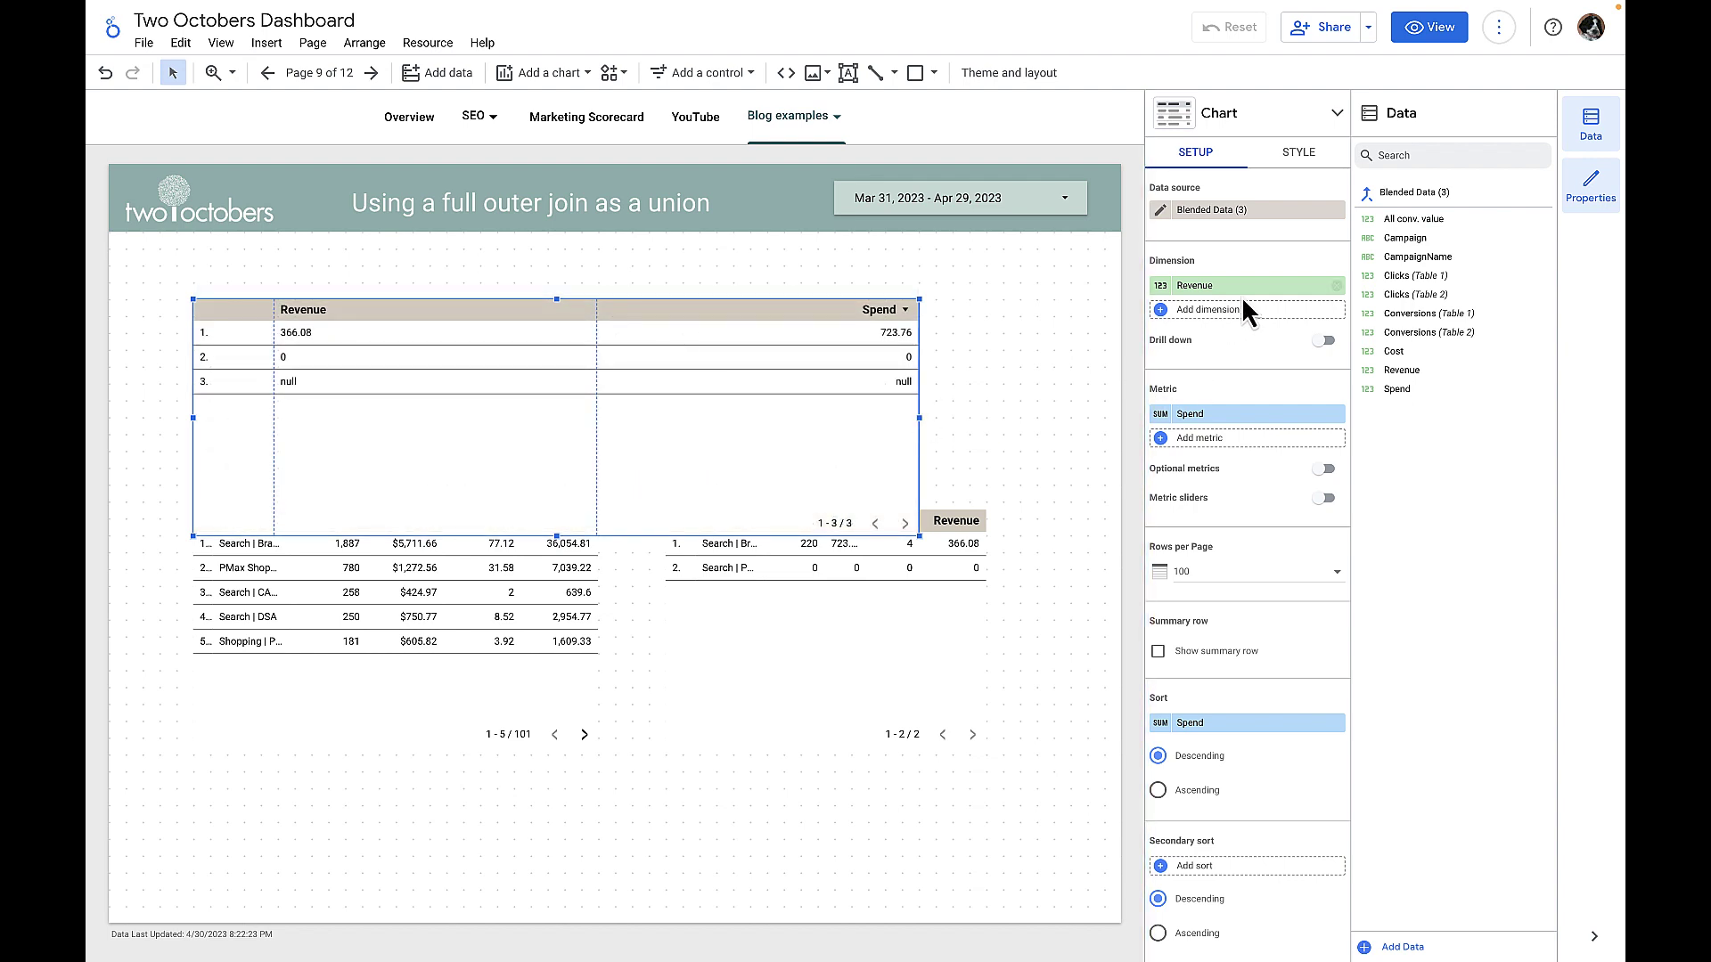
left_click(1337, 286)
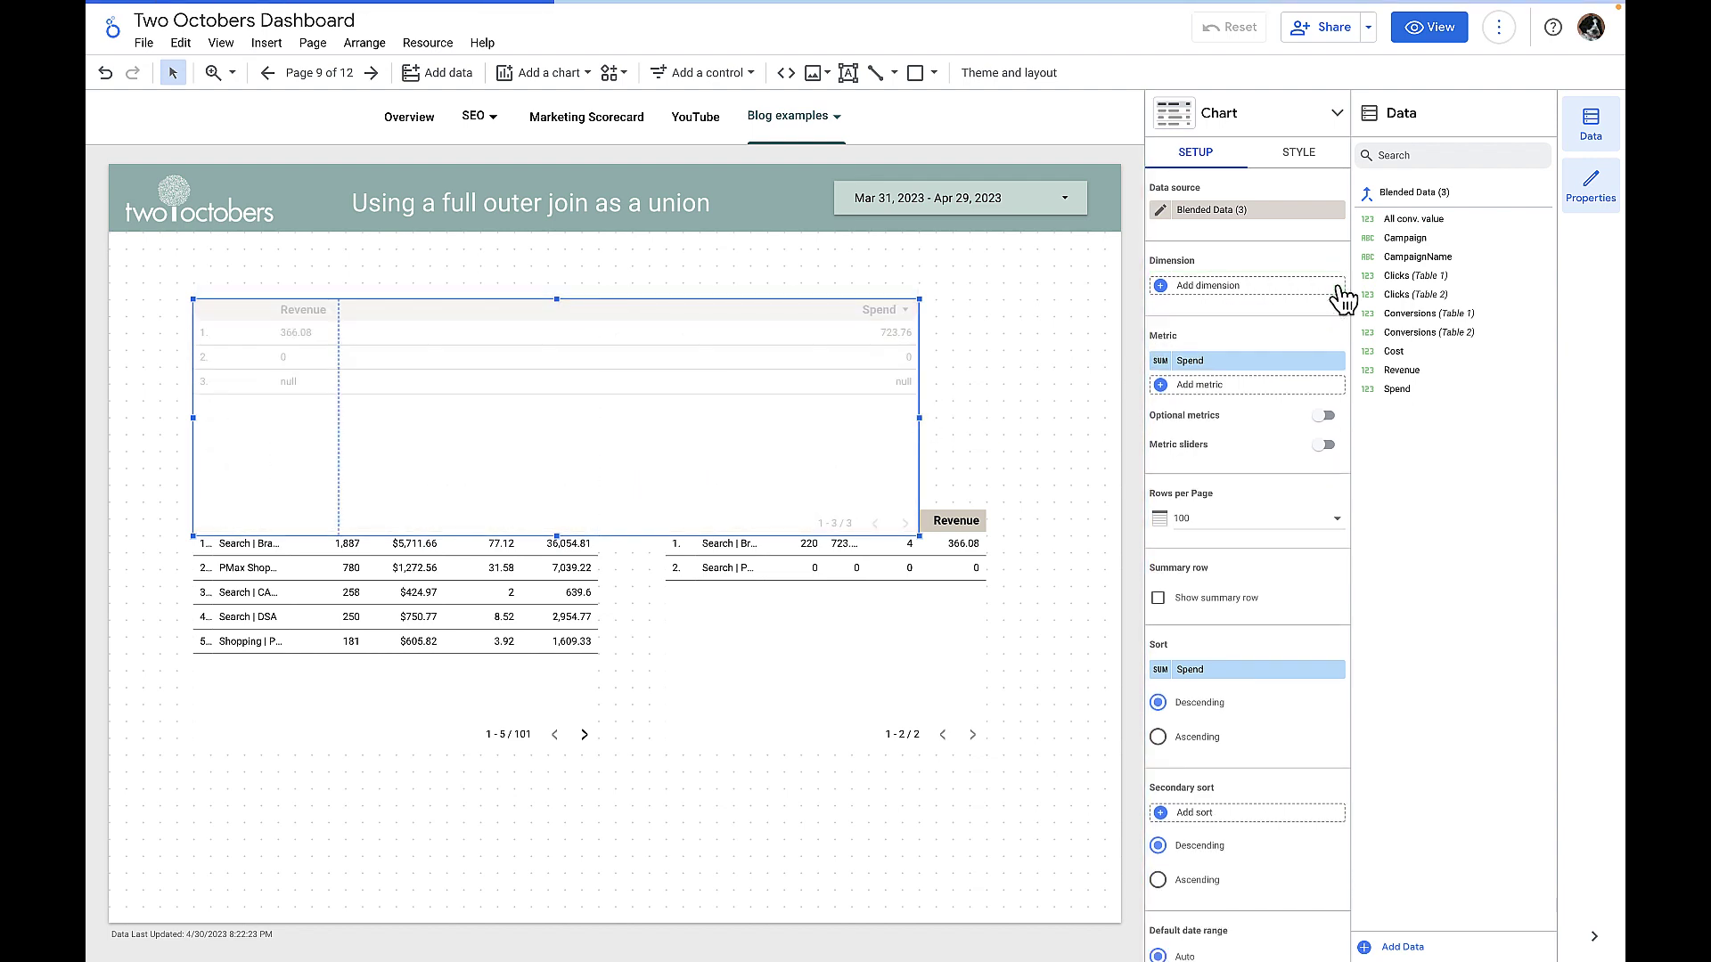
left_click(1235, 287)
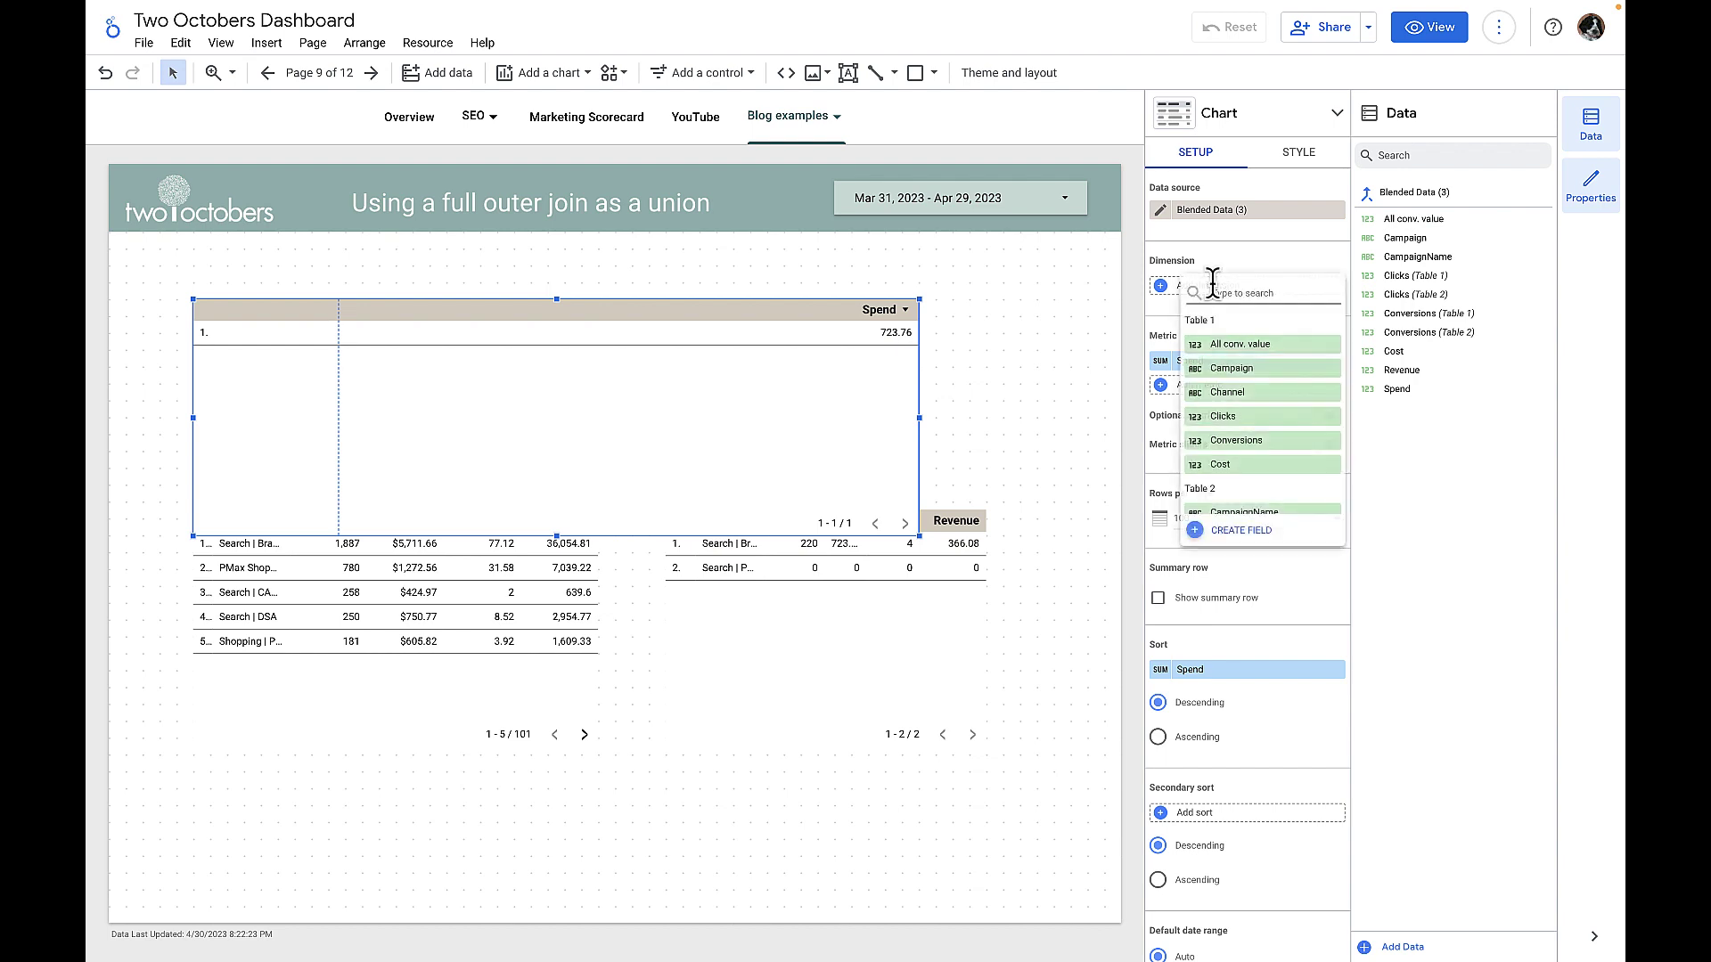
left_click(1244, 533)
type("C")
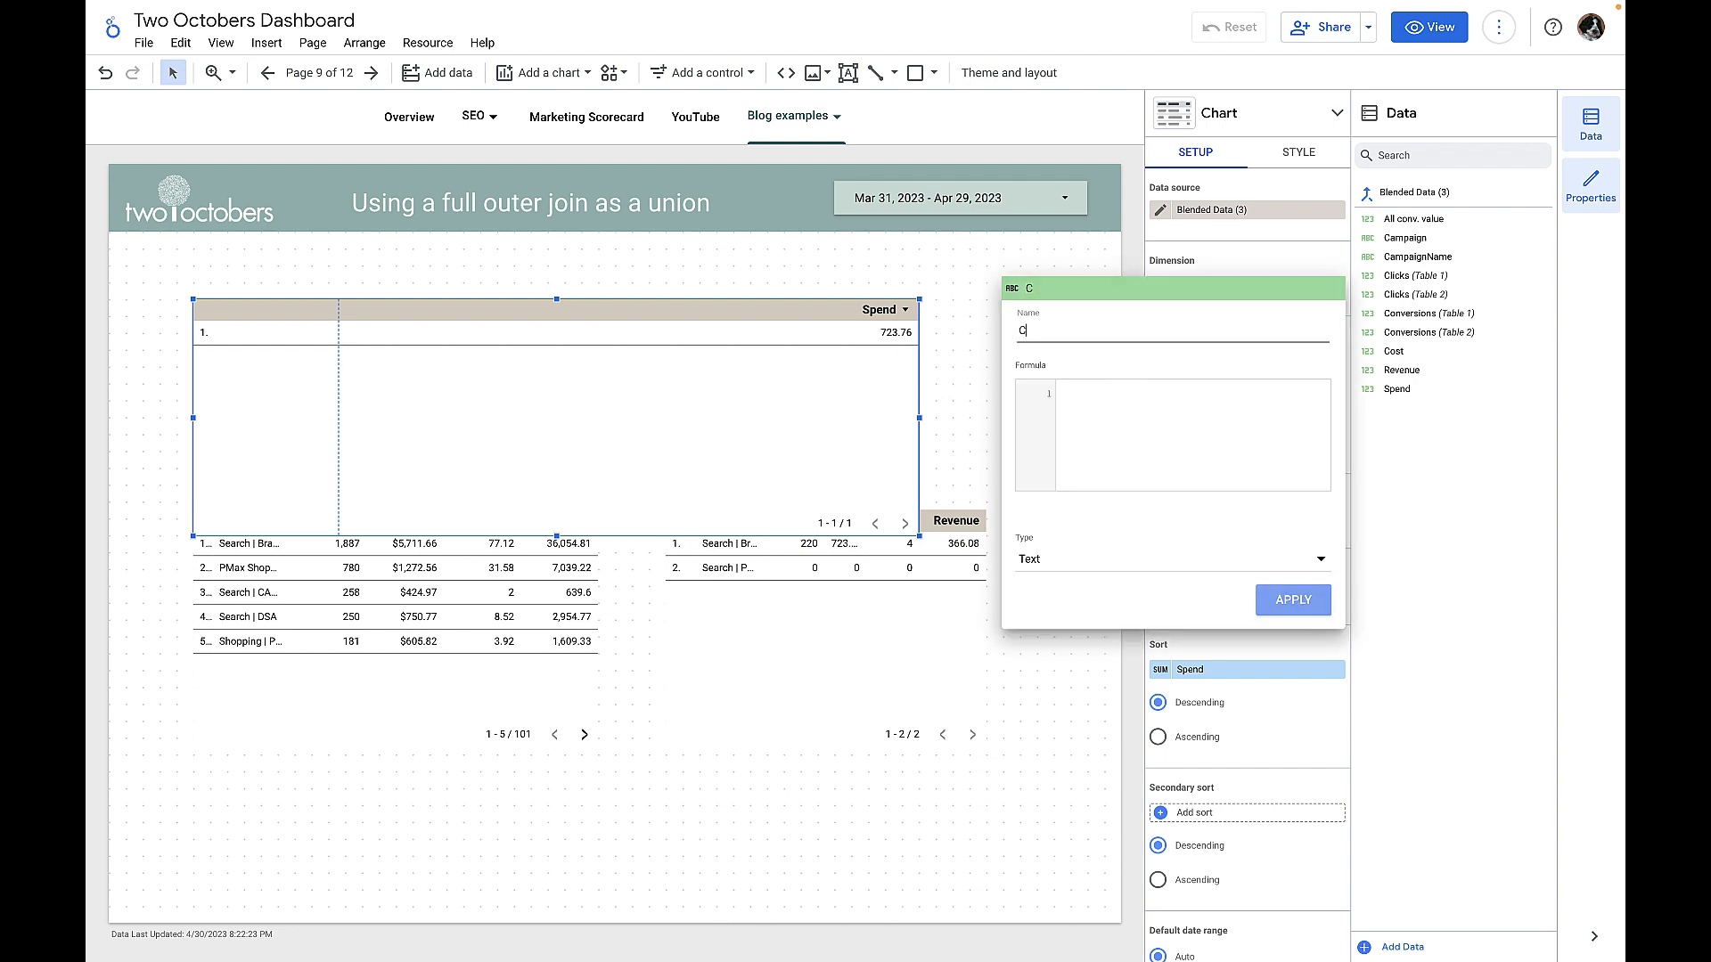
type("hannel")
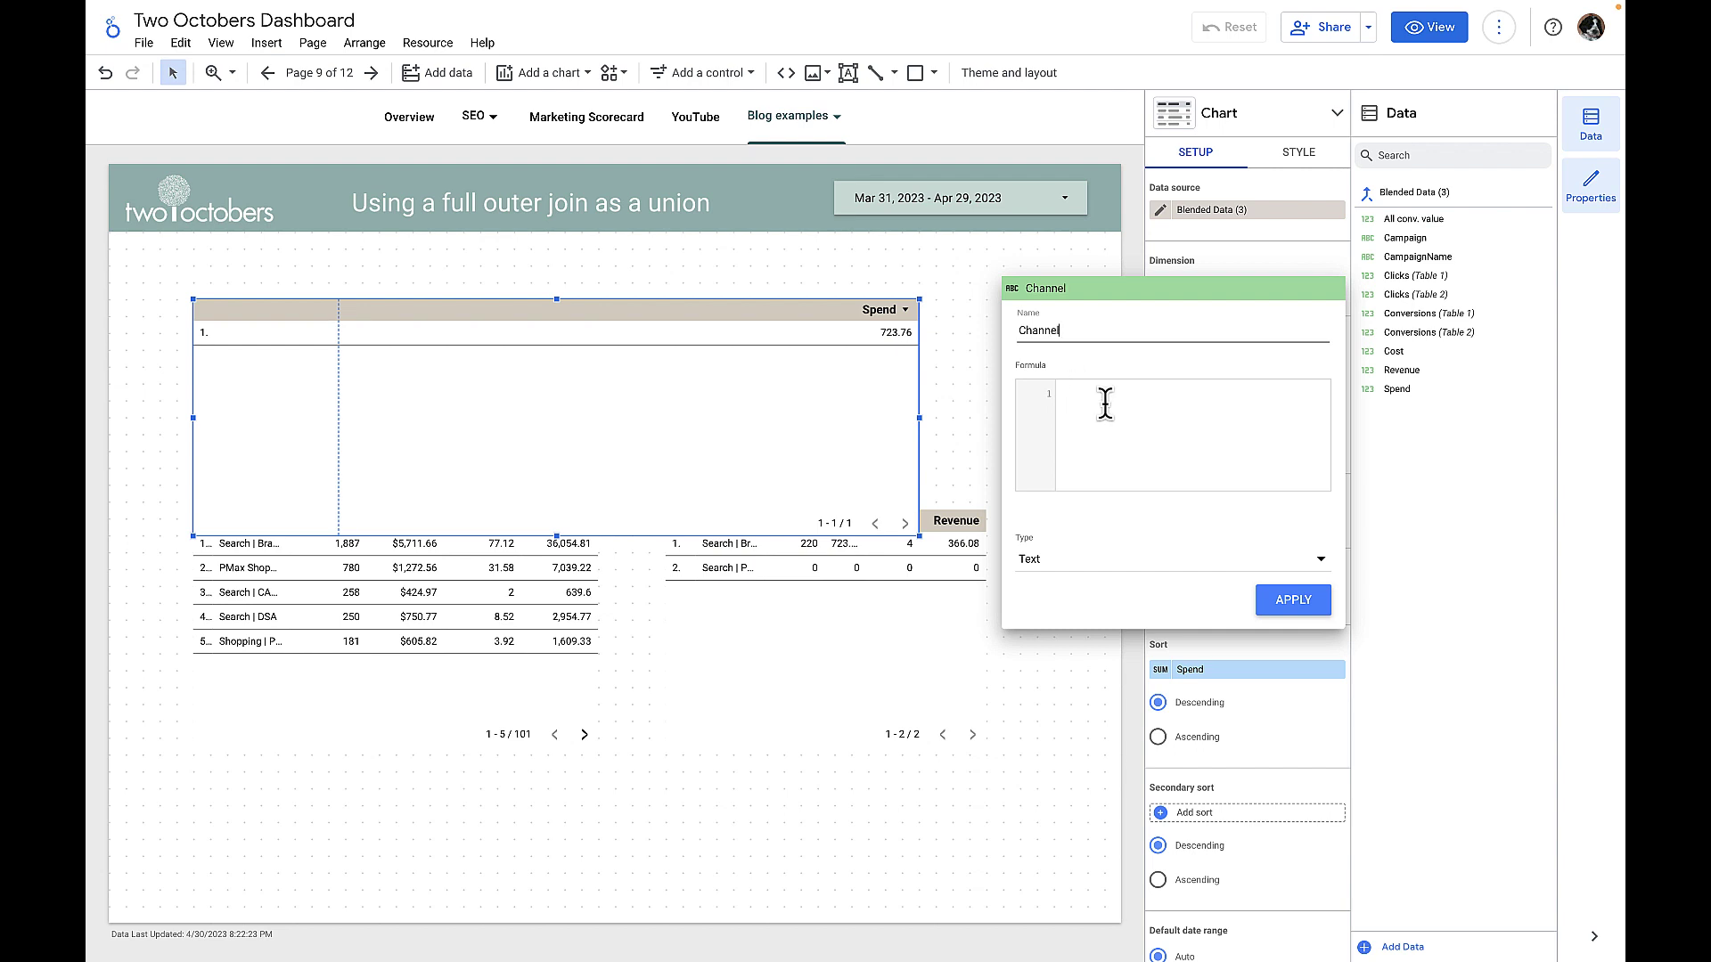
left_click(1107, 406)
type("COA")
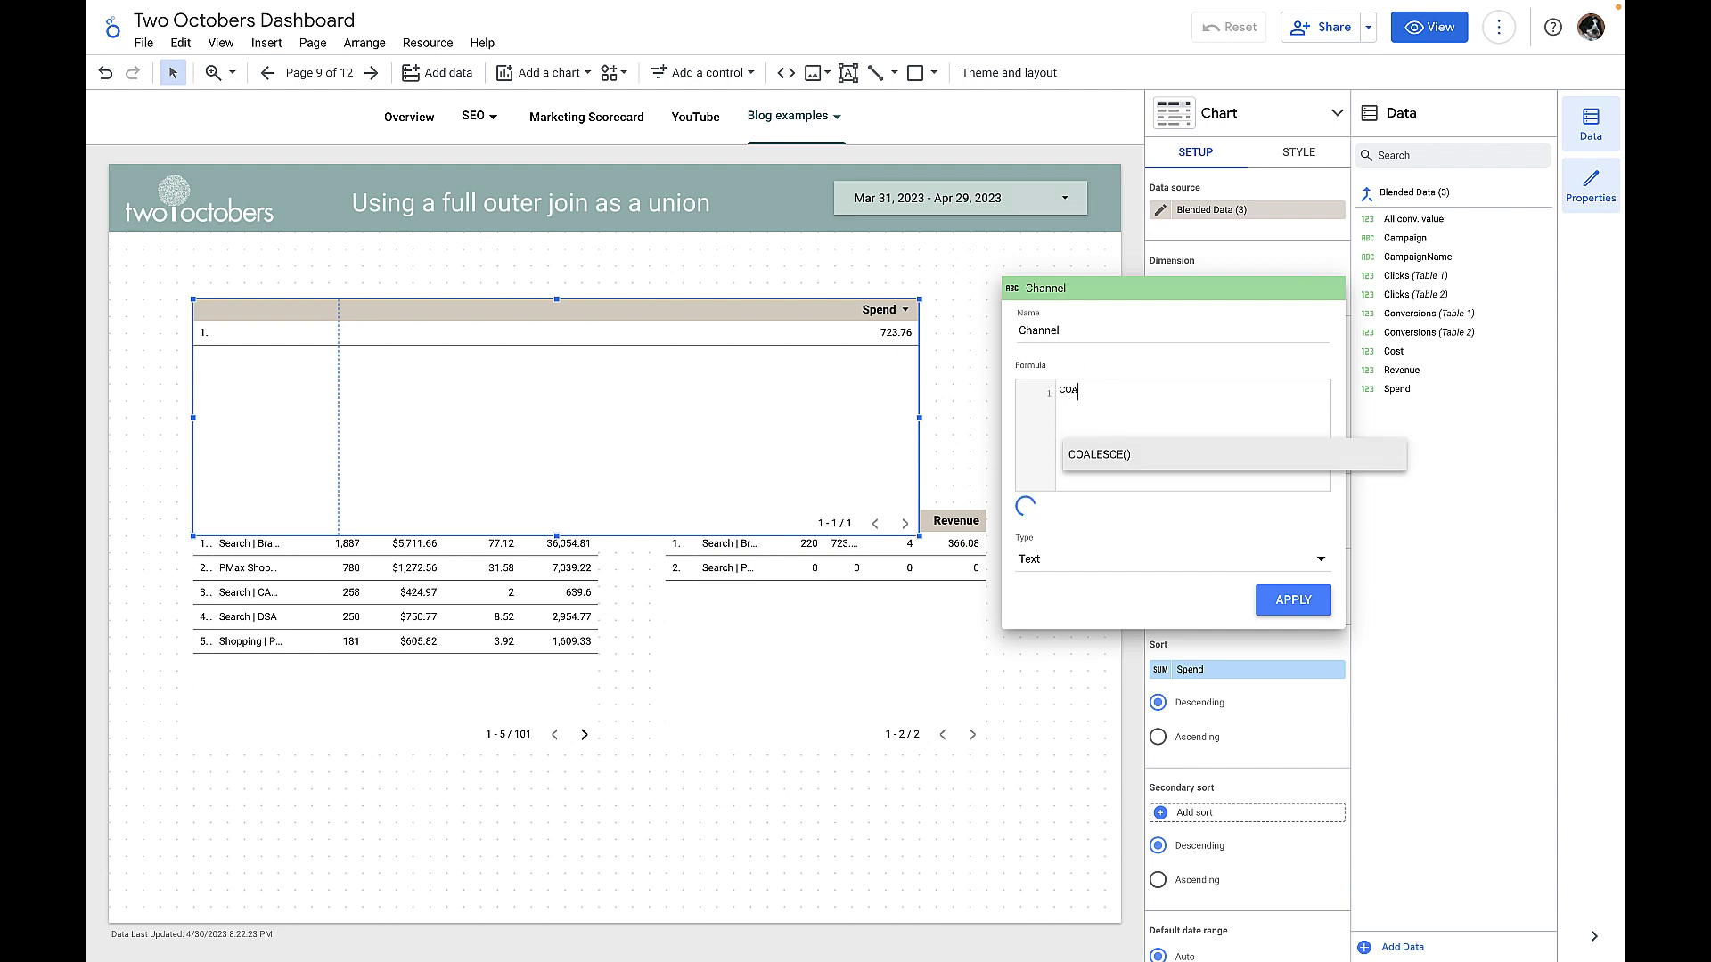
type("LESCE(")
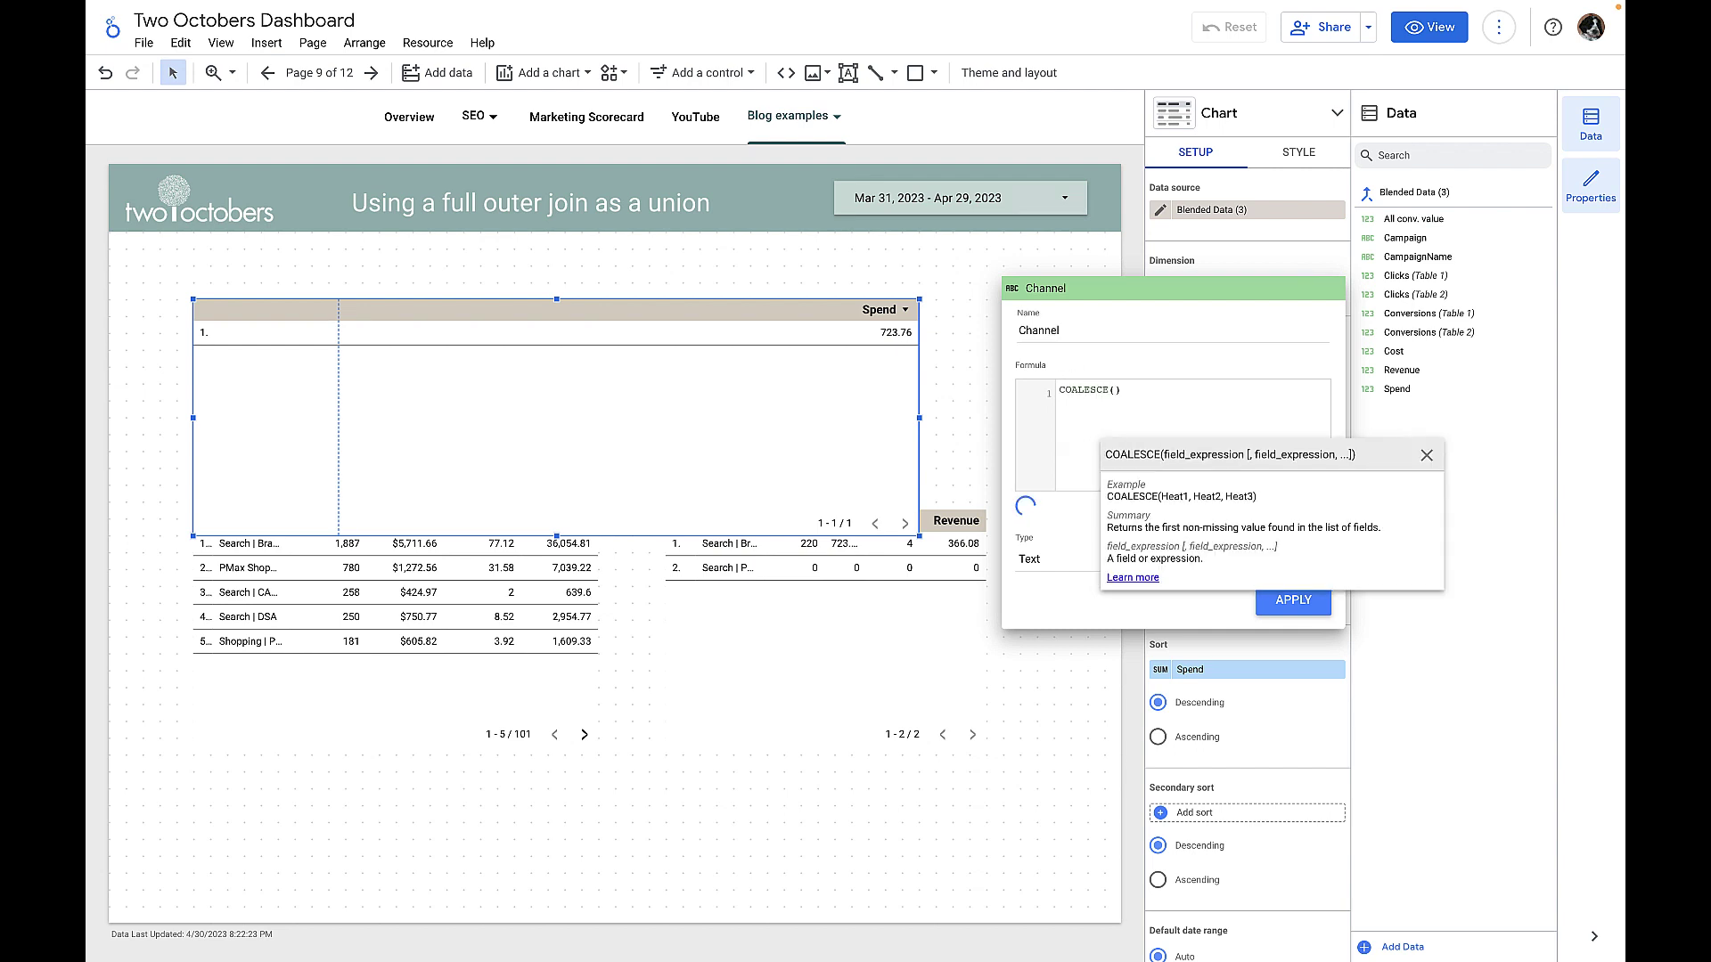
type("Cha")
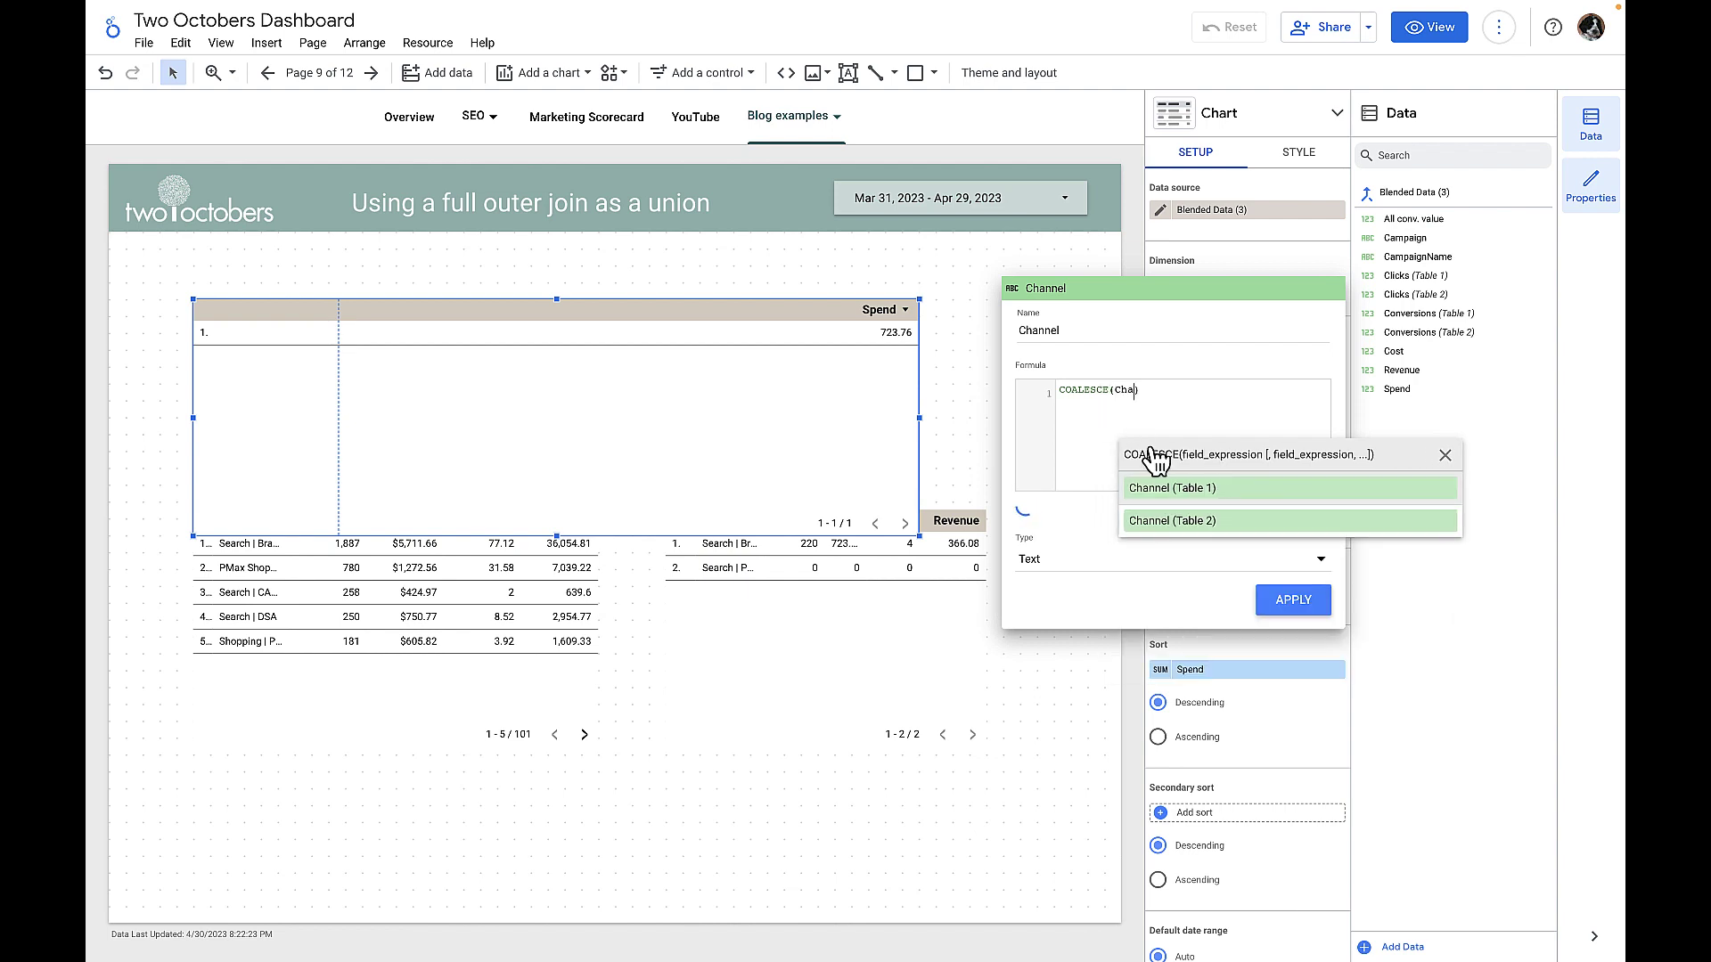
left_click(1164, 492)
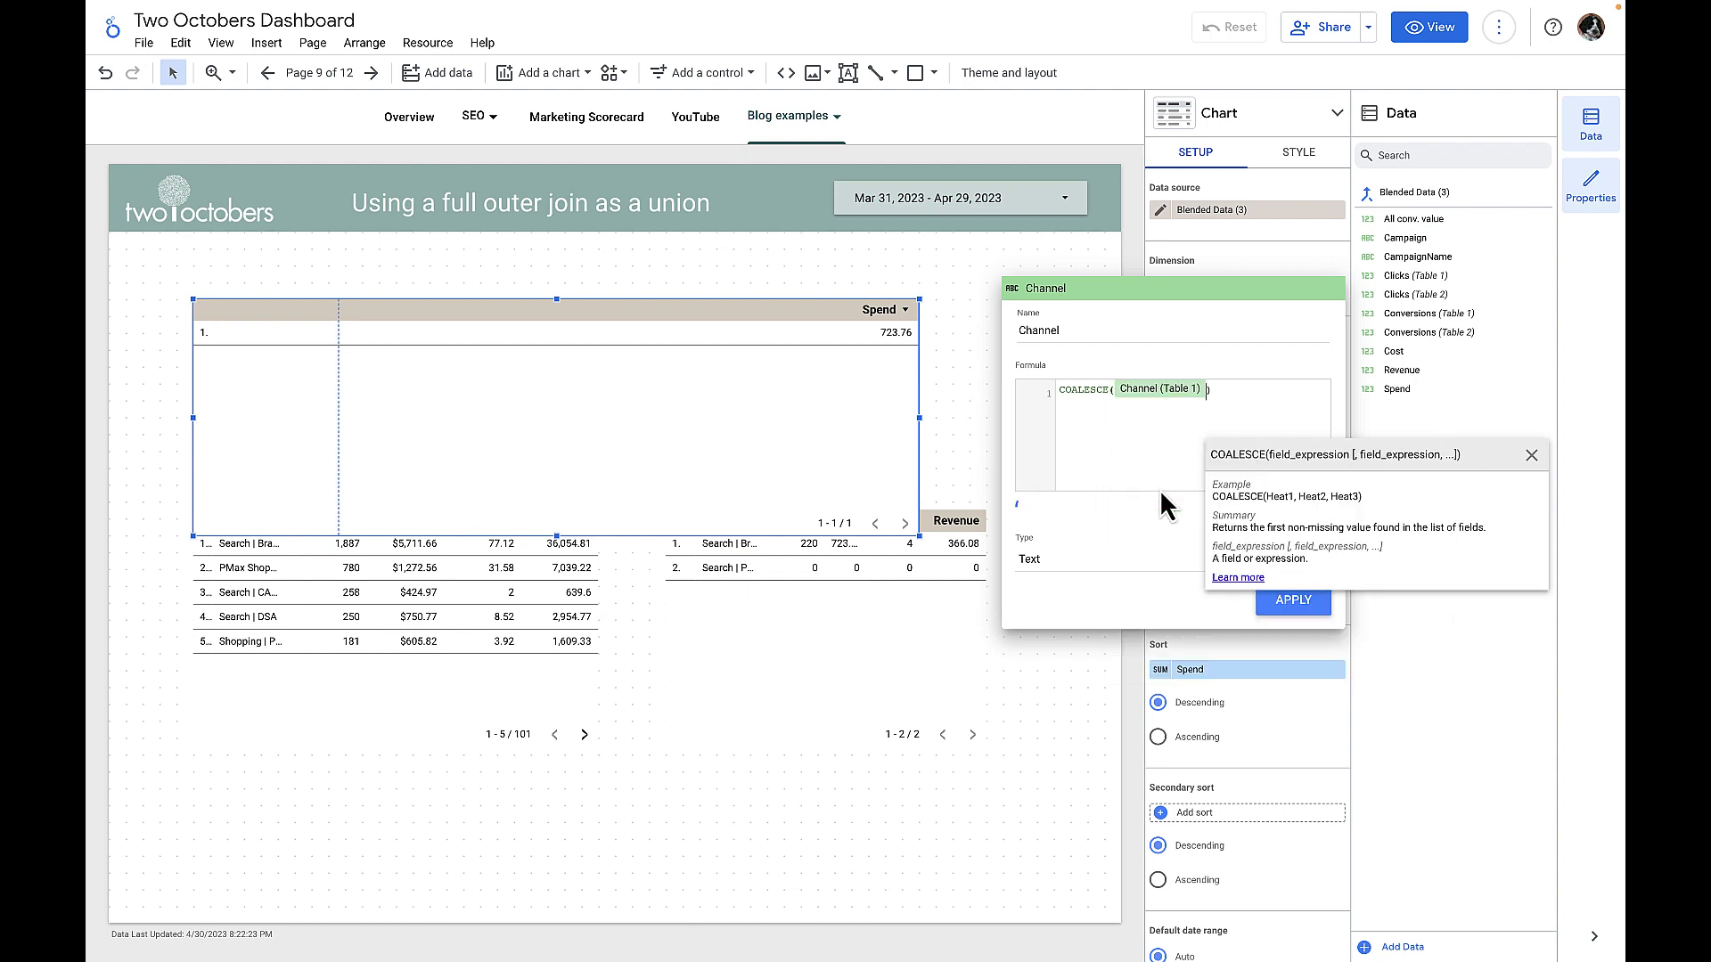
type(",Channel")
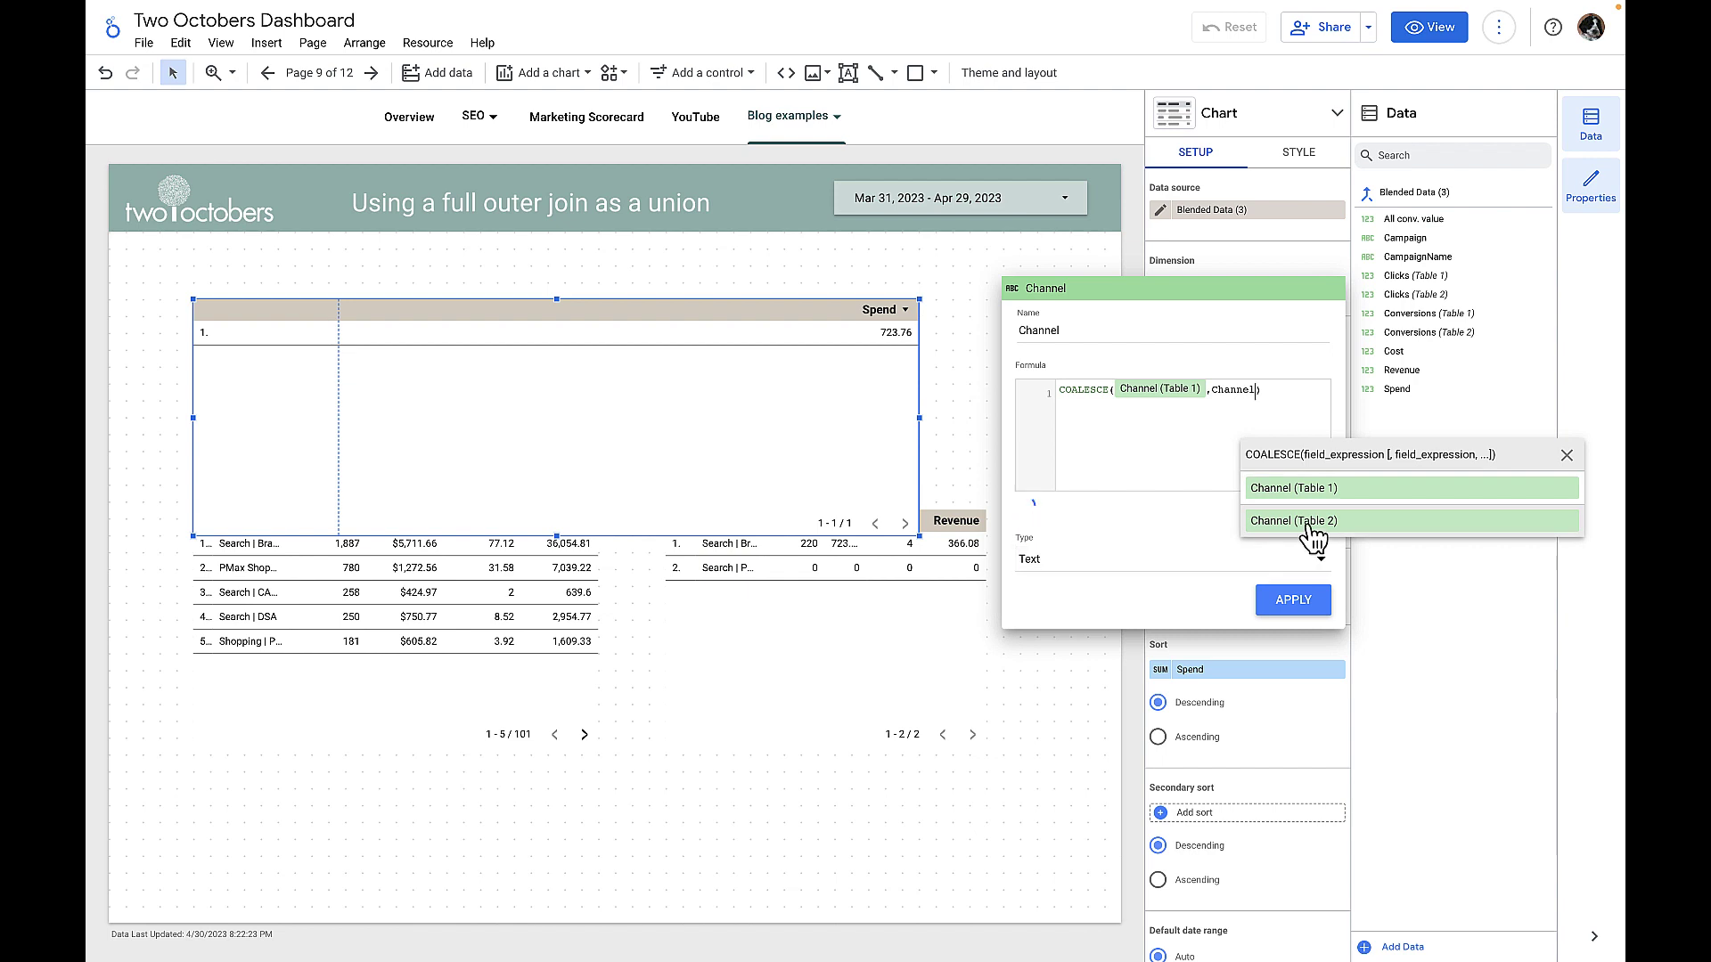
left_click(1310, 524)
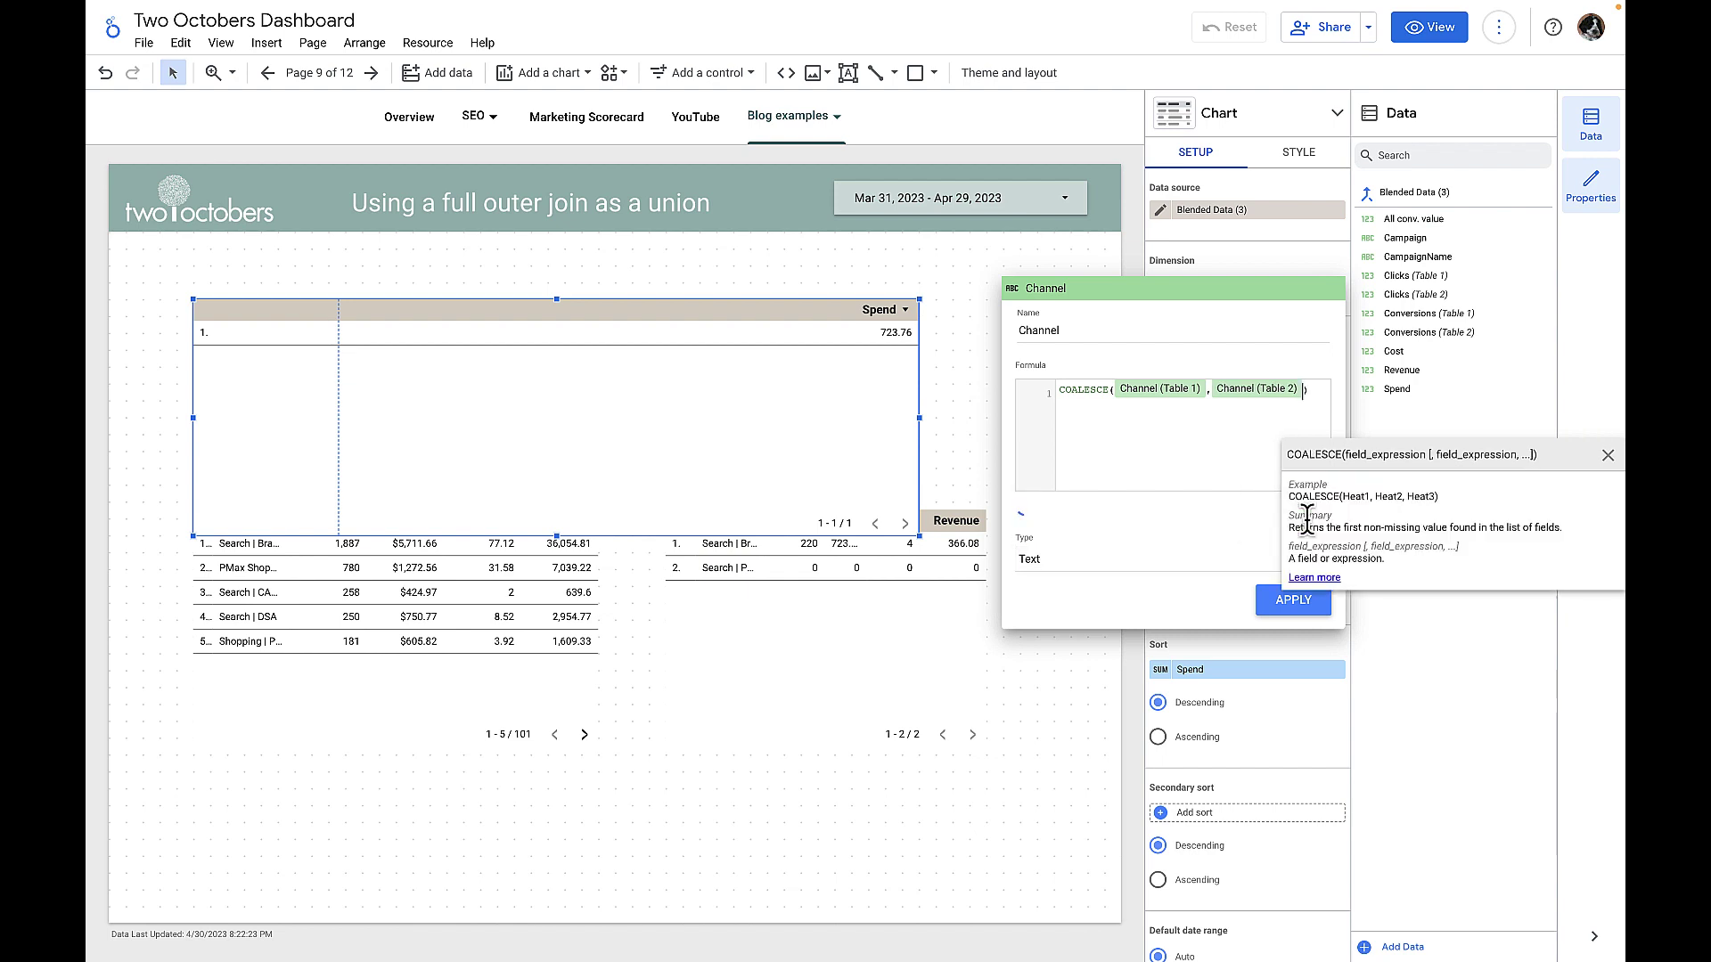
left_click(1291, 601)
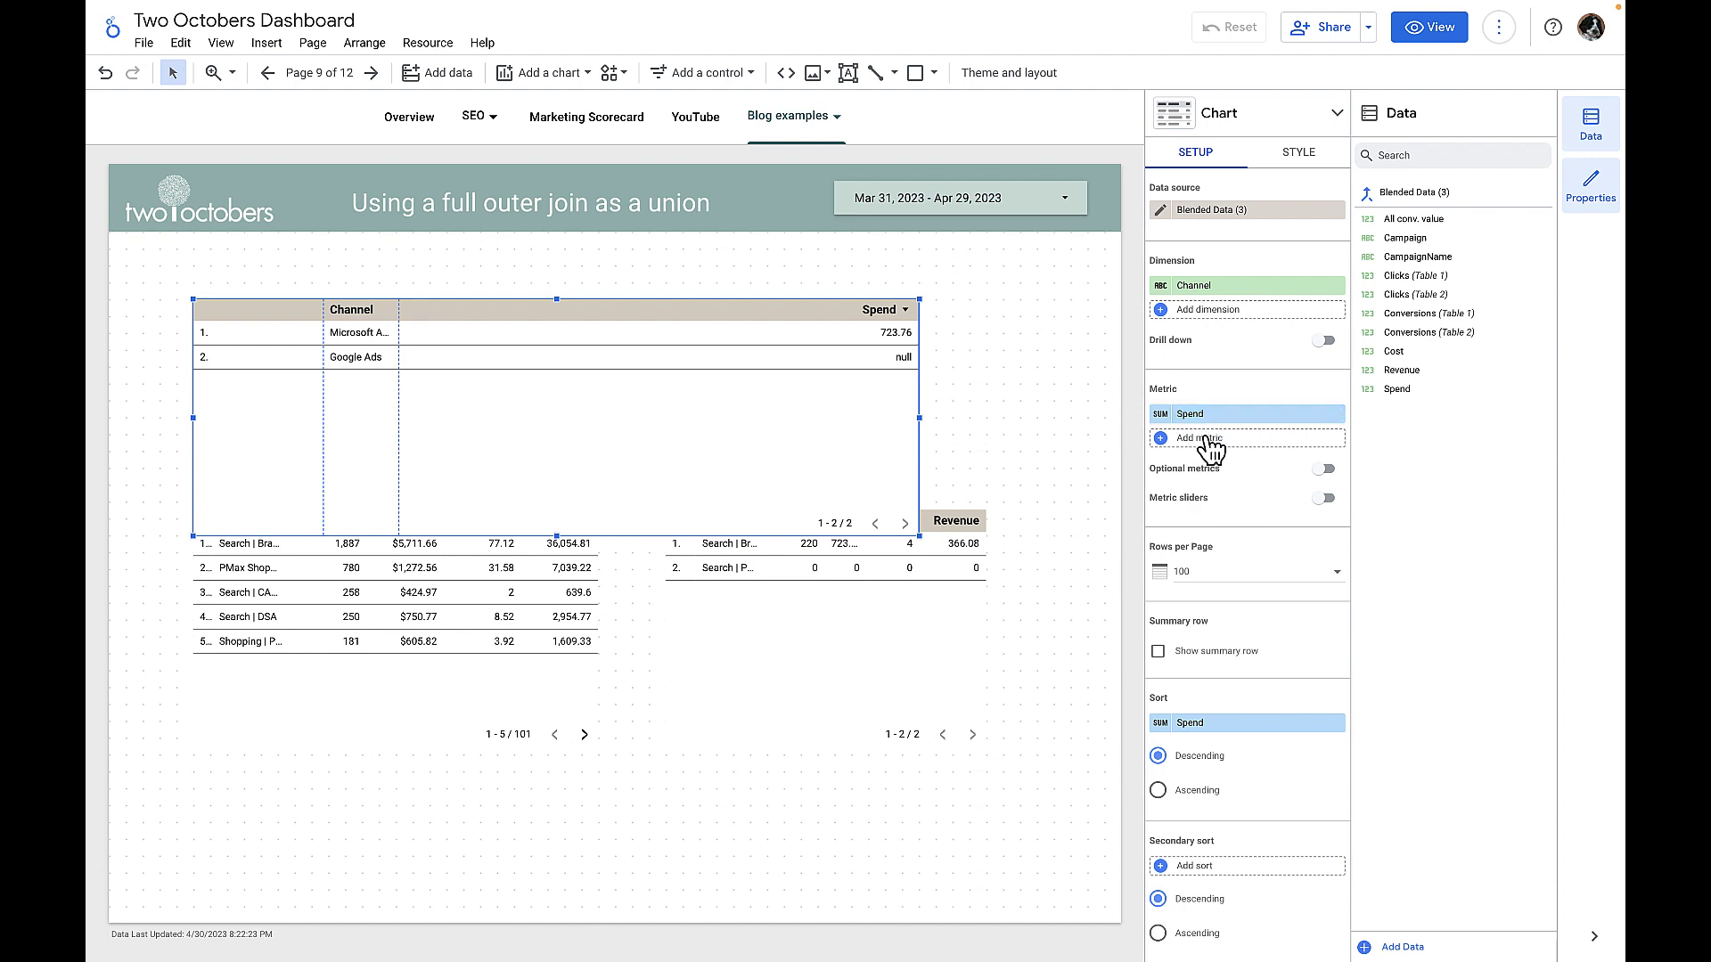
Add a Clicks metric COALESCE(Clicks (Table 1), Clicks (Table 2)) and remove the Spend metric
left_click(1204, 439)
left_click(1246, 684)
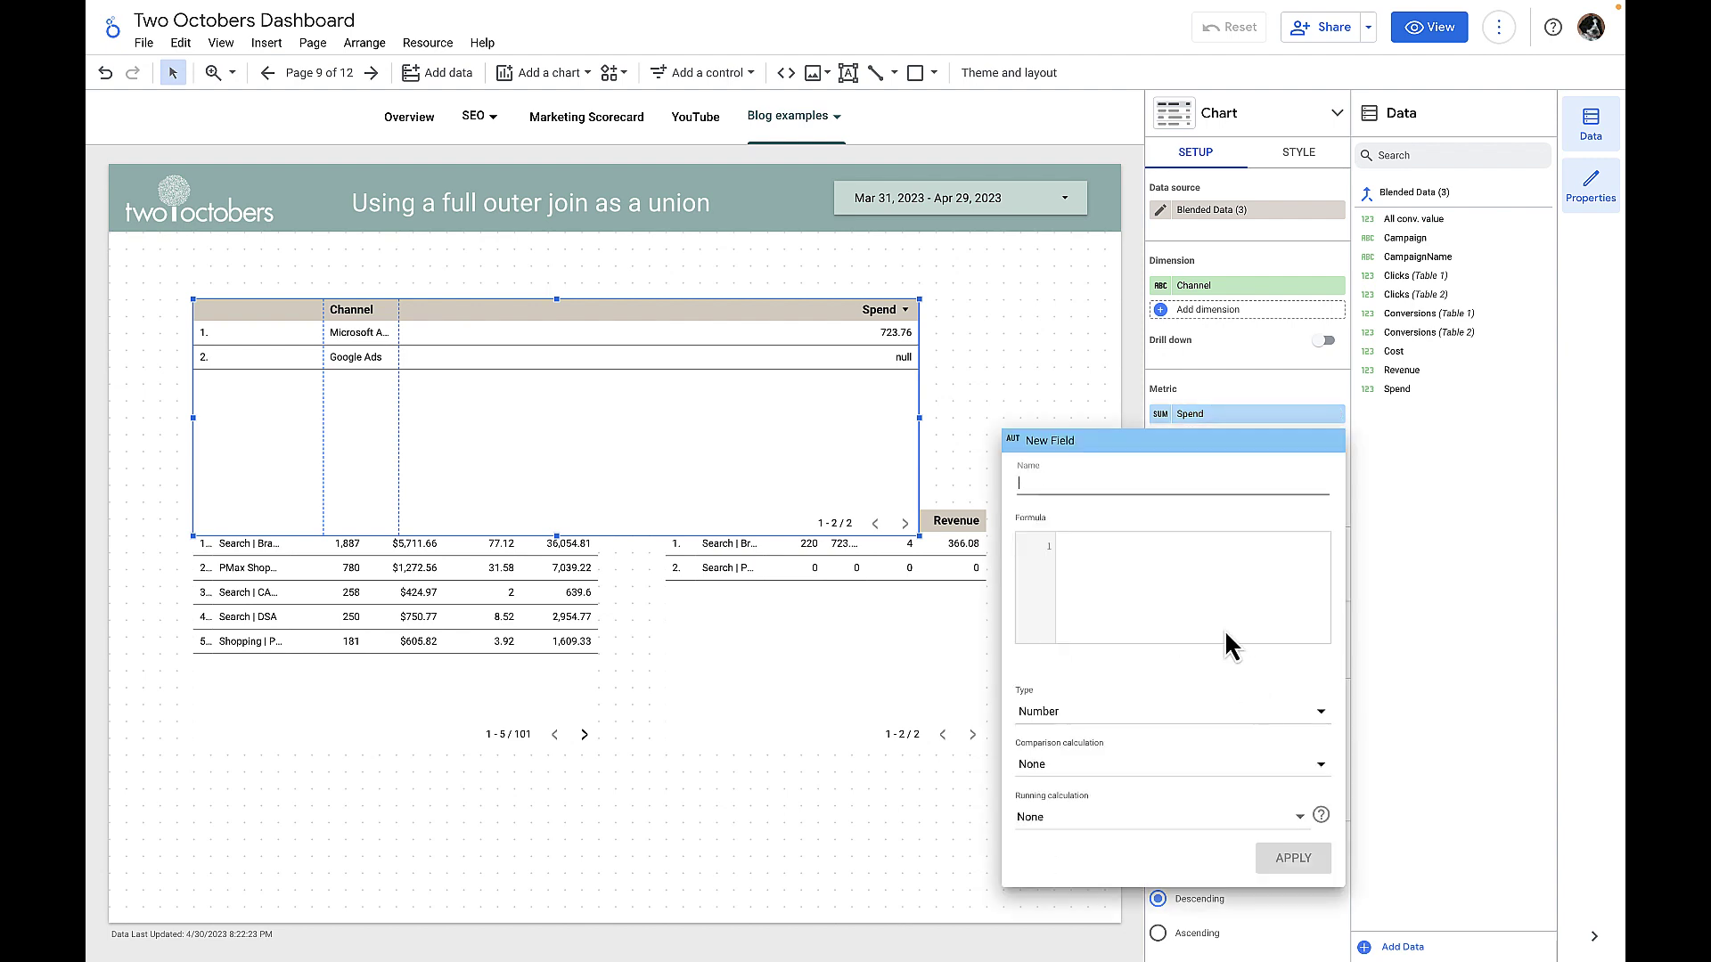
type("Clicks")
left_click(1156, 551)
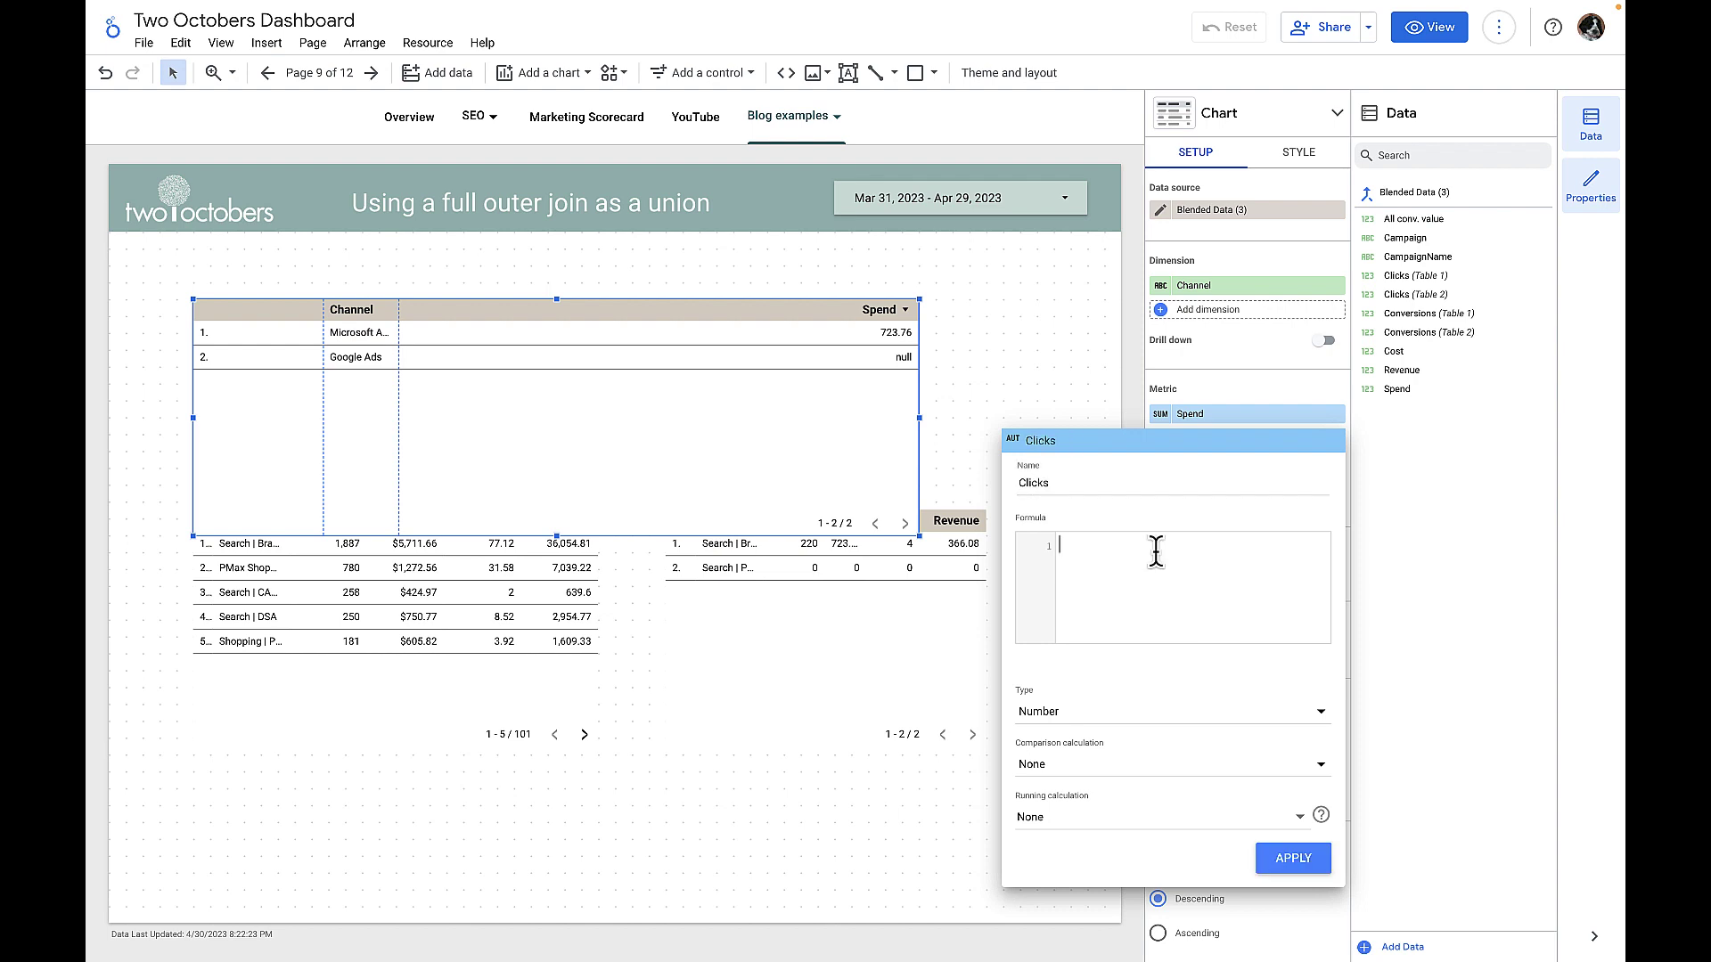
type("coale")
key("Return")
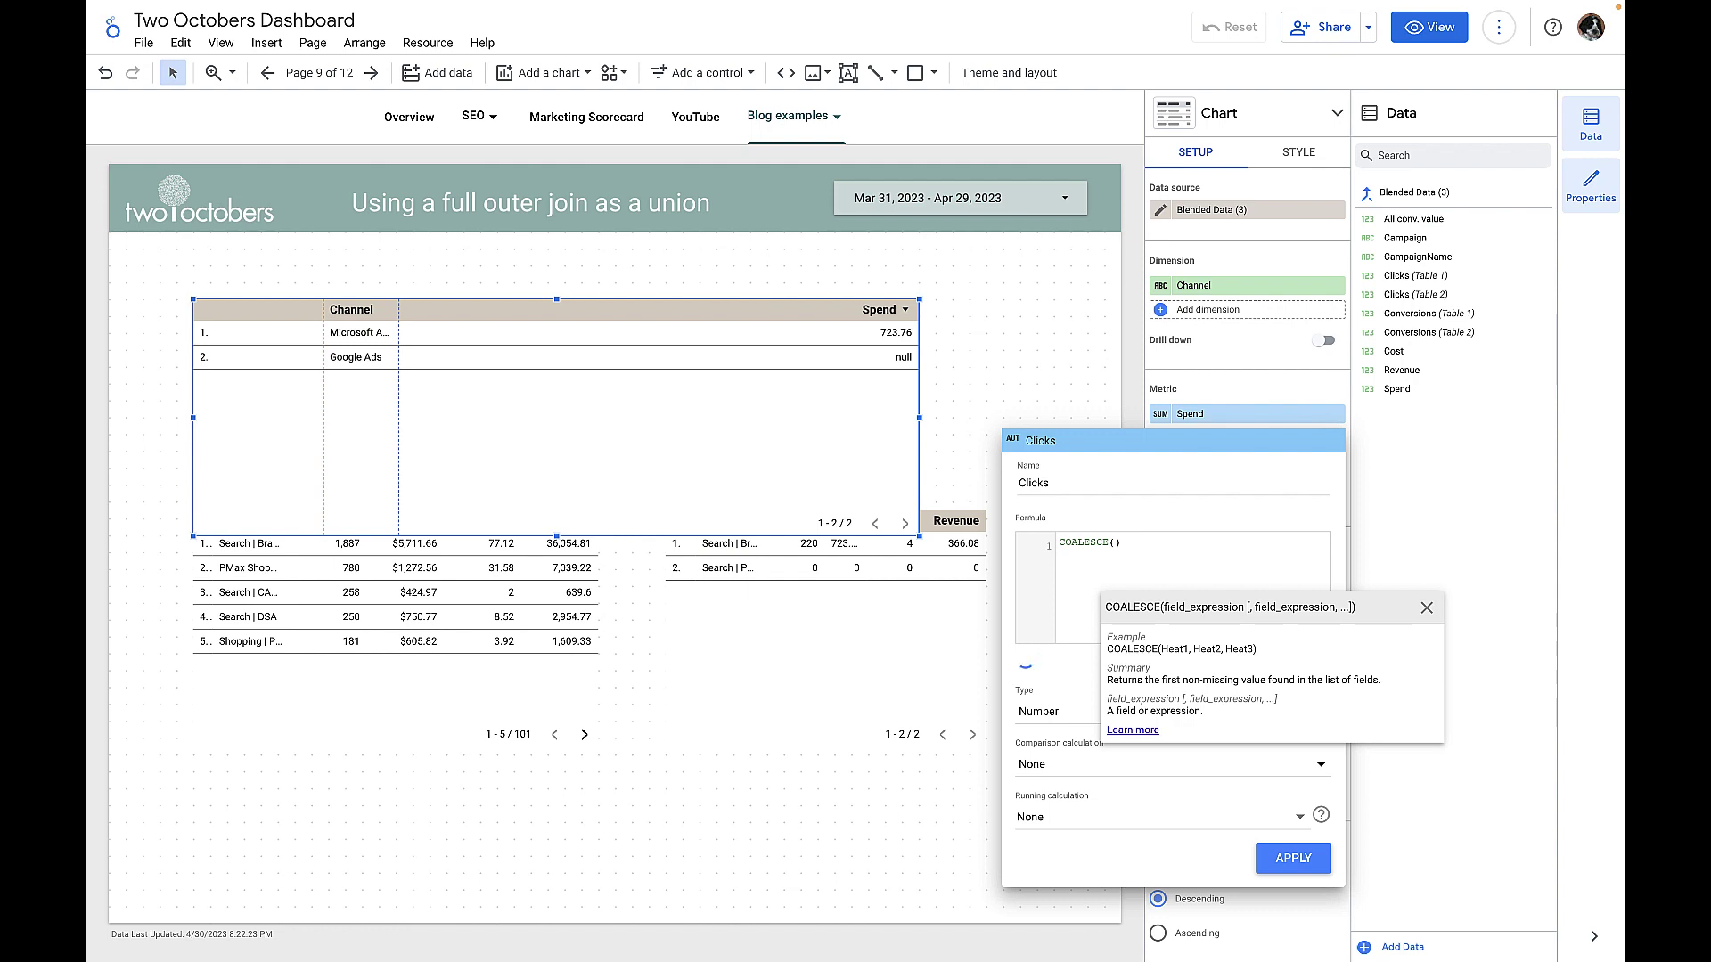
type("cli")
key("Return")
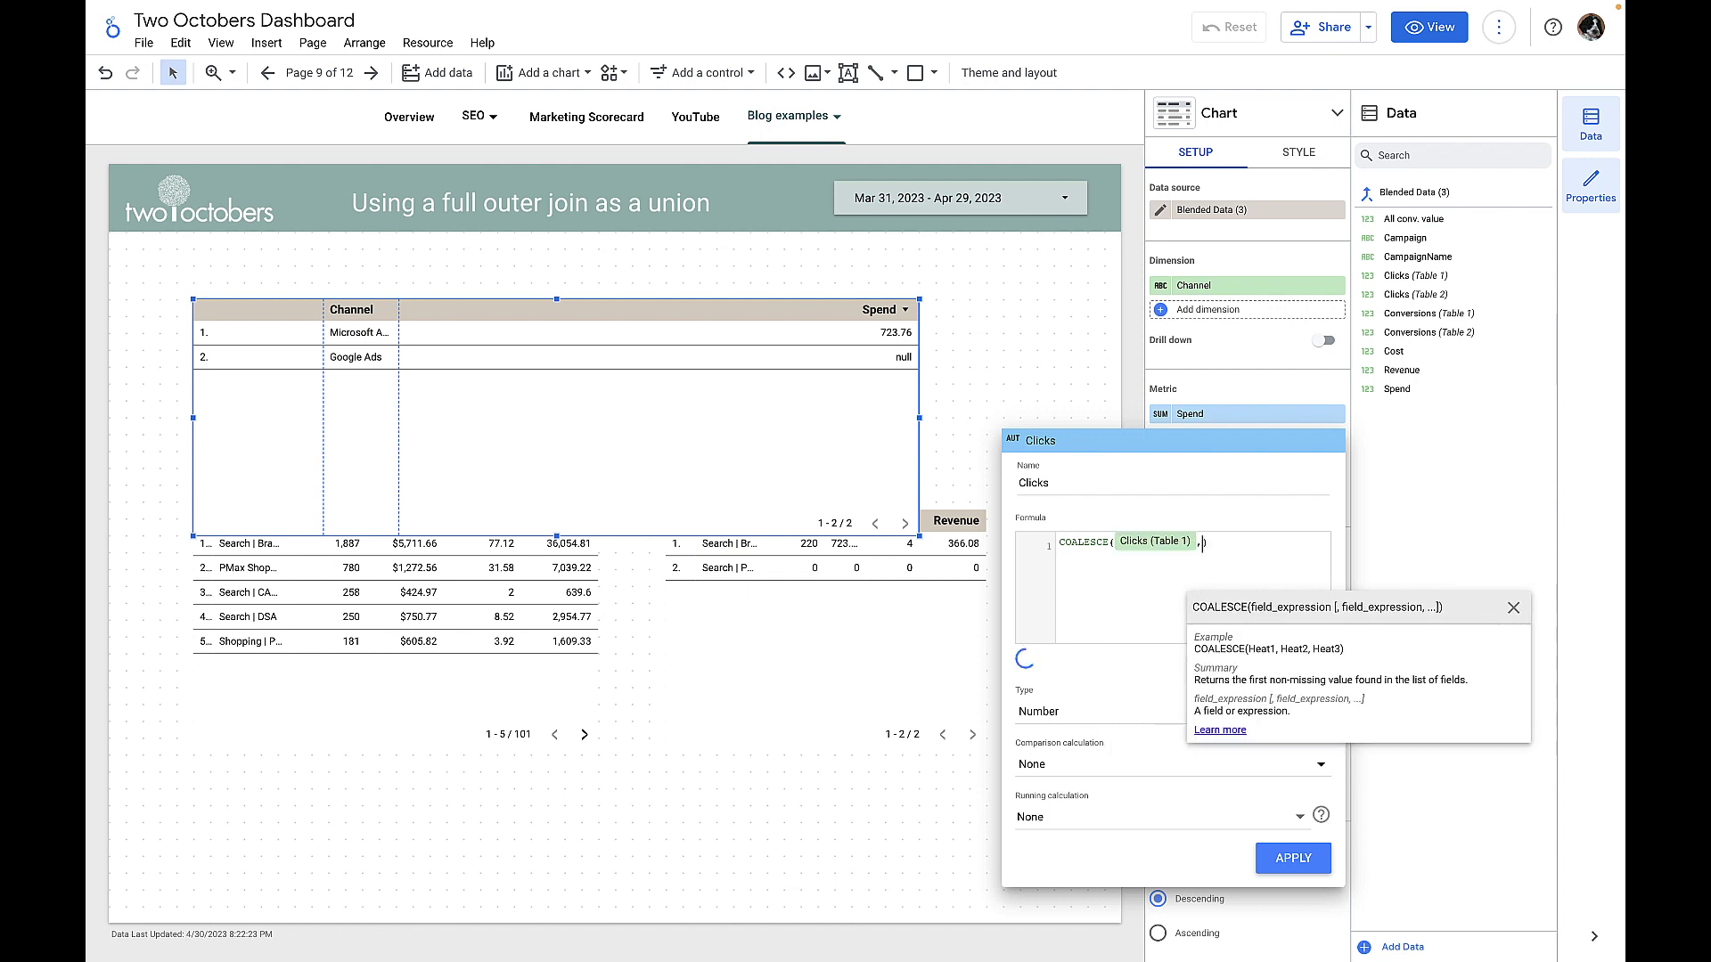
type(", cli")
left_click(1262, 683)
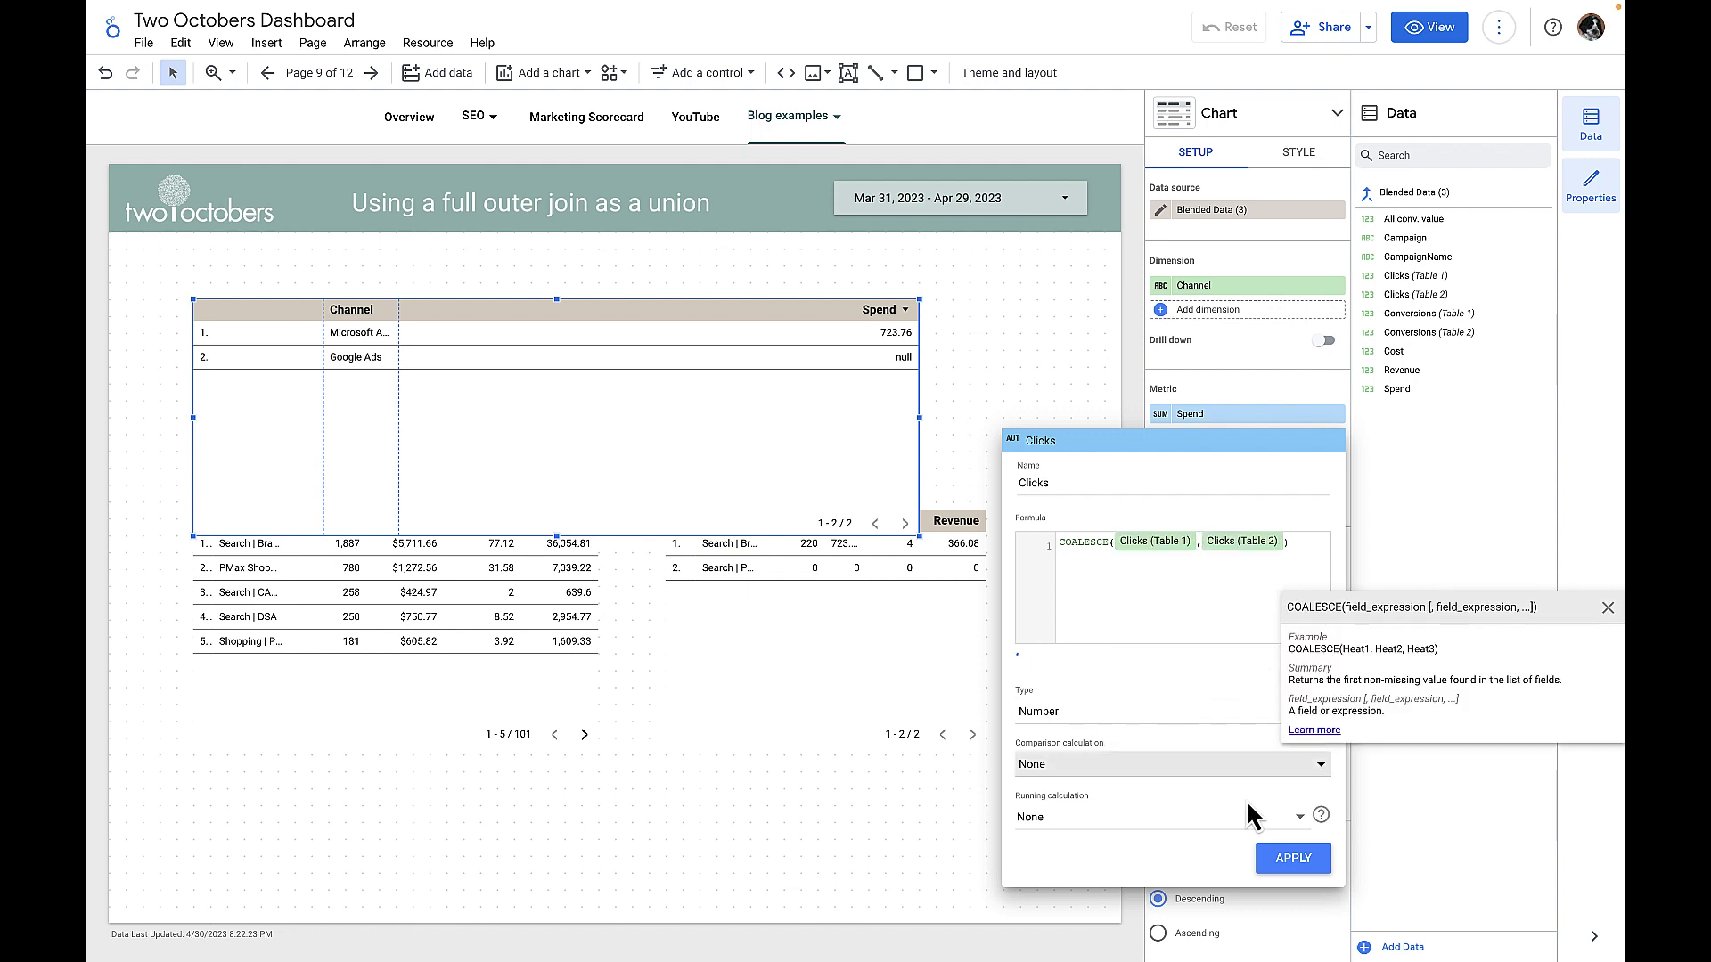
left_click(1290, 862)
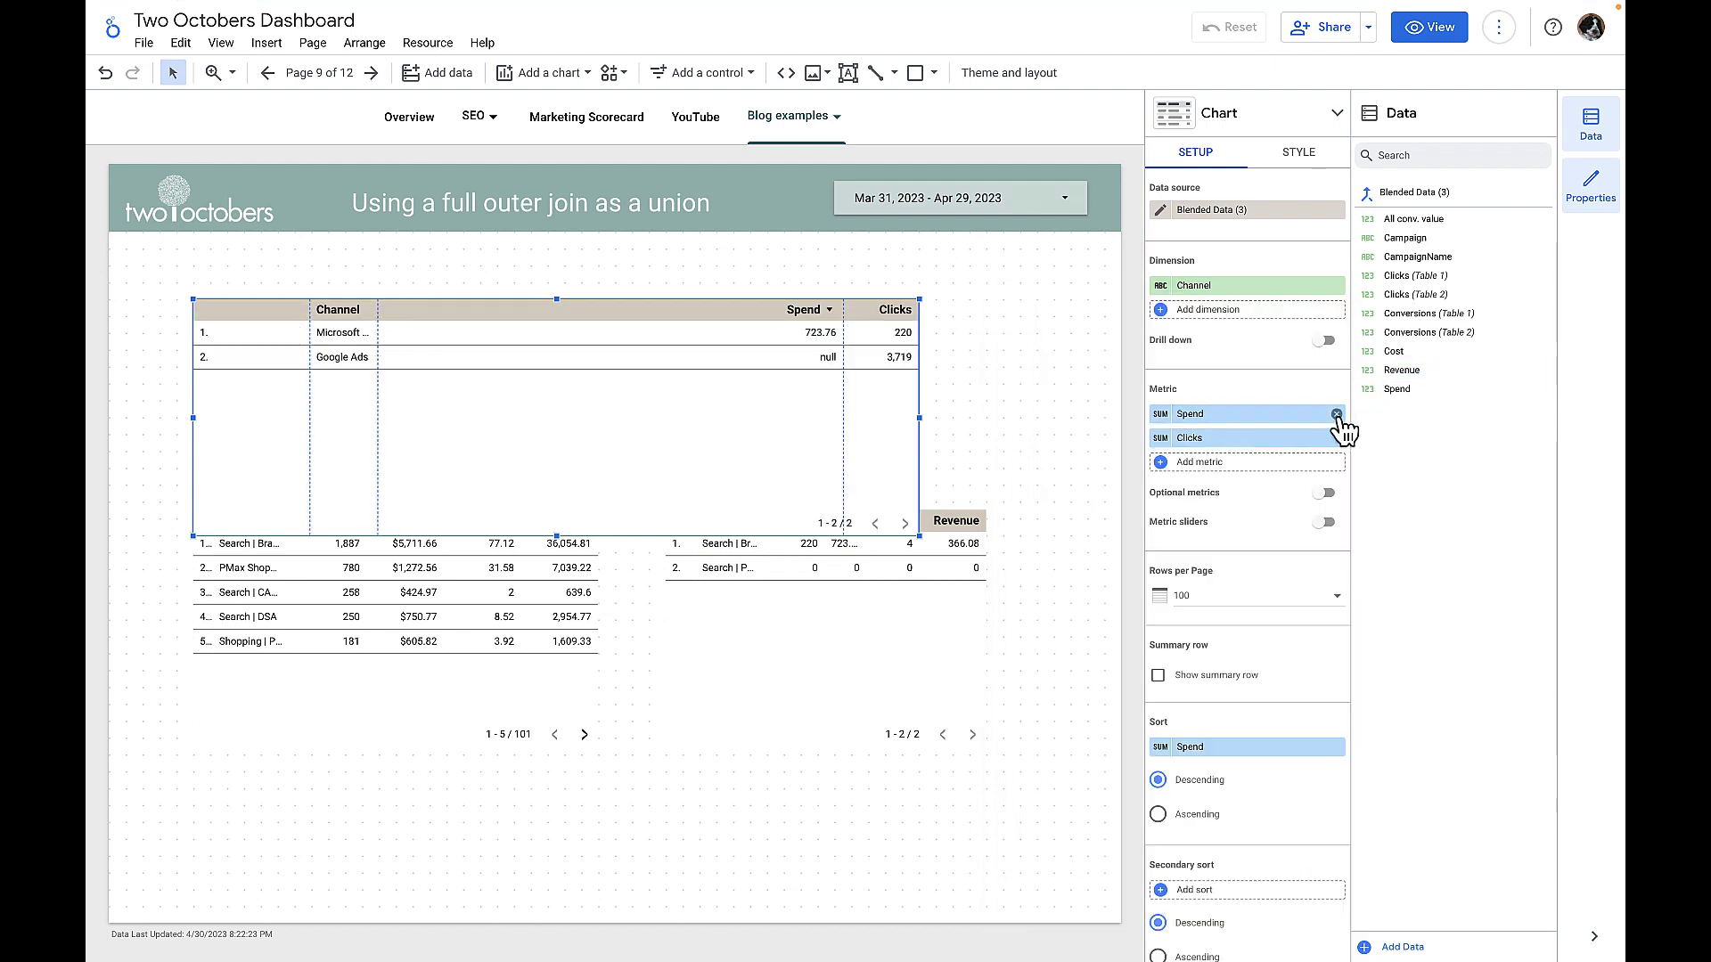
left_click(1337, 414)
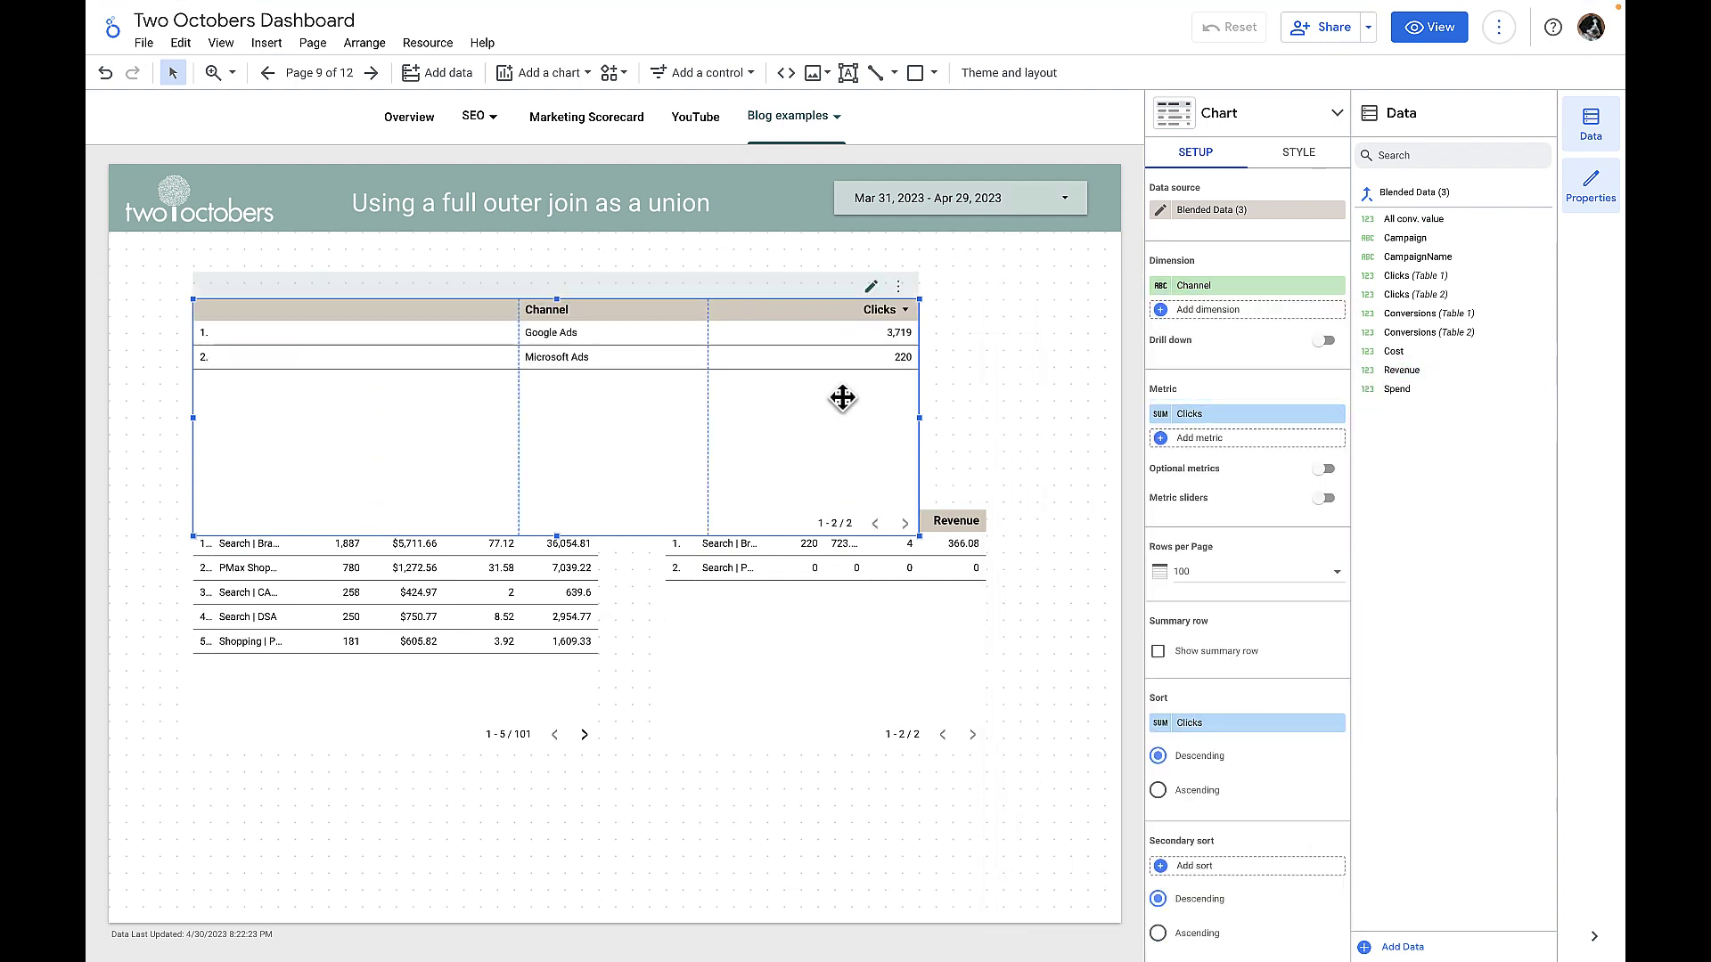
Add a Cost metric with the formula COALESCE(Cost, Spend)
left_click(1225, 441)
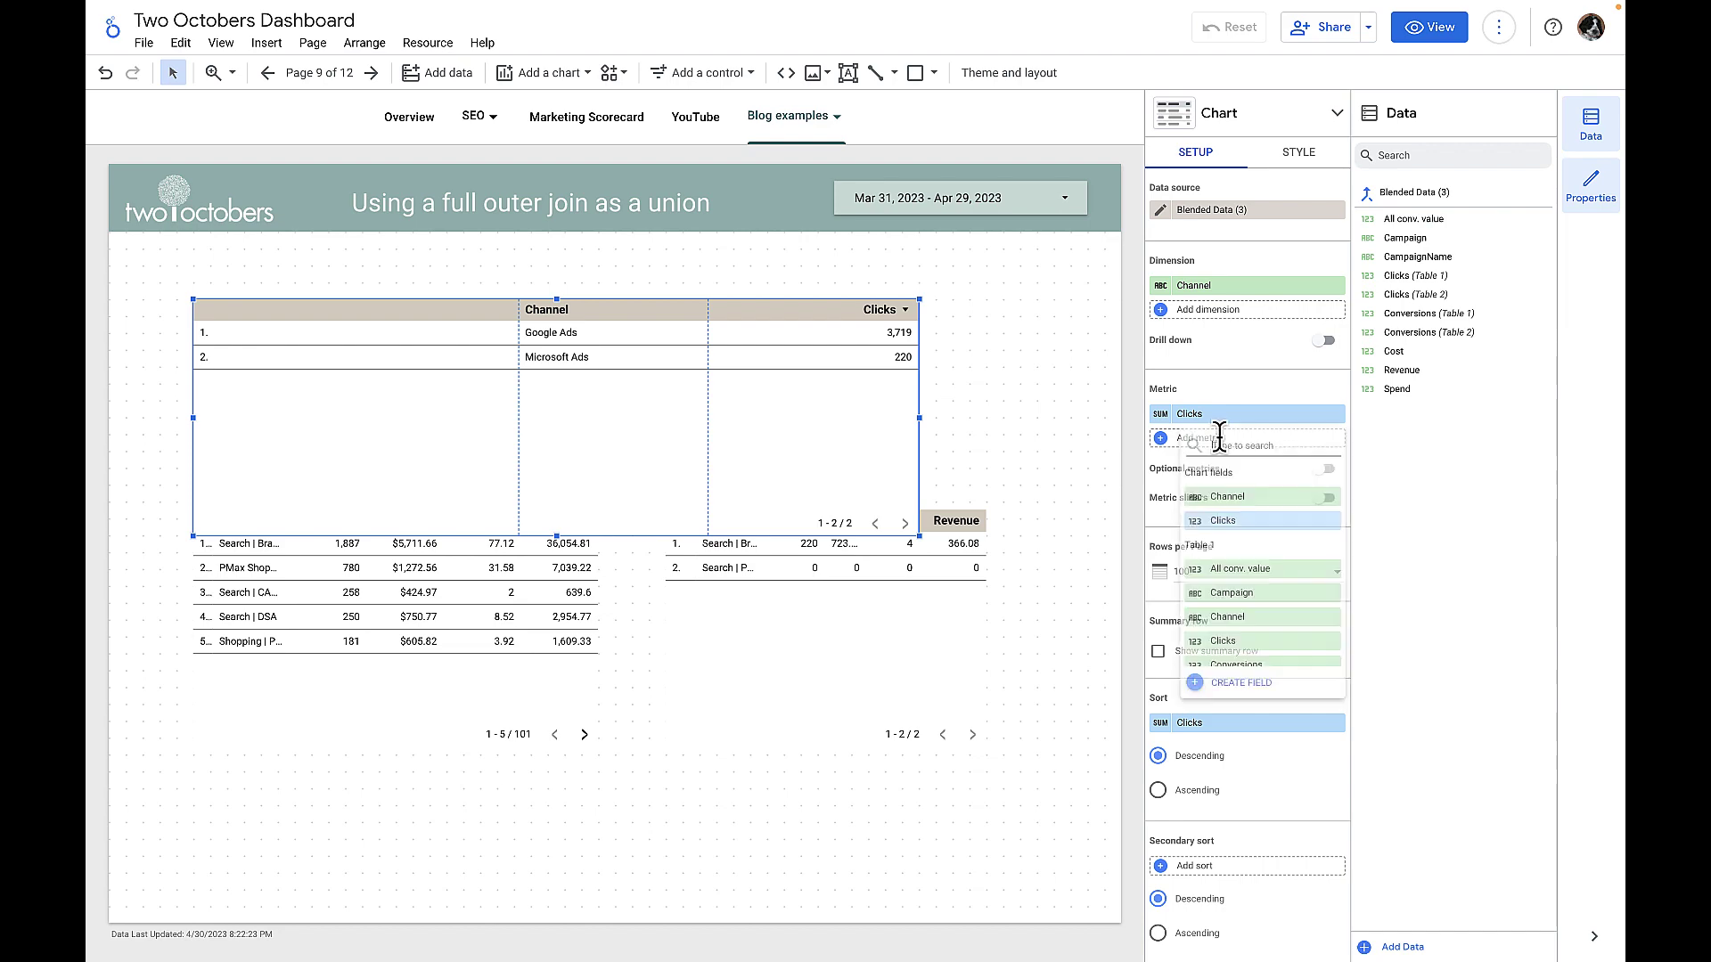
left_click(1241, 682)
left_click(1092, 485)
type("Cost")
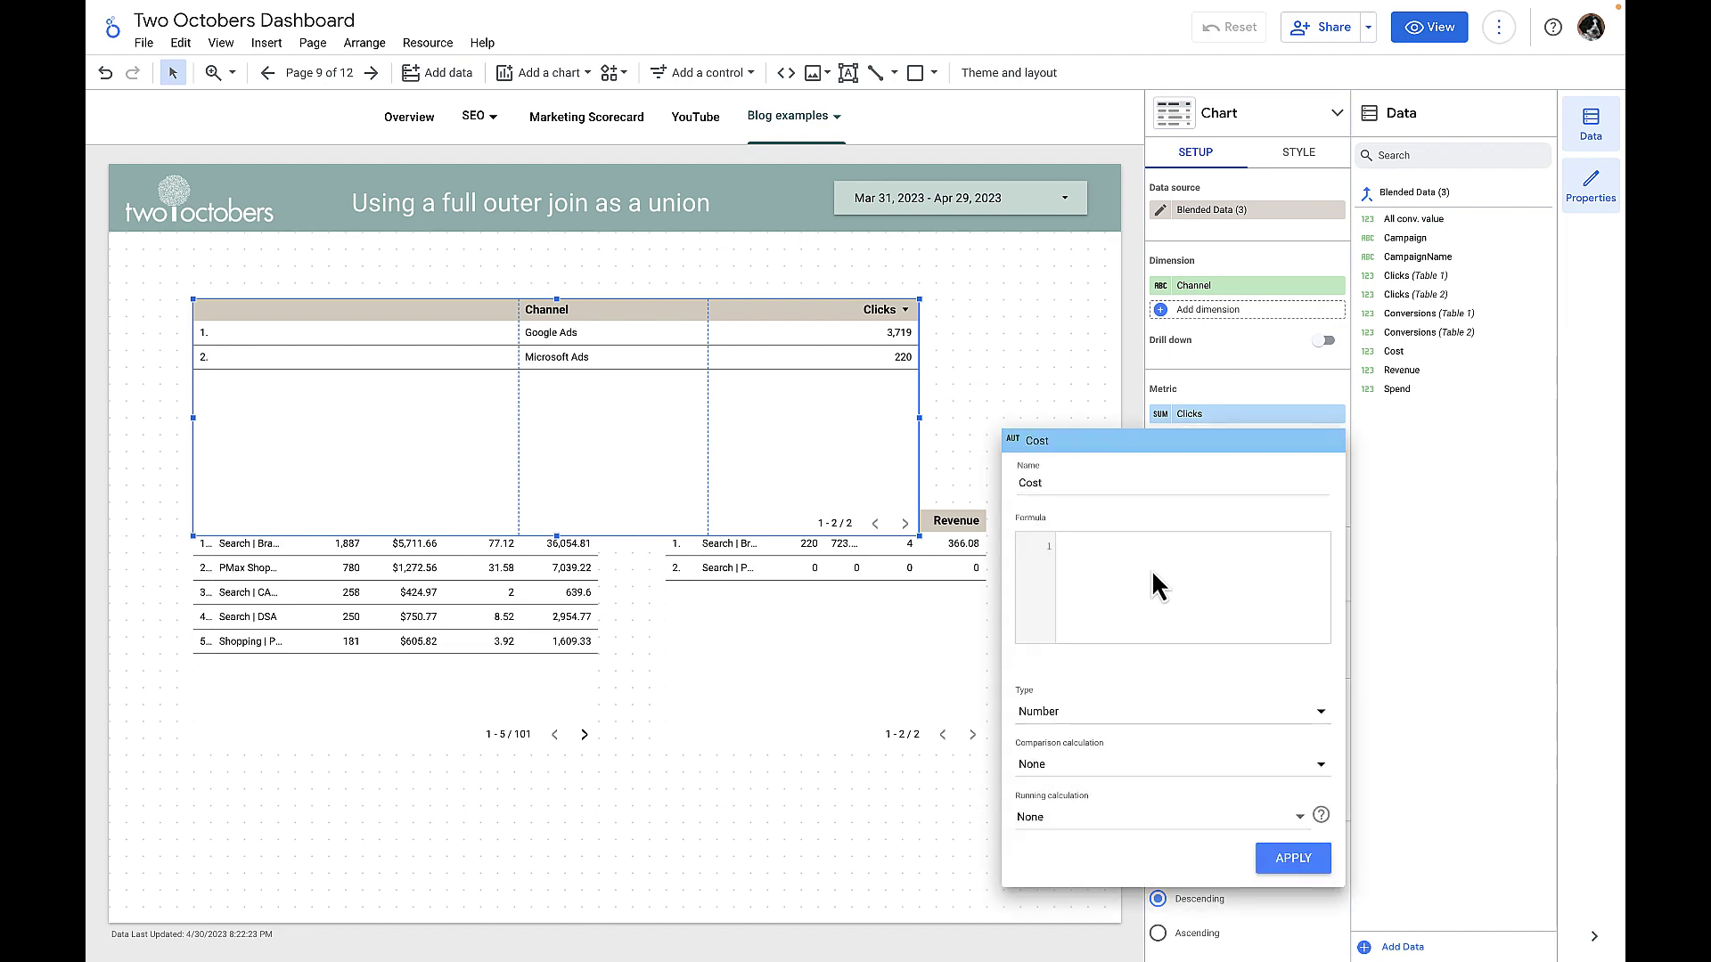
left_click(1153, 580)
type("COALESCE(Cost, Spend)")
left_click(1293, 858)
Add a Conversions metric that coalesces the two tables' Conversions fields
left_click(1213, 462)
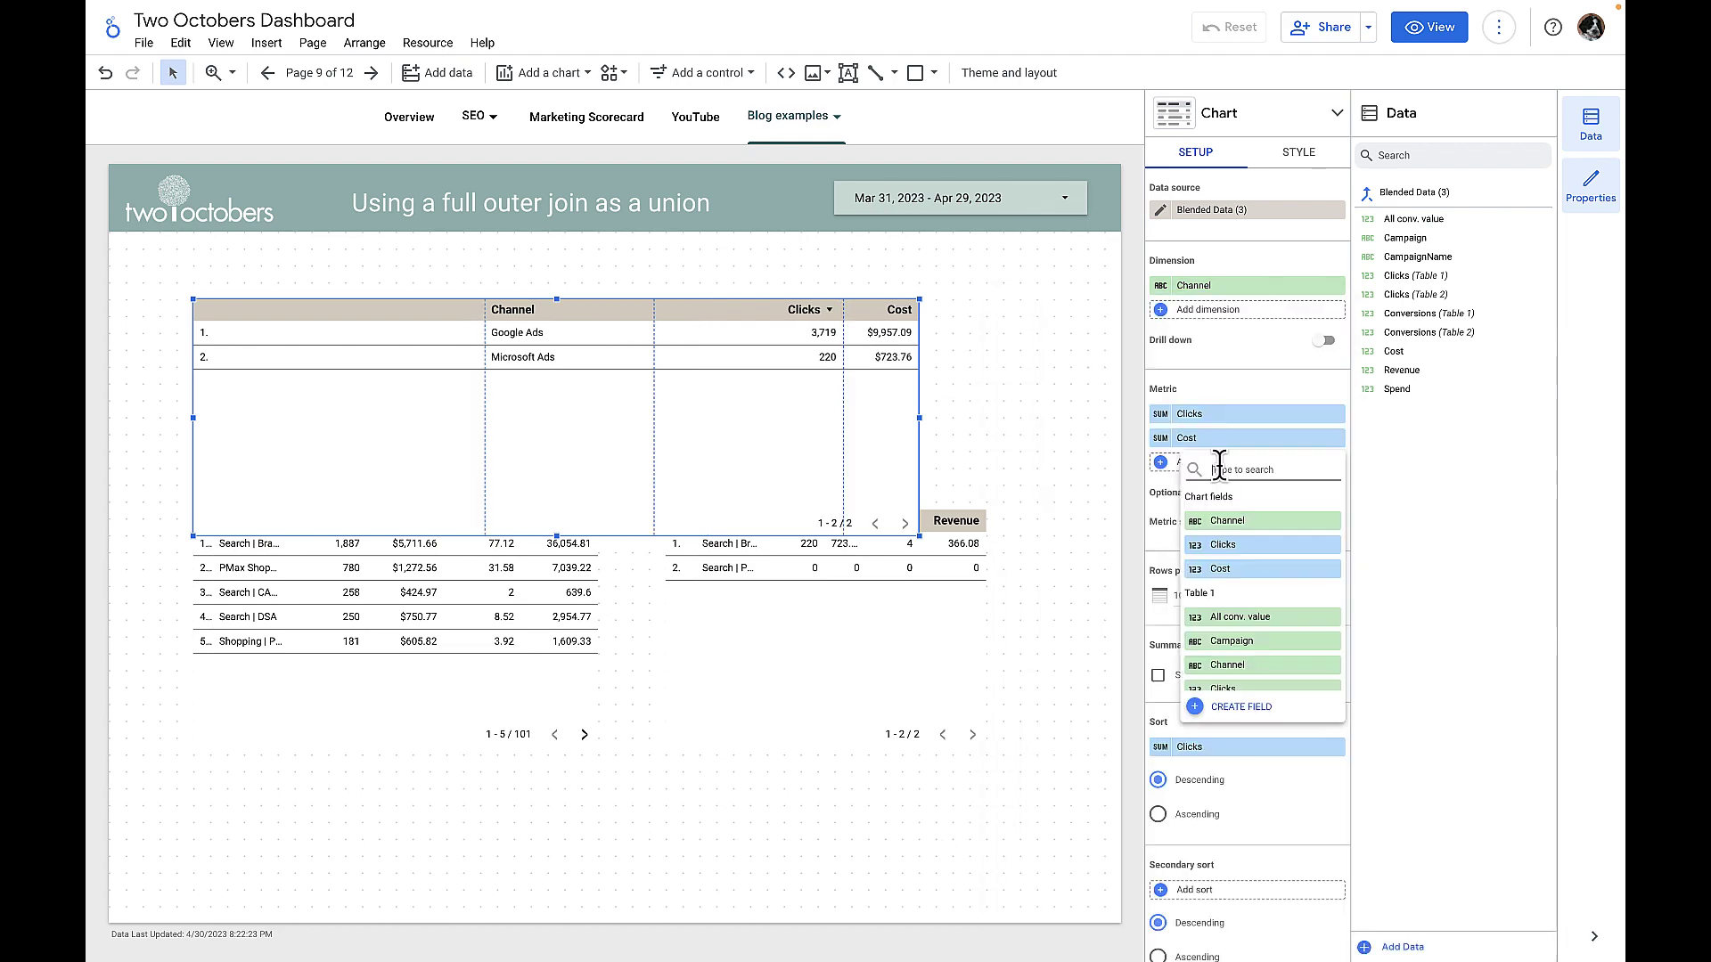
left_click(1242, 707)
left_click(1092, 509)
type("Conversions")
left_click(1156, 588)
type("COALESCE(Con")
left_click(1182, 730)
left_click(1293, 882)
Add a Revenue metric with a COALESCE formula, formatted as US-dollar currency
left_click(1184, 486)
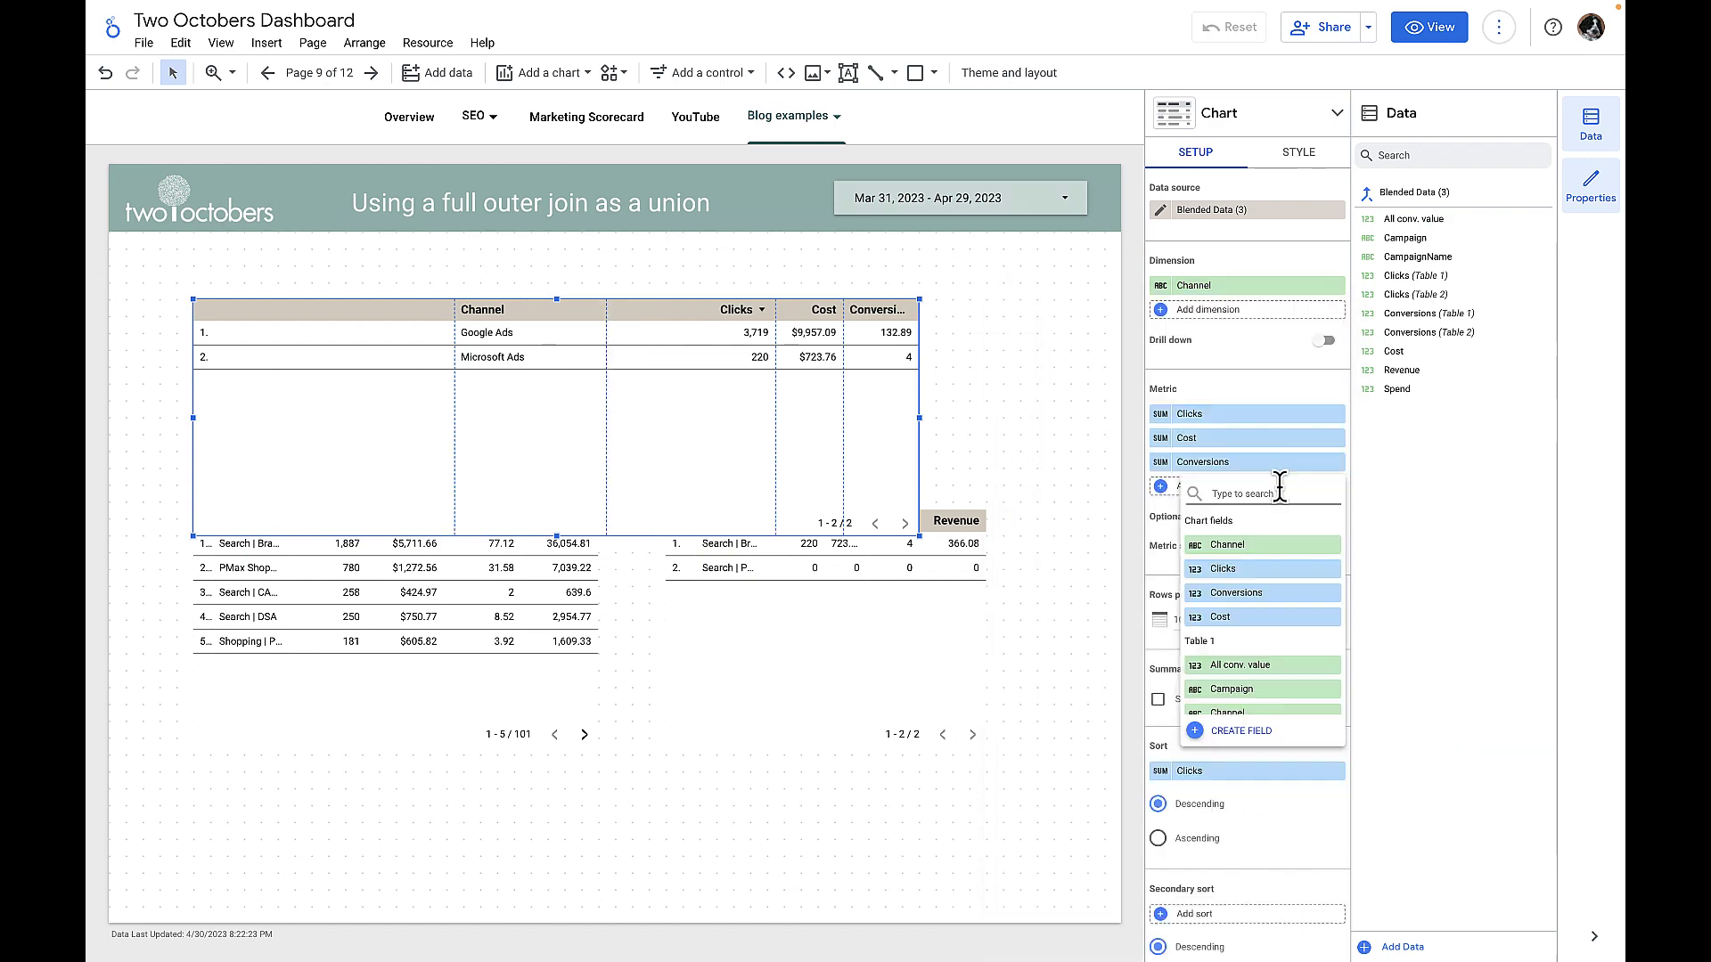
left_click(1241, 731)
left_click(1119, 531)
type("Revenue")
left_click(1157, 612)
type("COALESCE(Revenue, Spend")
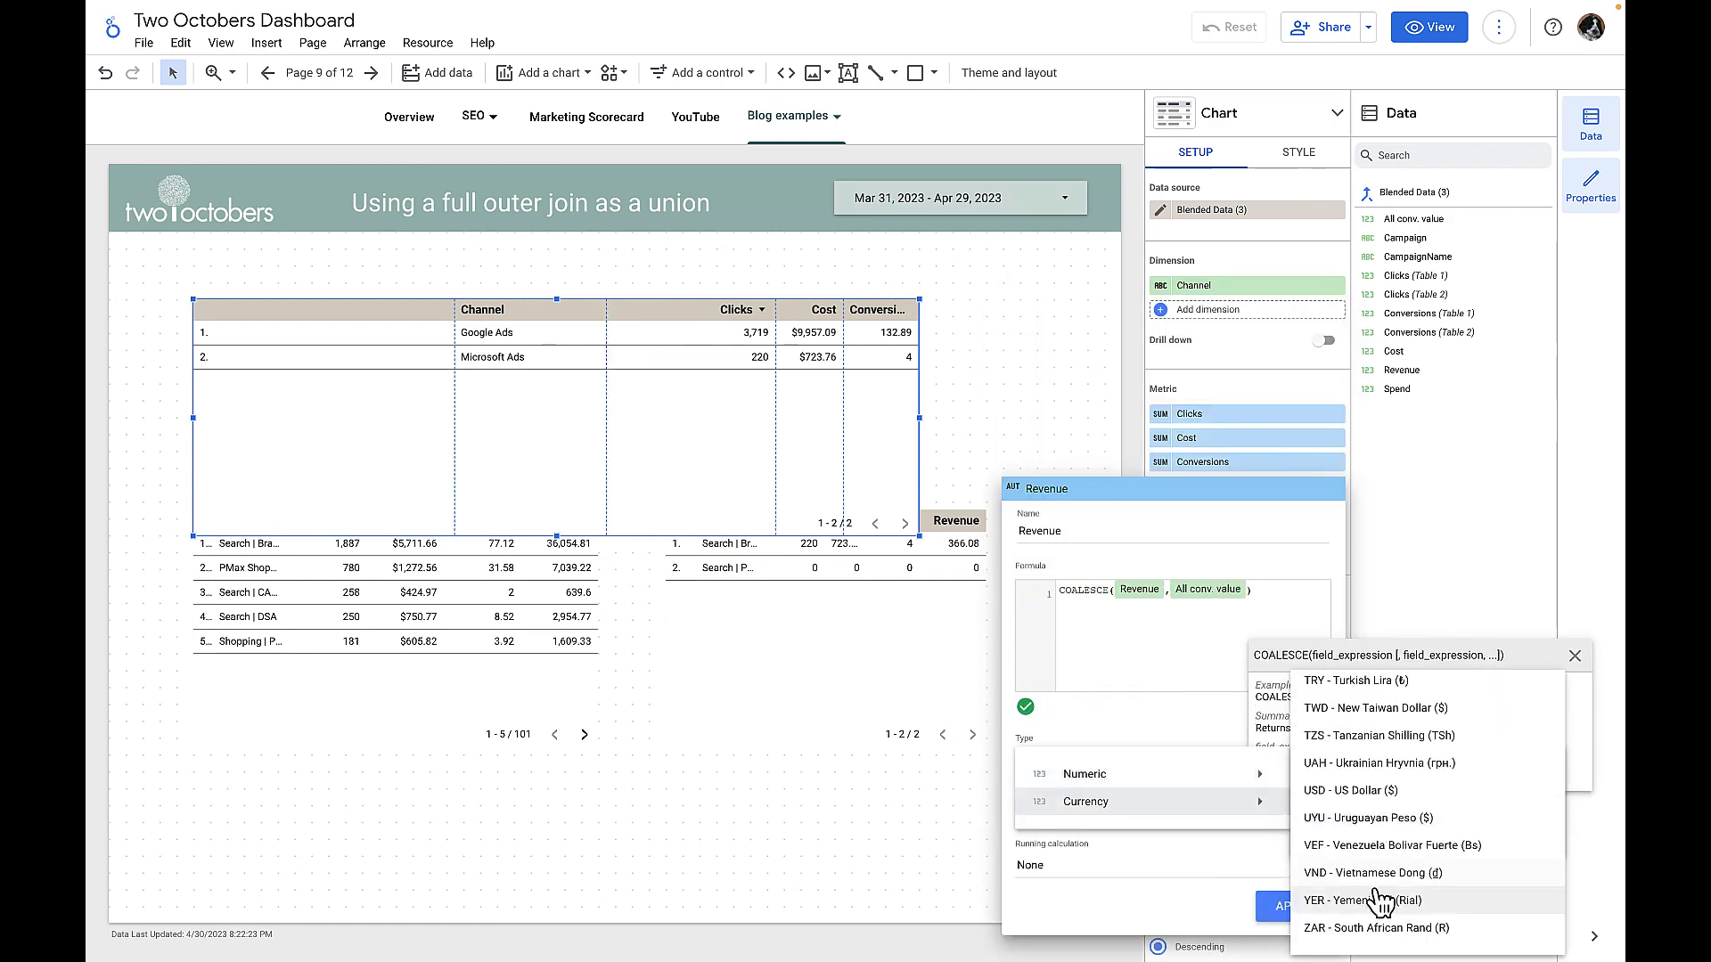
left_click(1294, 906)
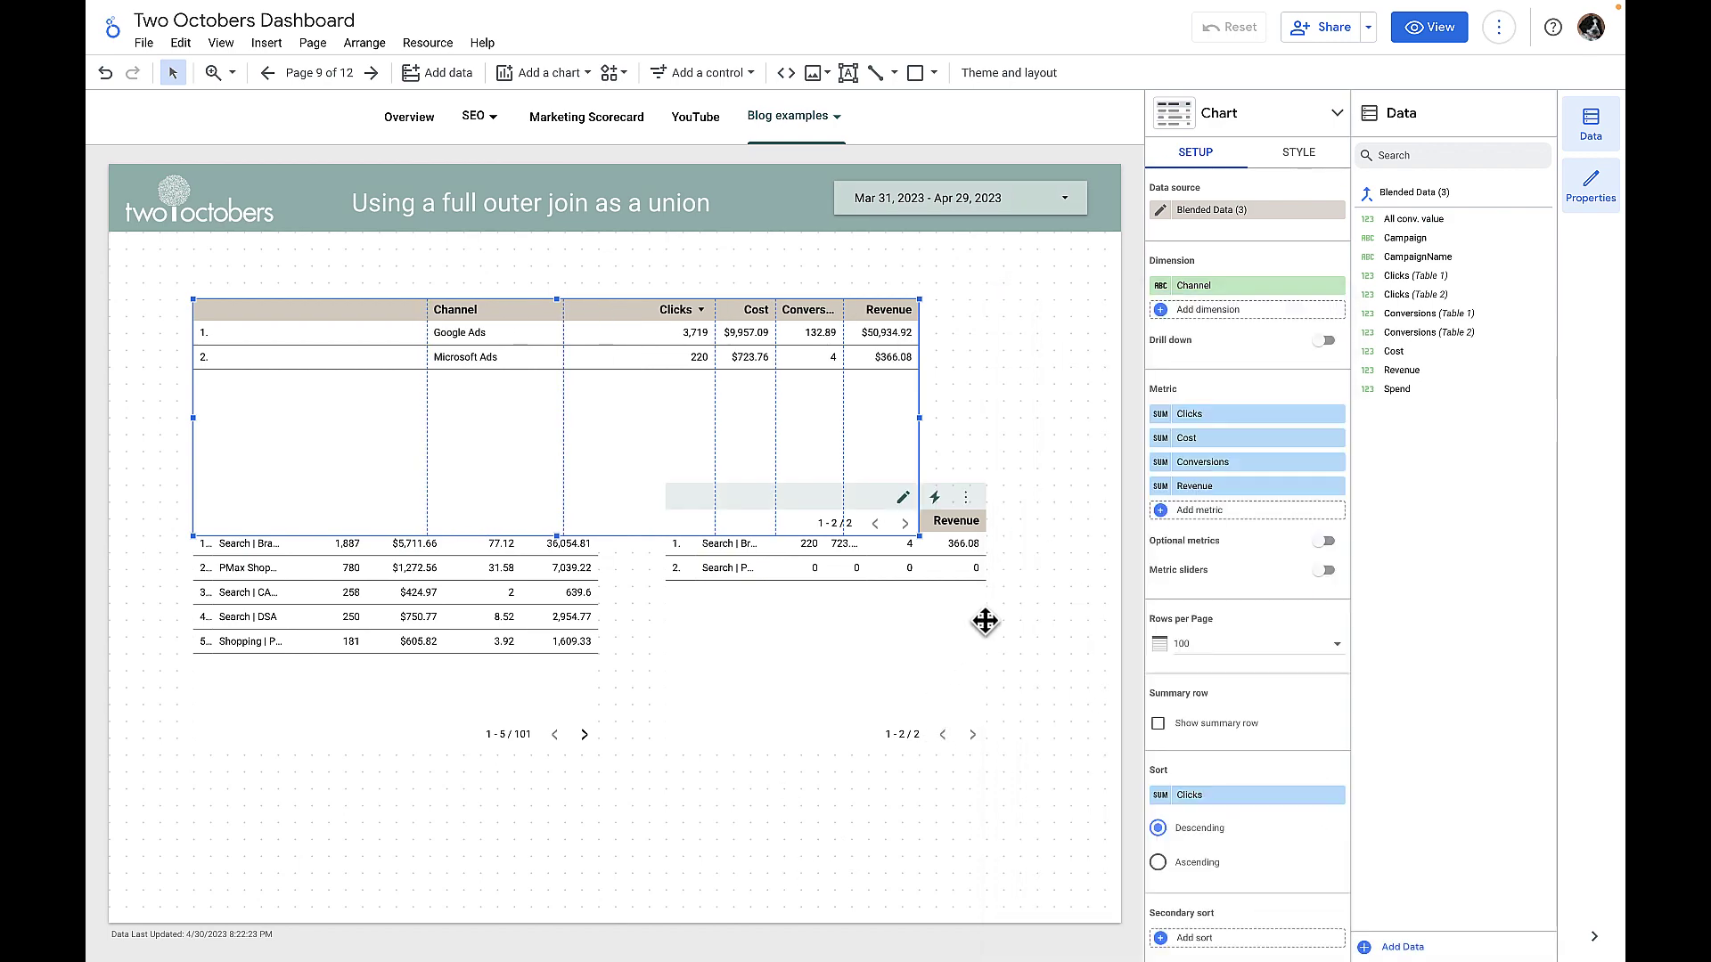
Review the Revenue field's settings, then add Campaign as a second table dimension
left_click(1162, 486)
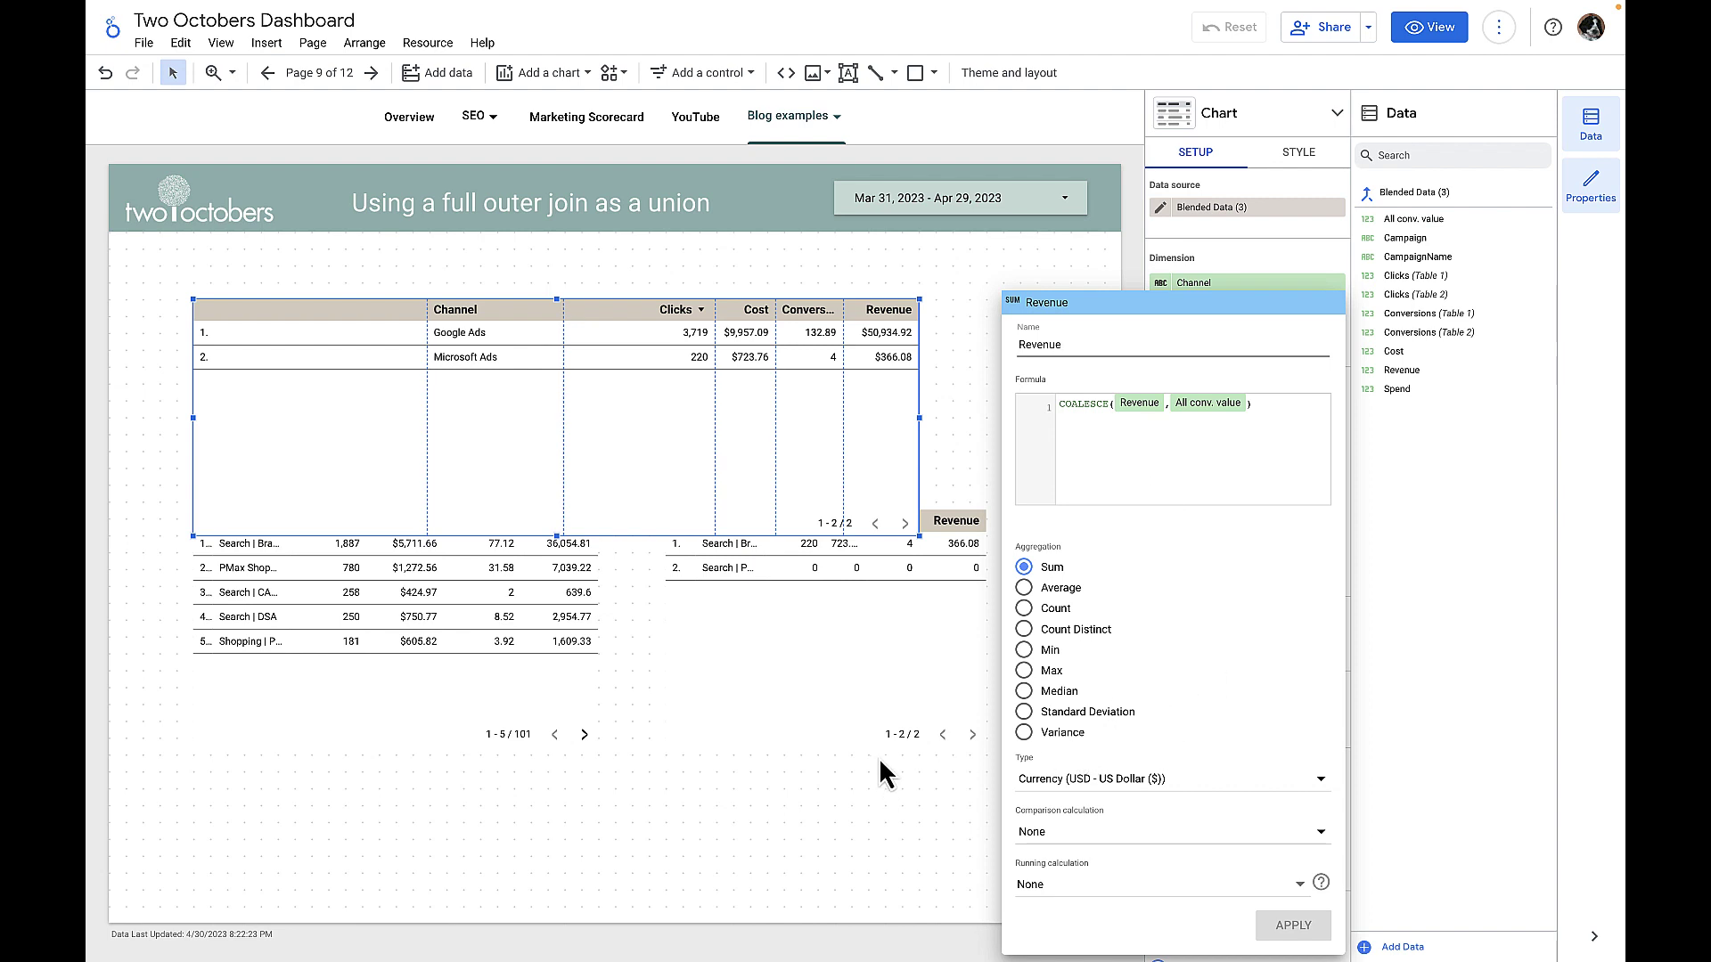
left_click(875, 823)
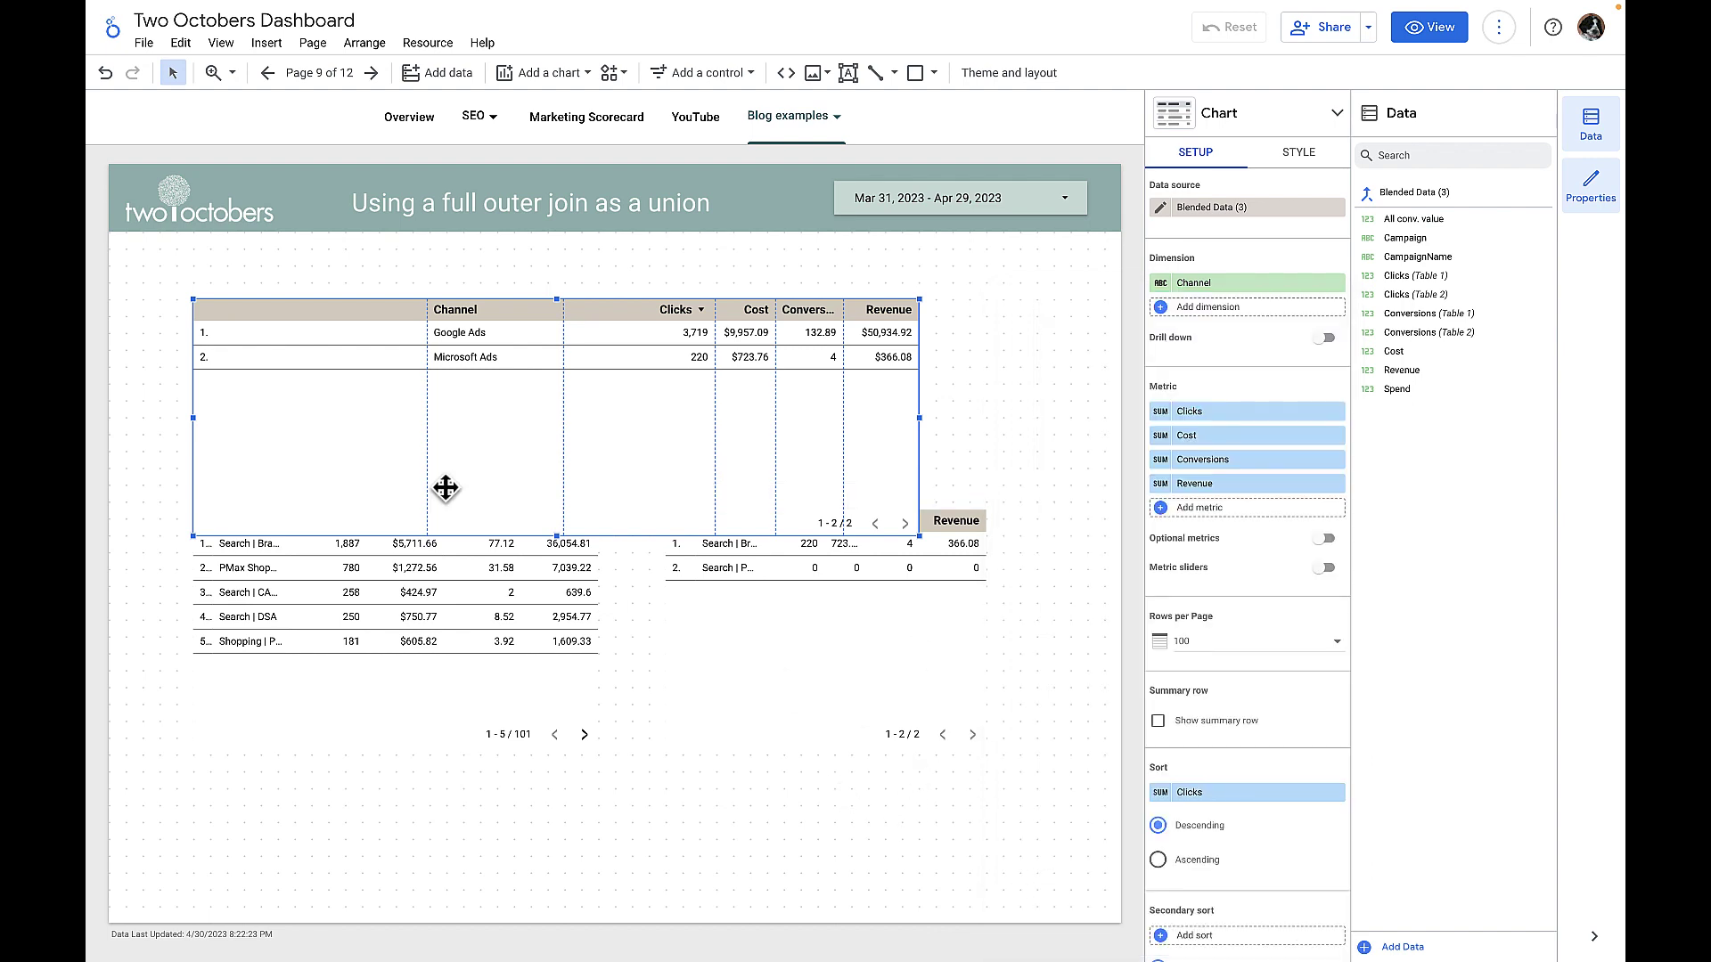
left_click(1222, 307)
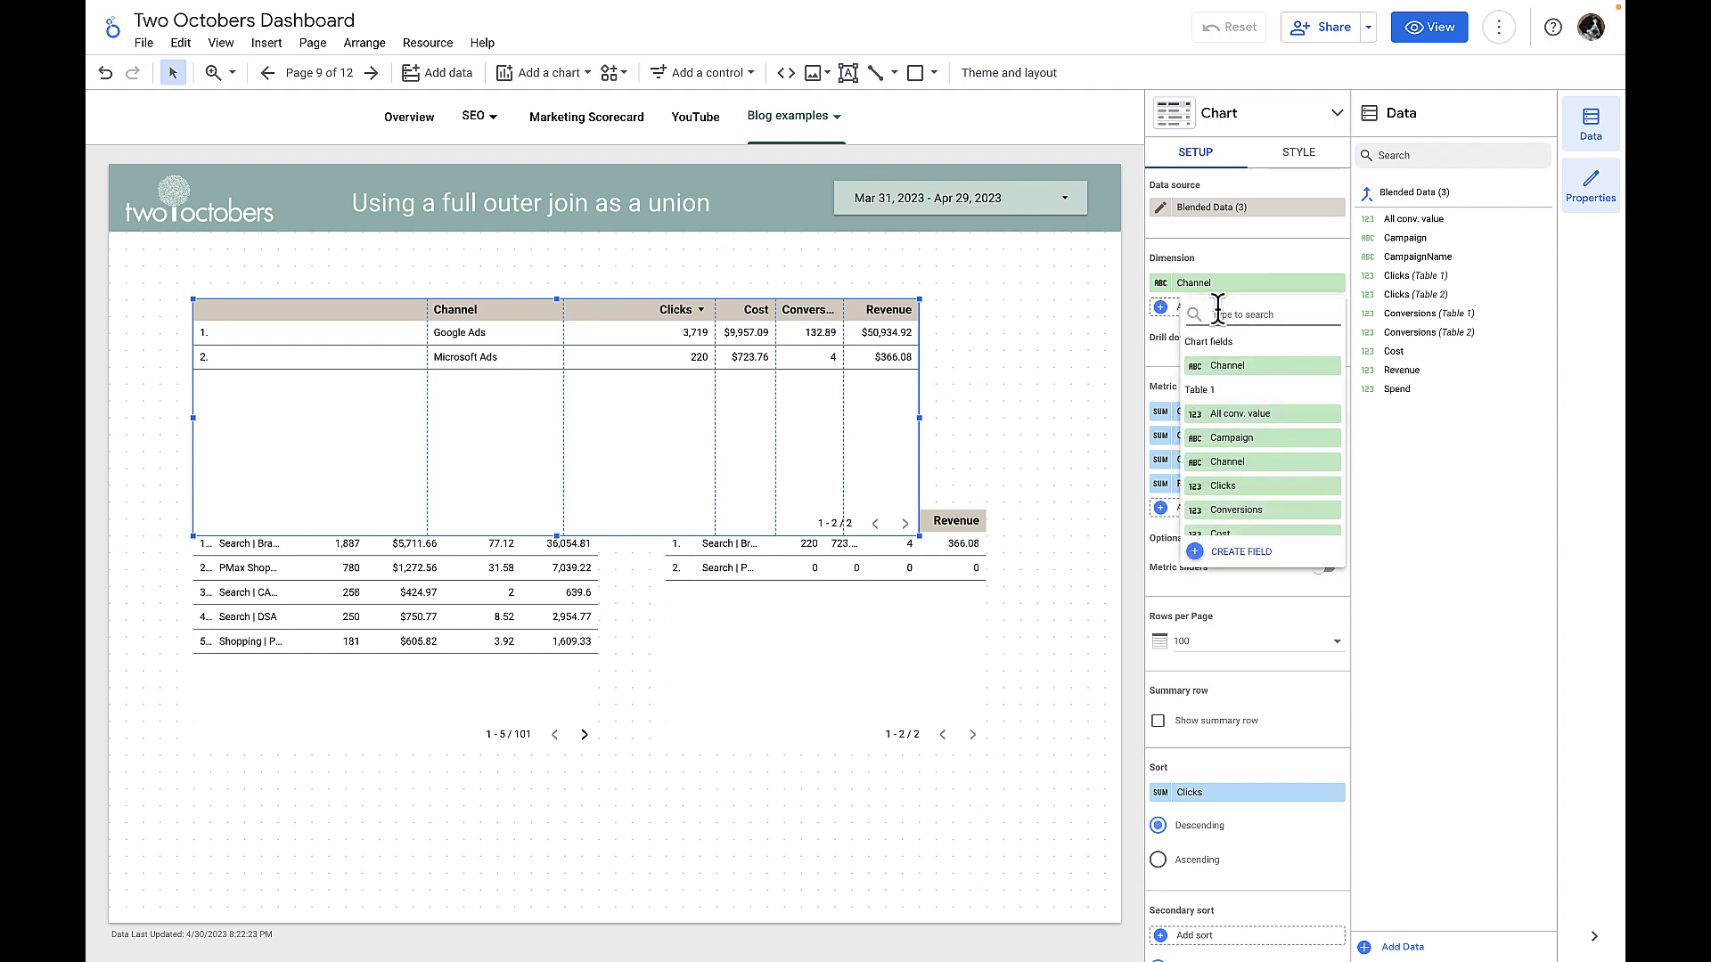
left_click(1246, 440)
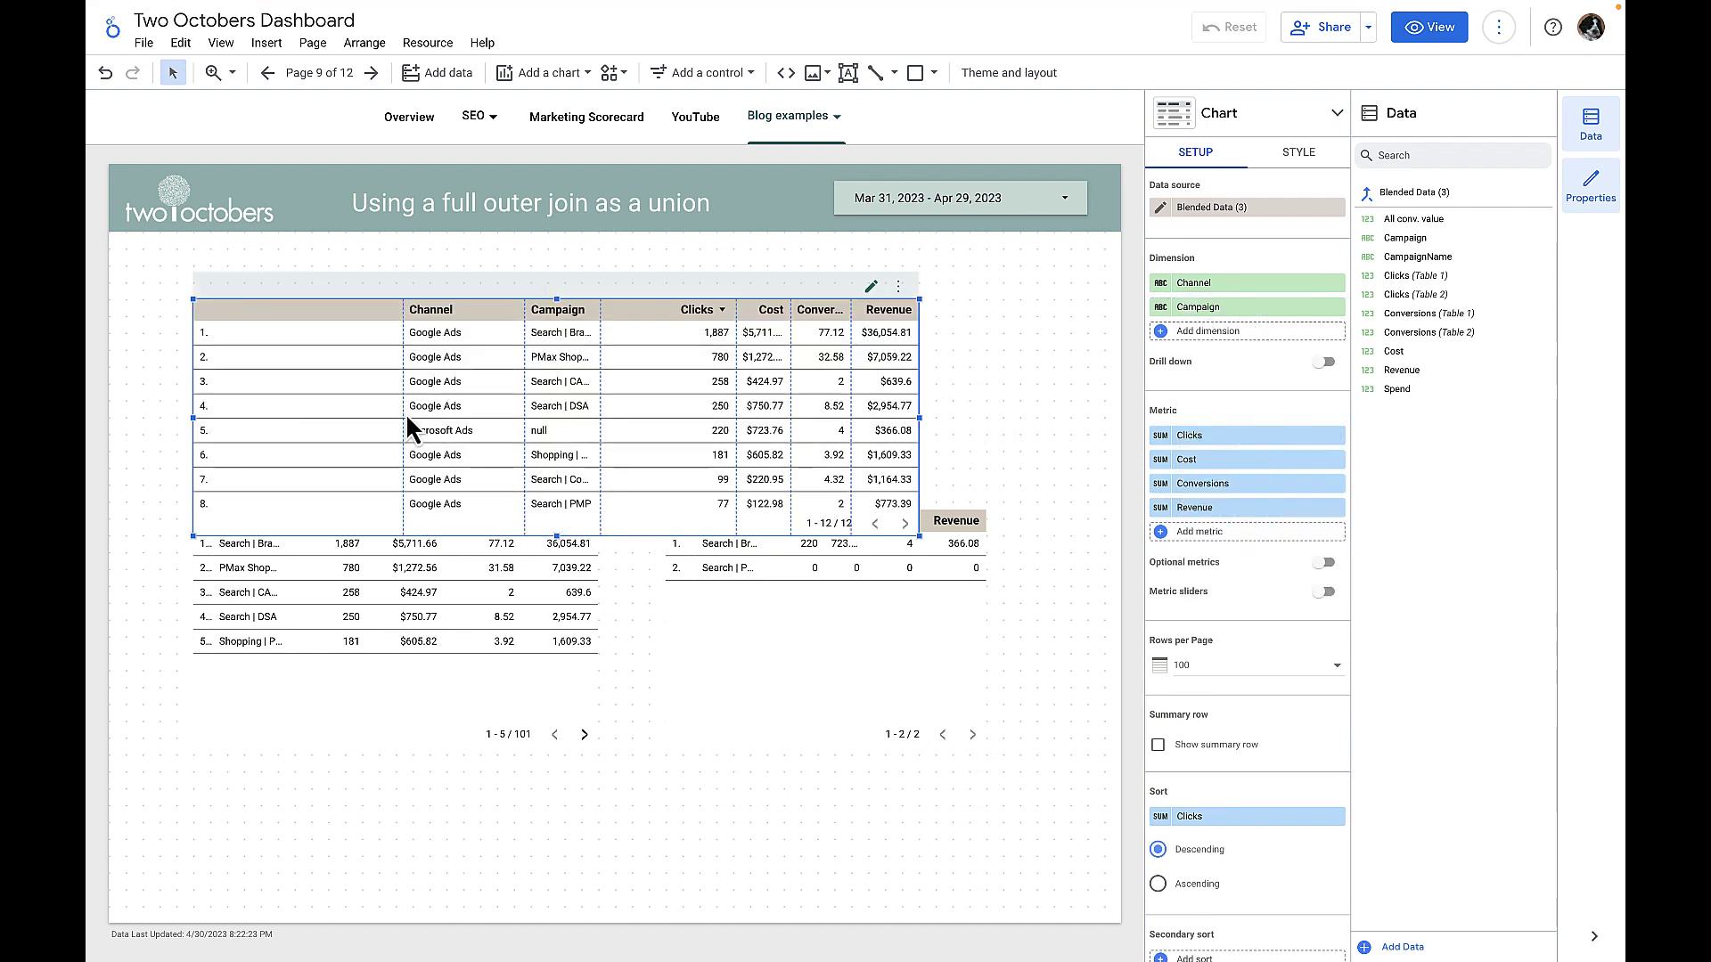
Resize the table columns so Campaign names and Conversions display in full
left_click_drag(403, 411, 247, 416)
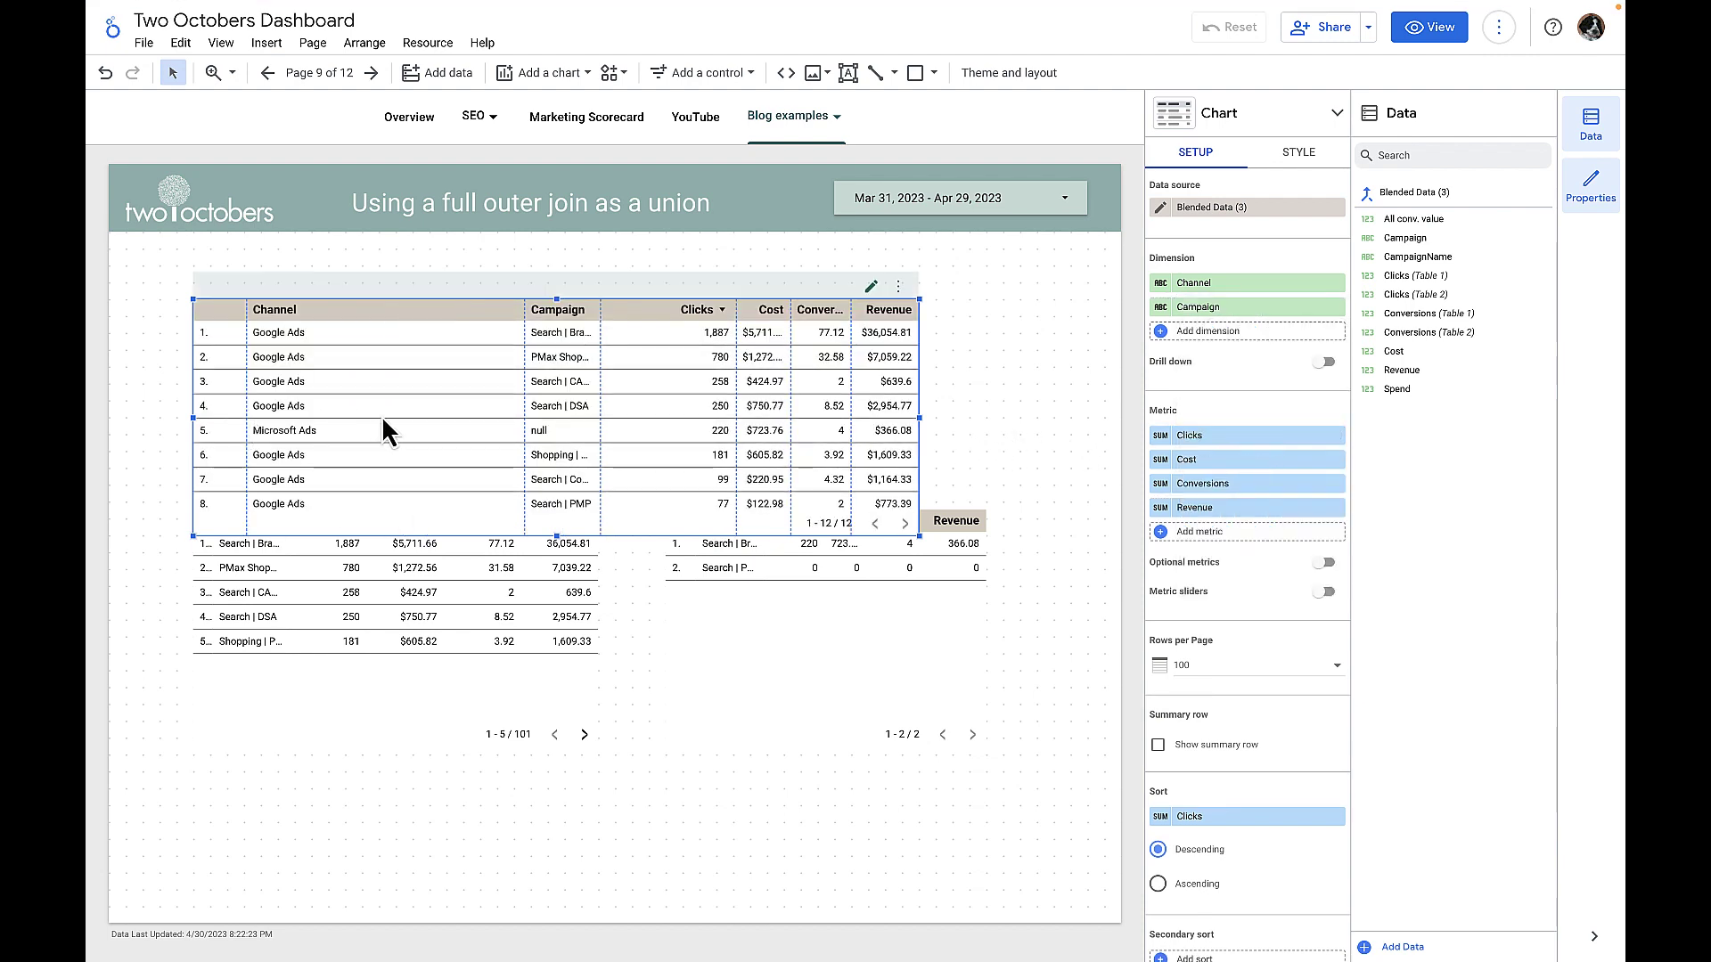
left_click_drag(525, 407, 354, 408)
left_click_drag(600, 406, 529, 403)
left_click_drag(737, 407, 650, 393)
left_click_drag(790, 407, 735, 406)
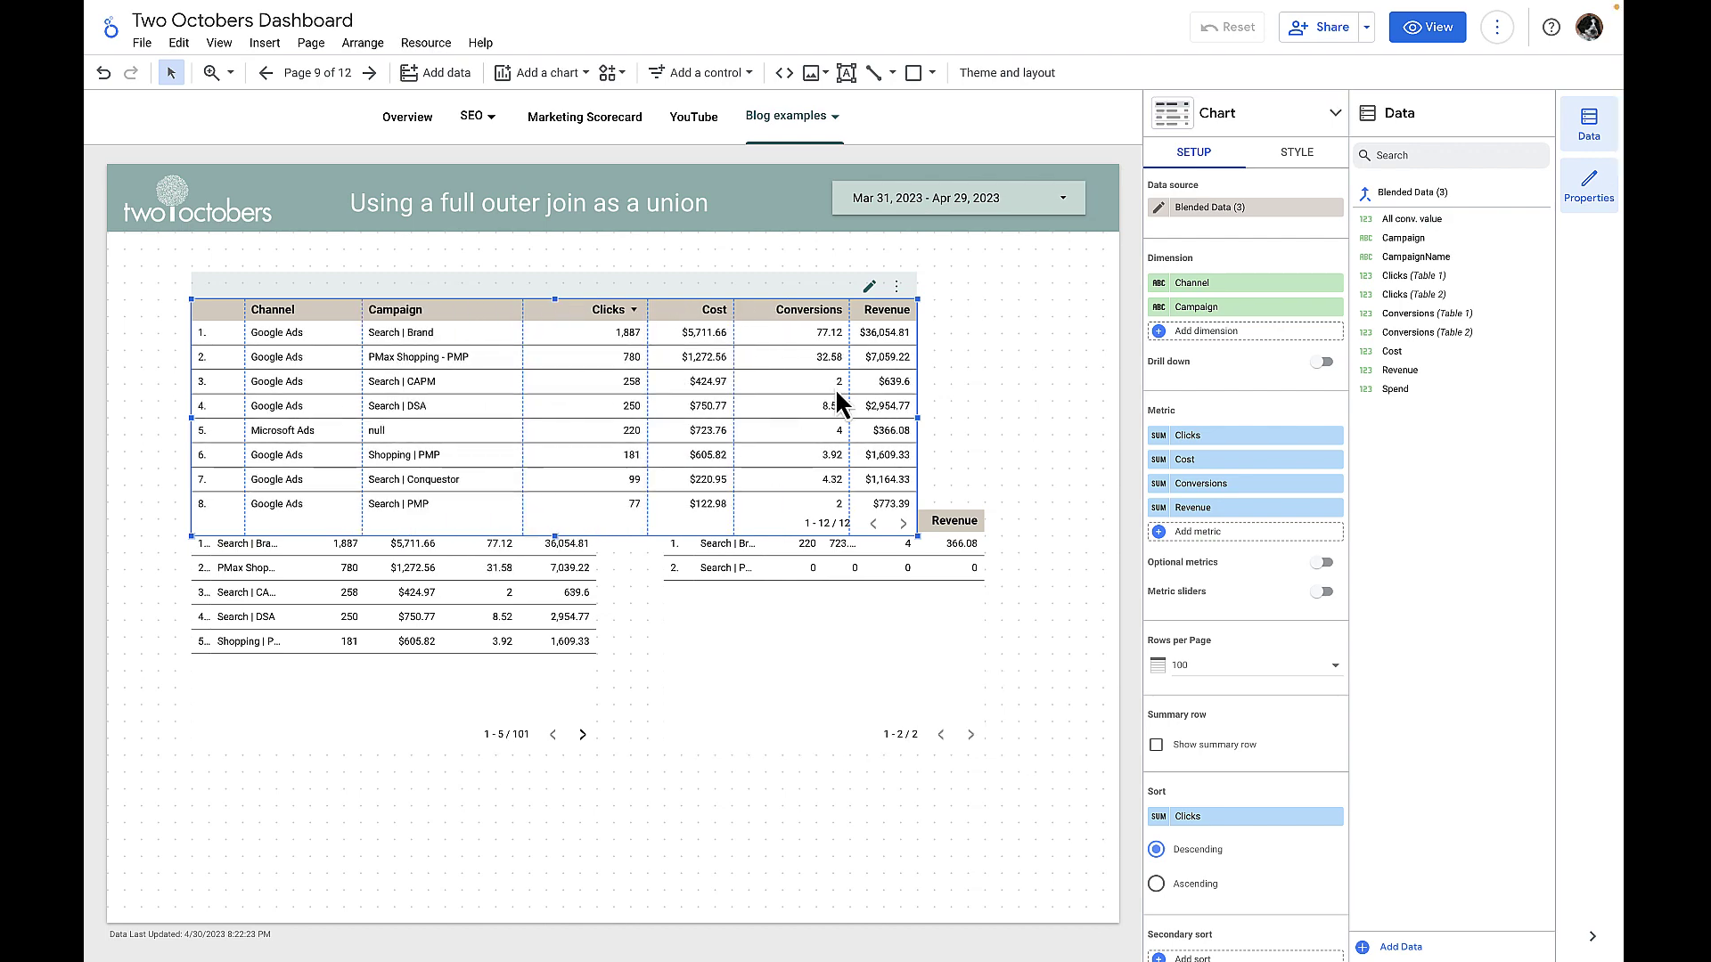
left_click_drag(851, 412, 984, 418)
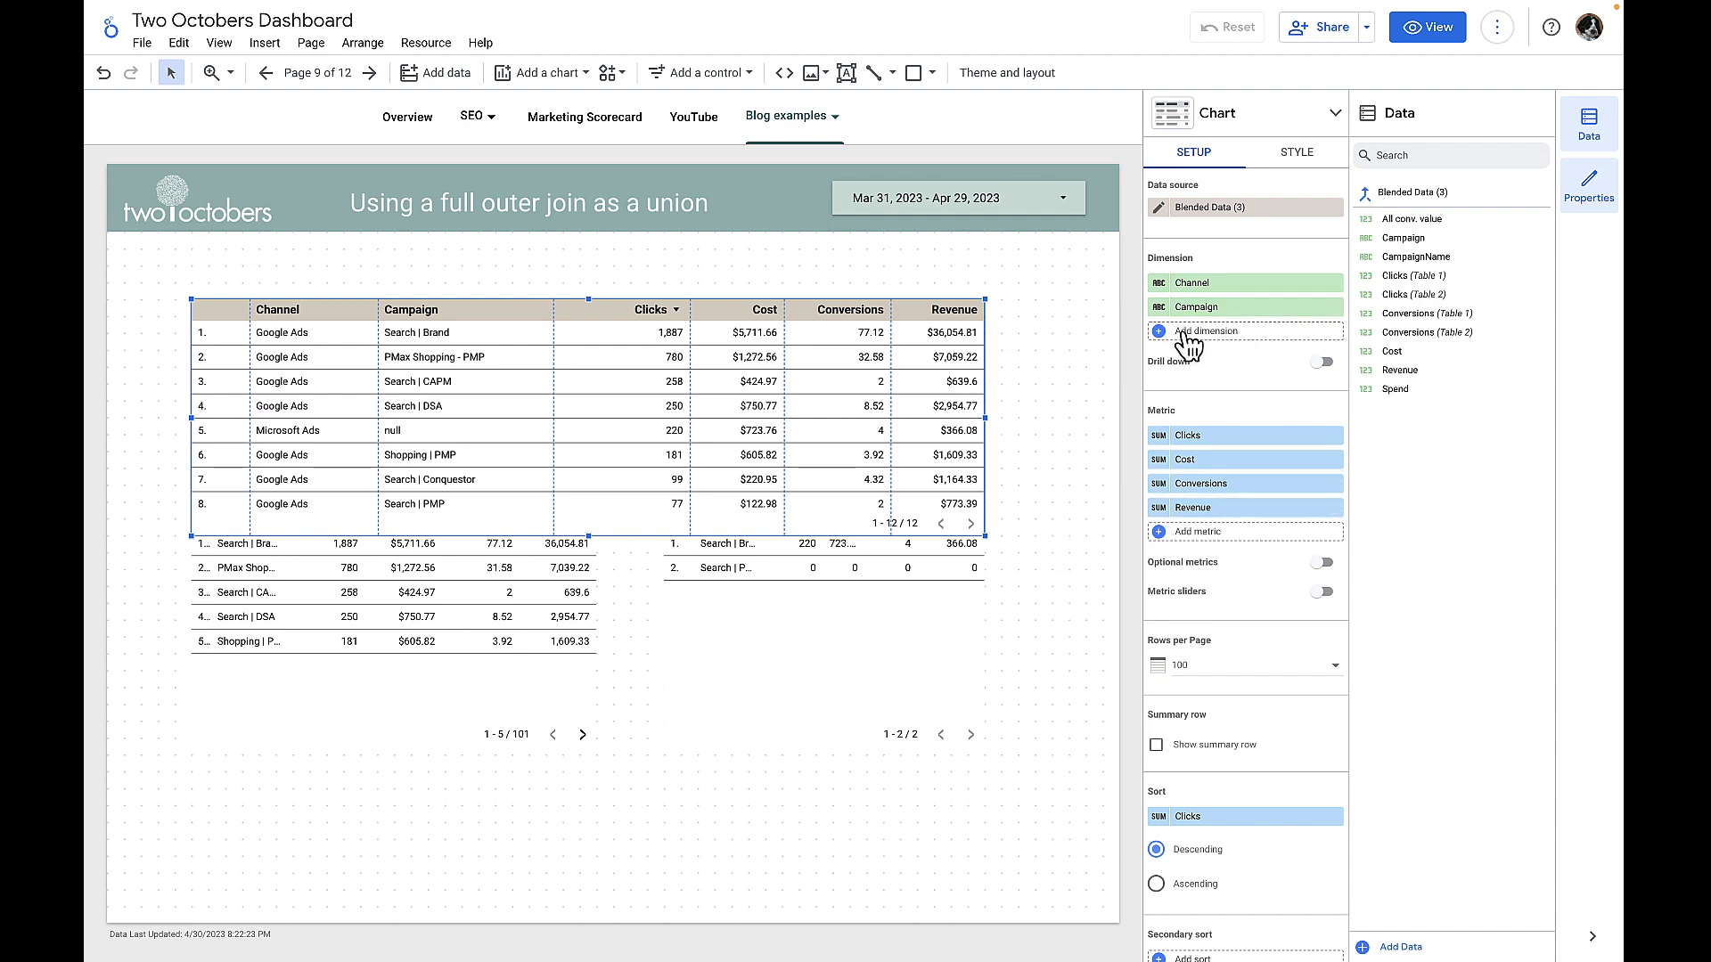
mouse_move(1162, 314)
Replace the Campaign dimension with a new 'Campaign' field = COALESCE(Campaign, CampaignName)
left_click(1336, 307)
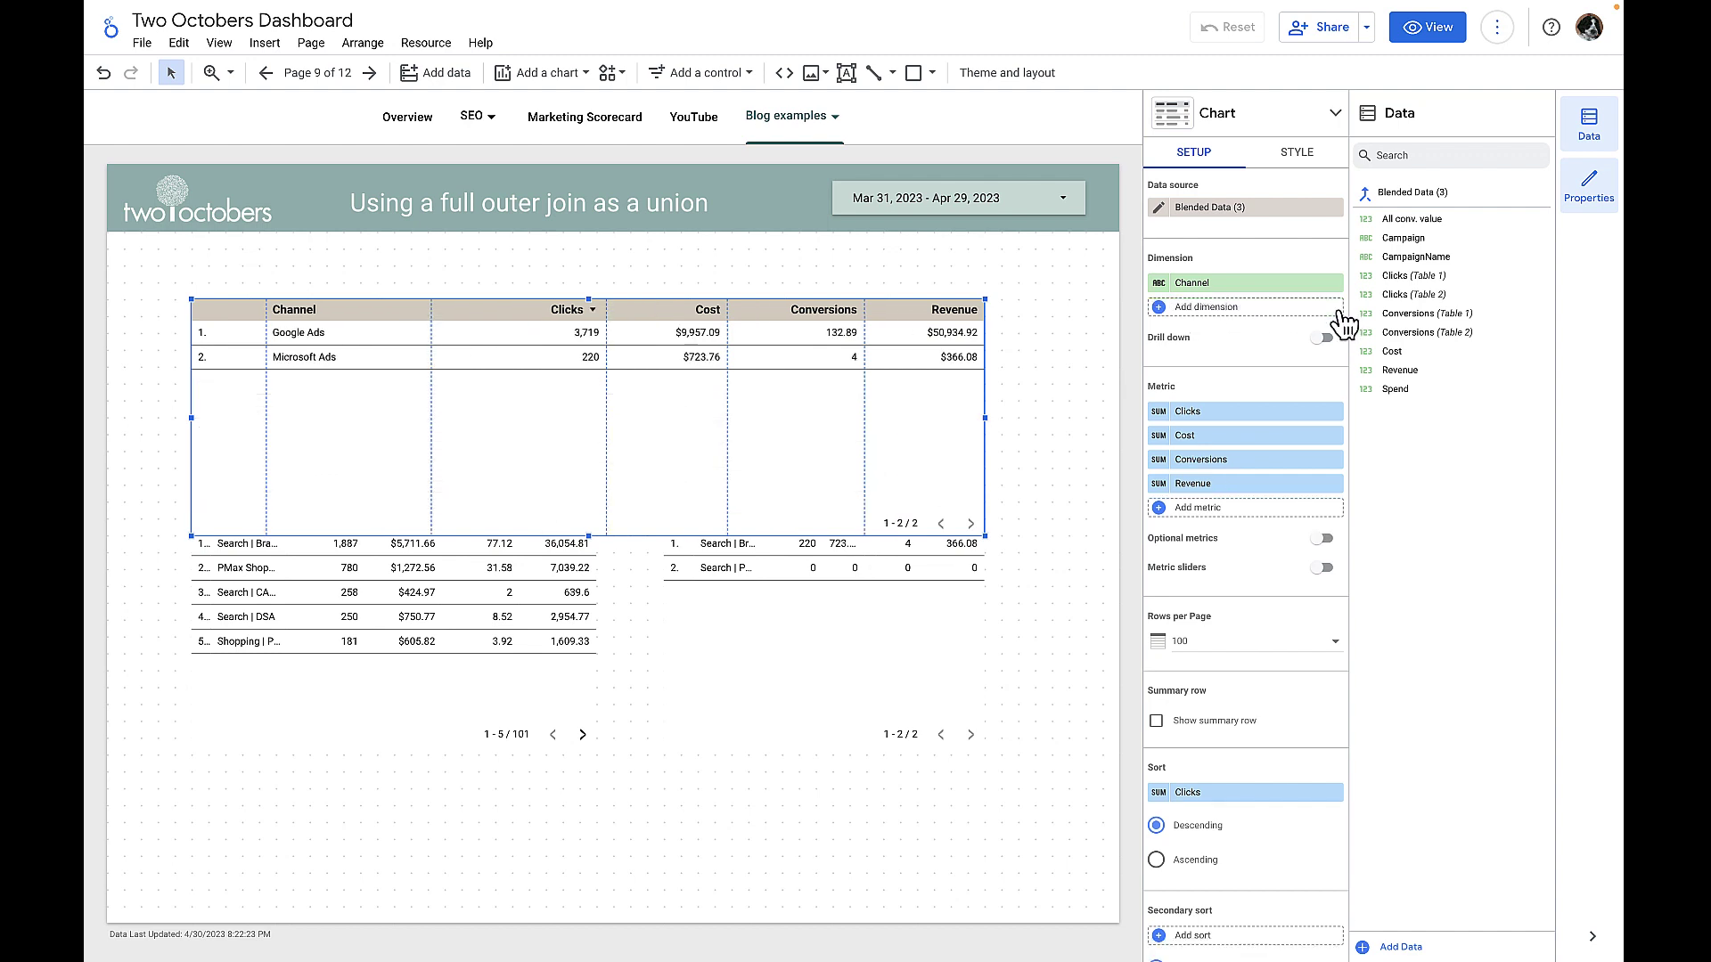
left_click(1225, 314)
left_click(1252, 570)
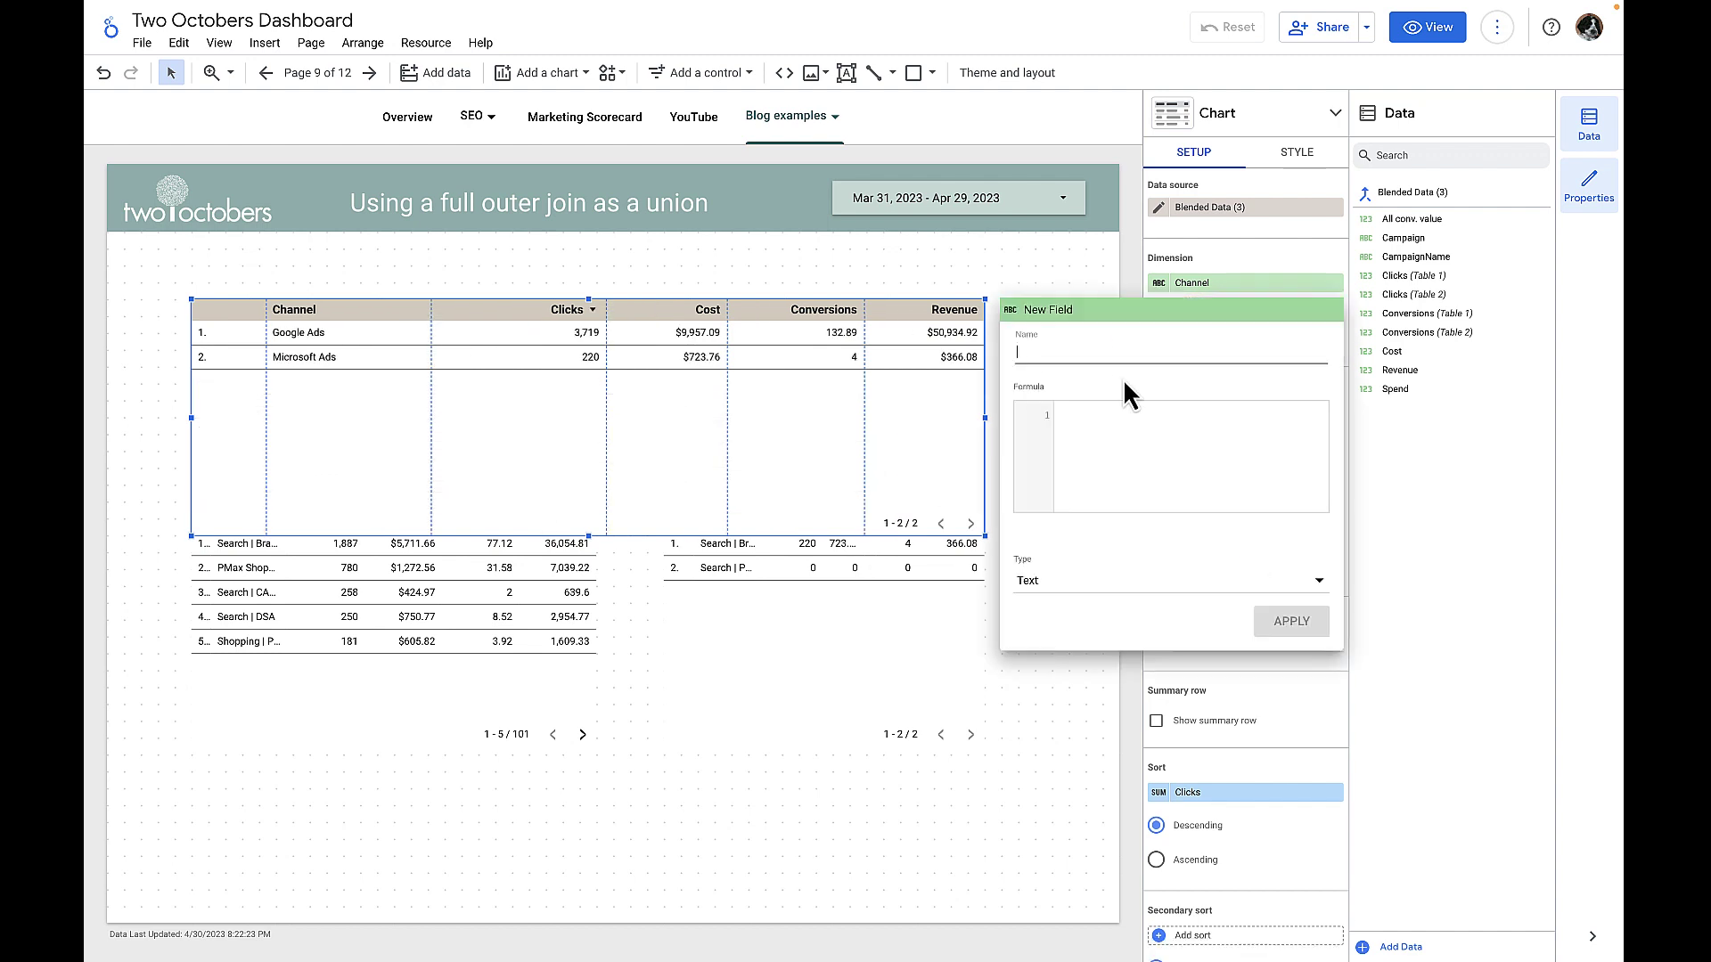
type("Campaign")
left_click(1143, 450)
type("COALESCE(CA")
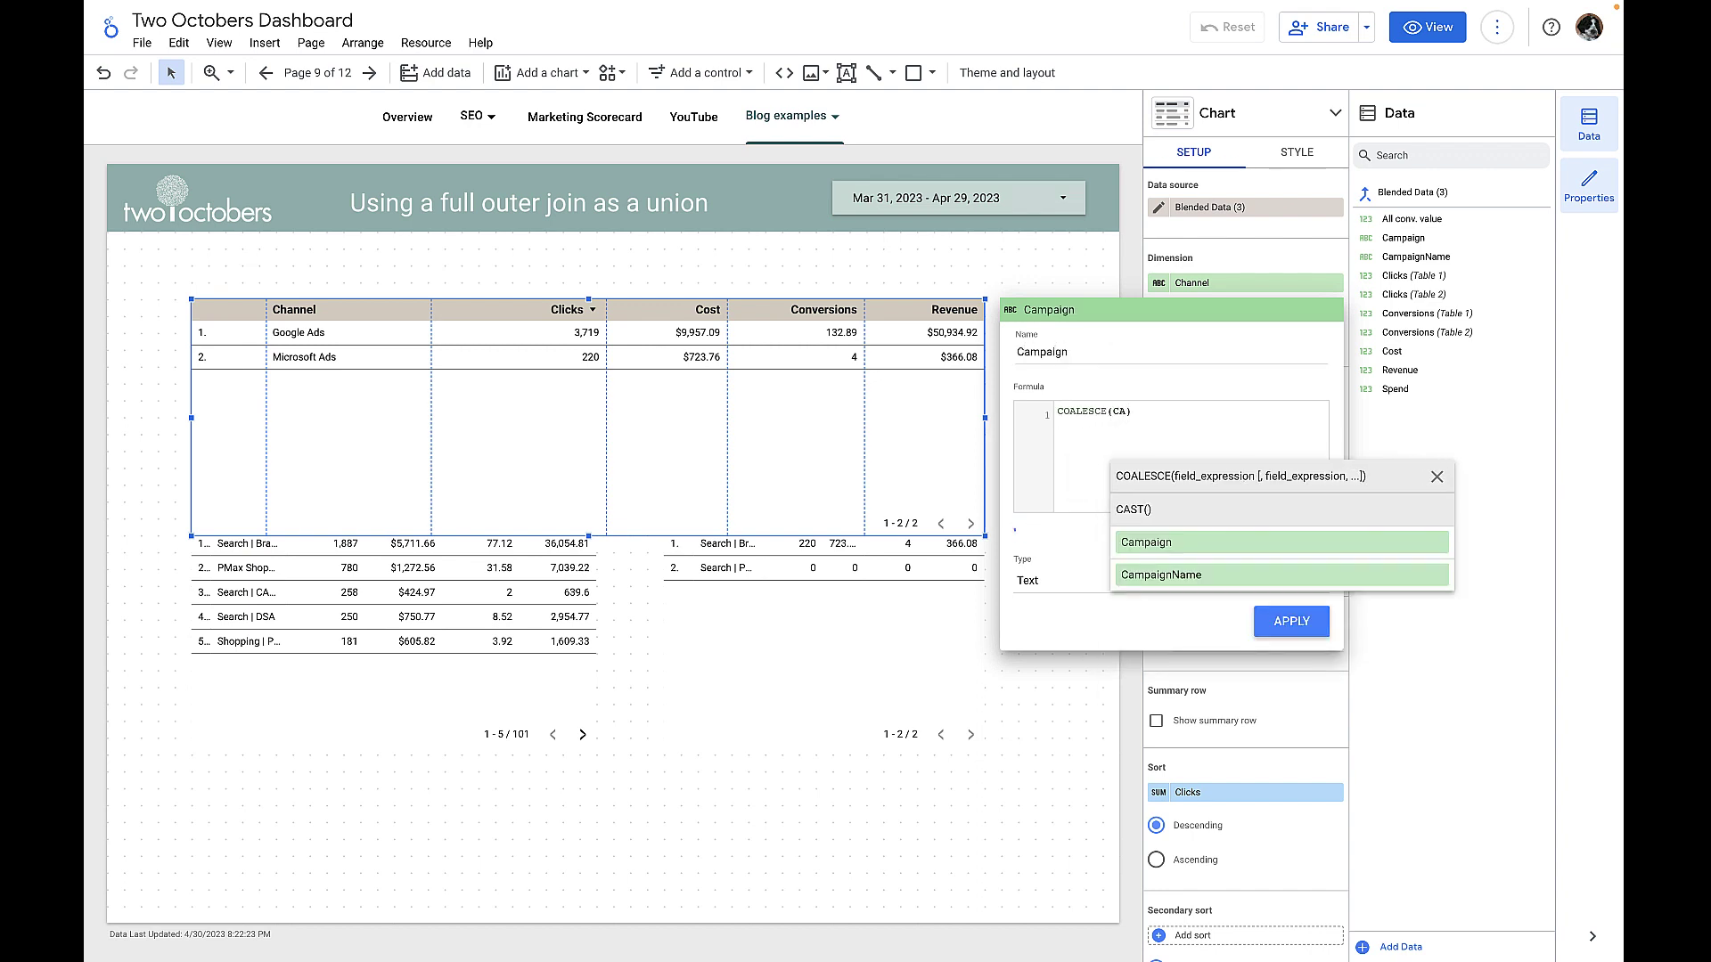
left_click(1146, 542)
type(",CA")
left_click(1195, 513)
left_click(1294, 623)
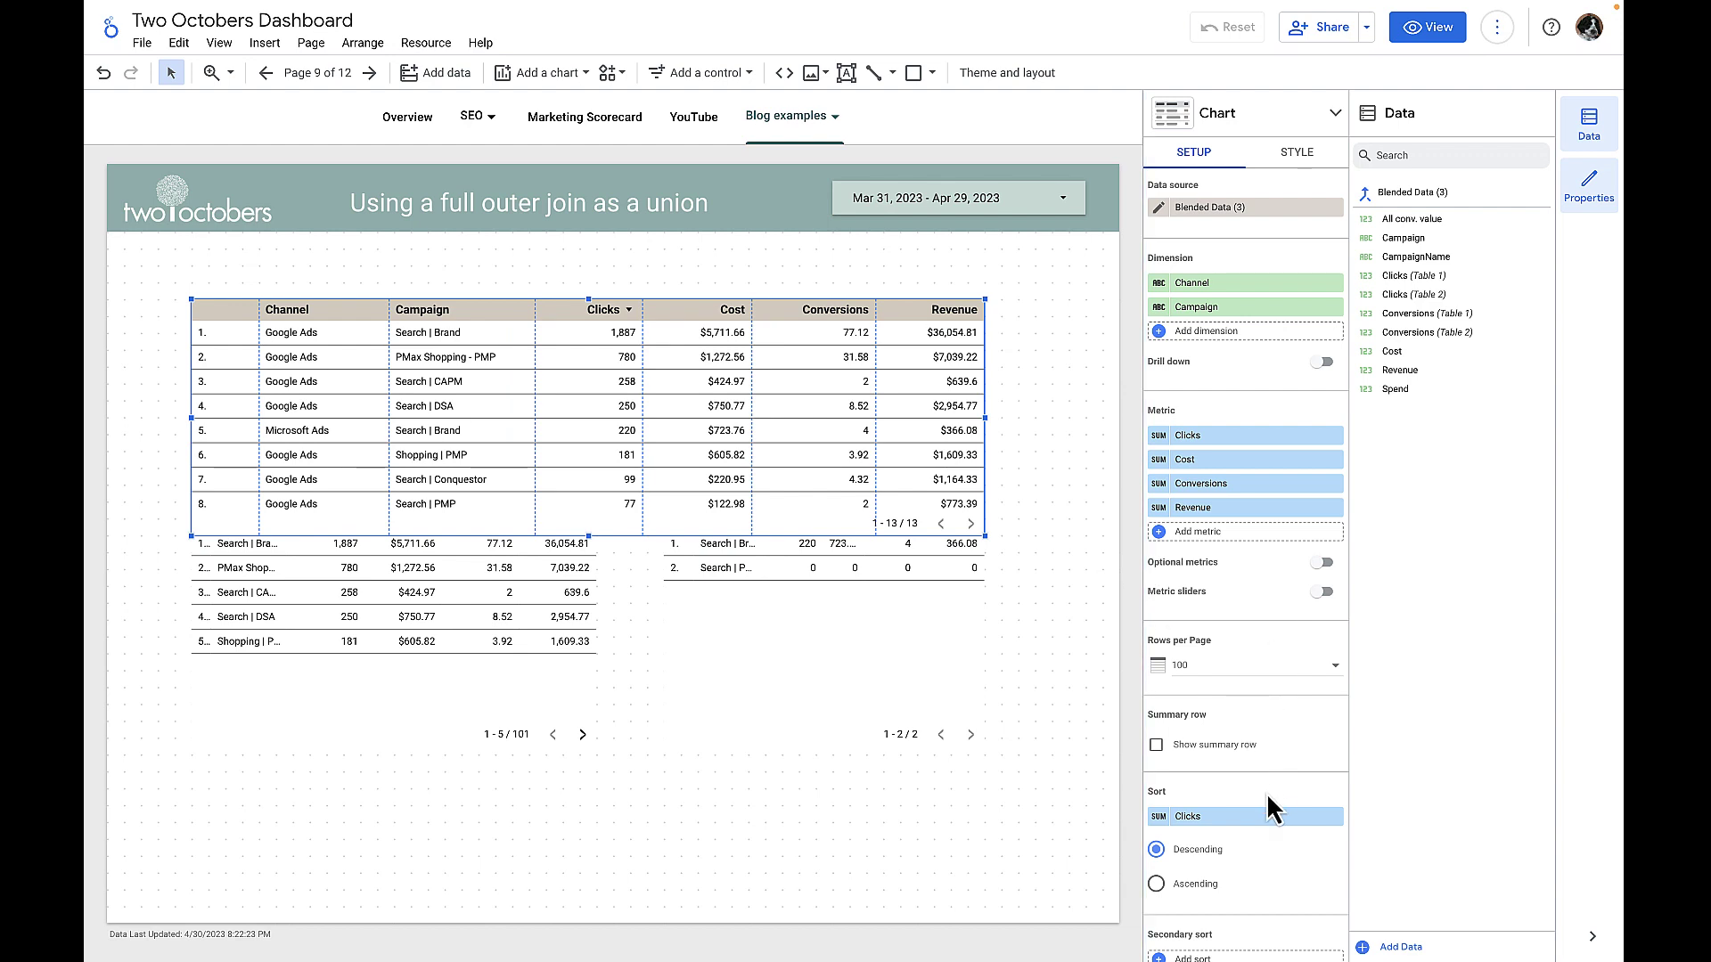
Set the table to 5 rows per page and shorten it so the titles below show
scroll(1269, 805, "down", 1)
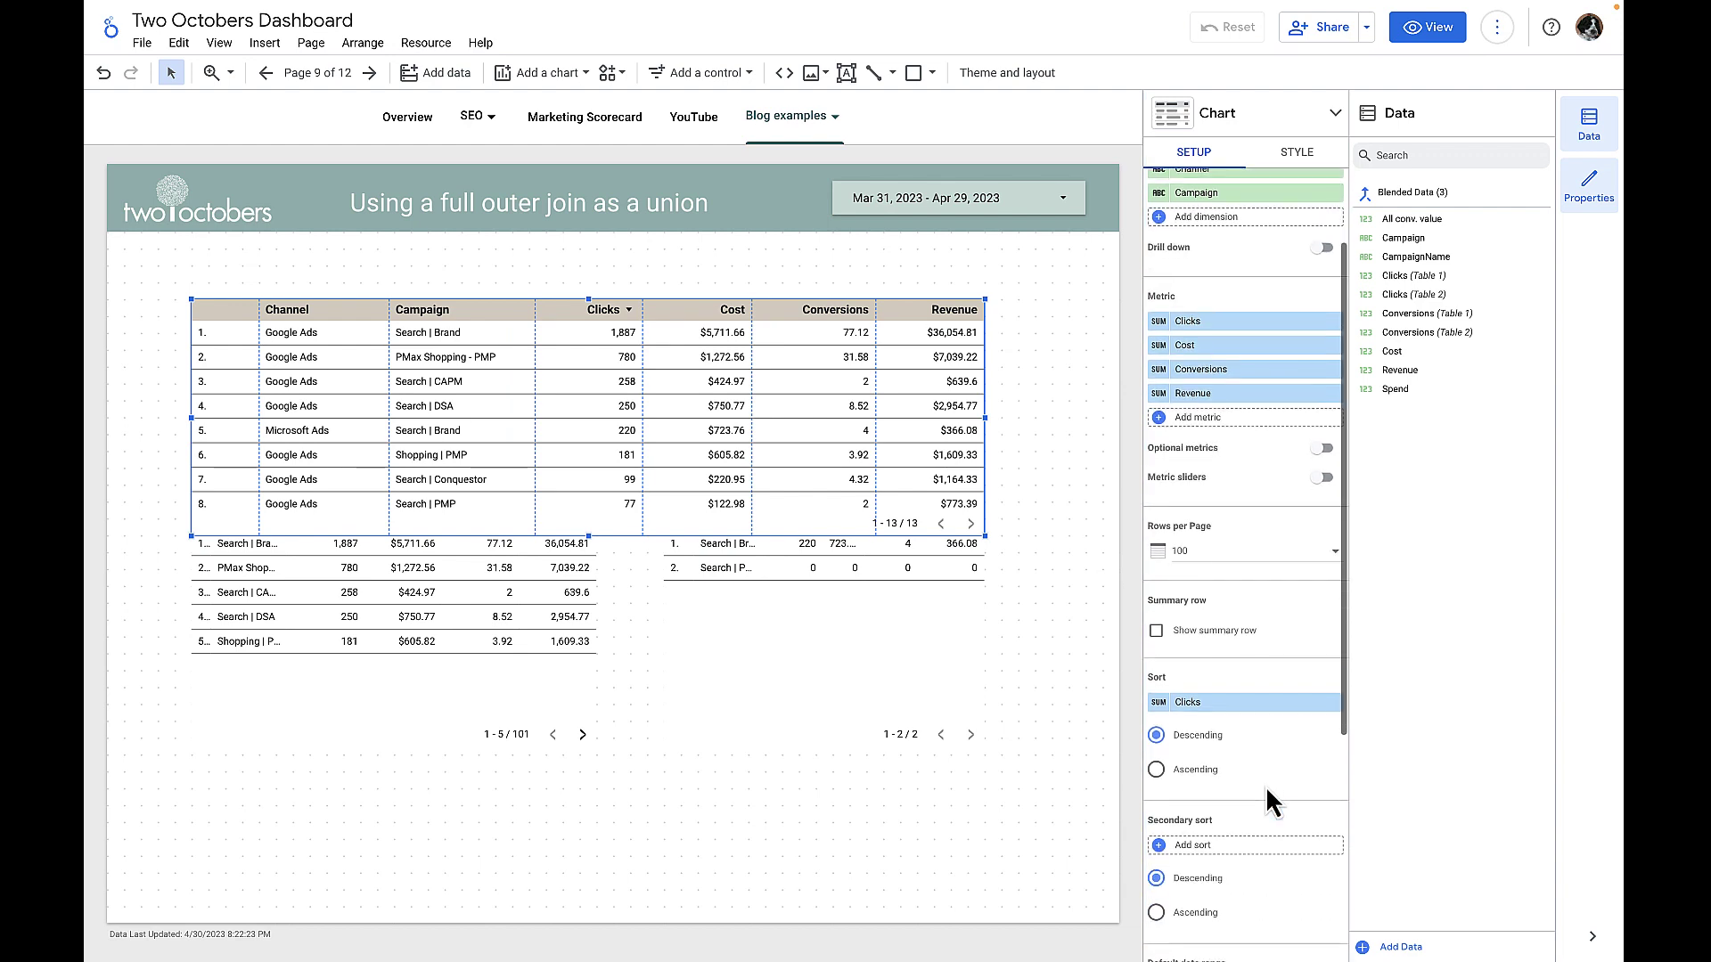
left_click(1210, 551)
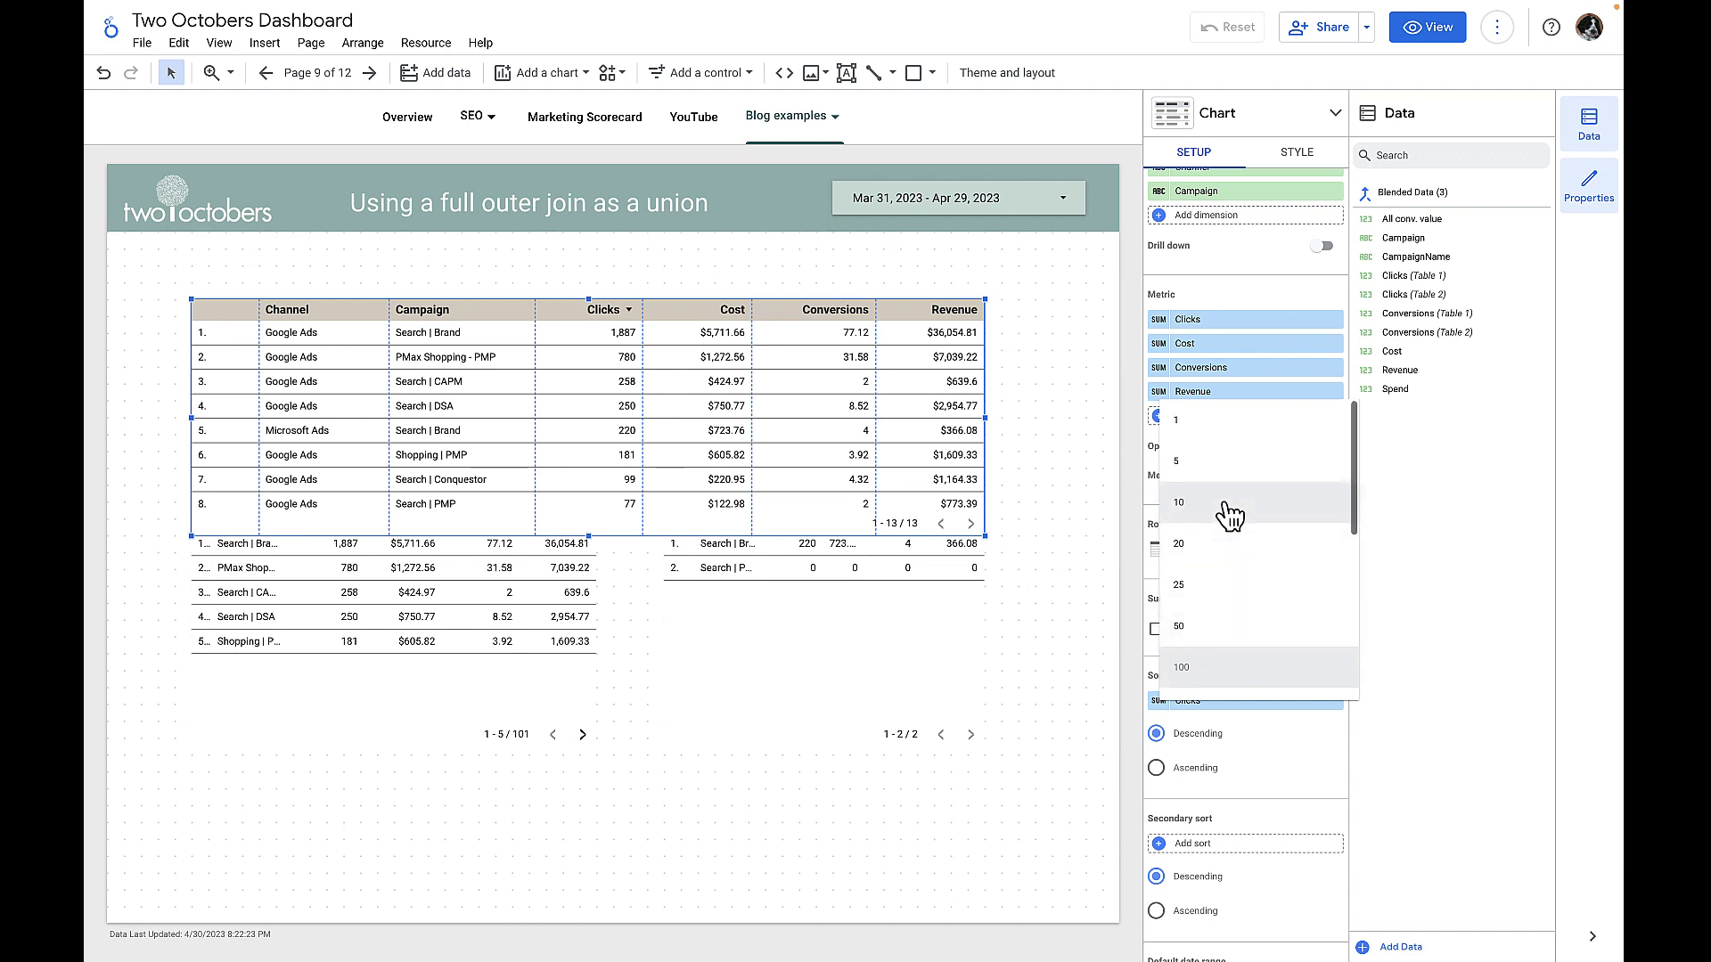
left_click(1217, 469)
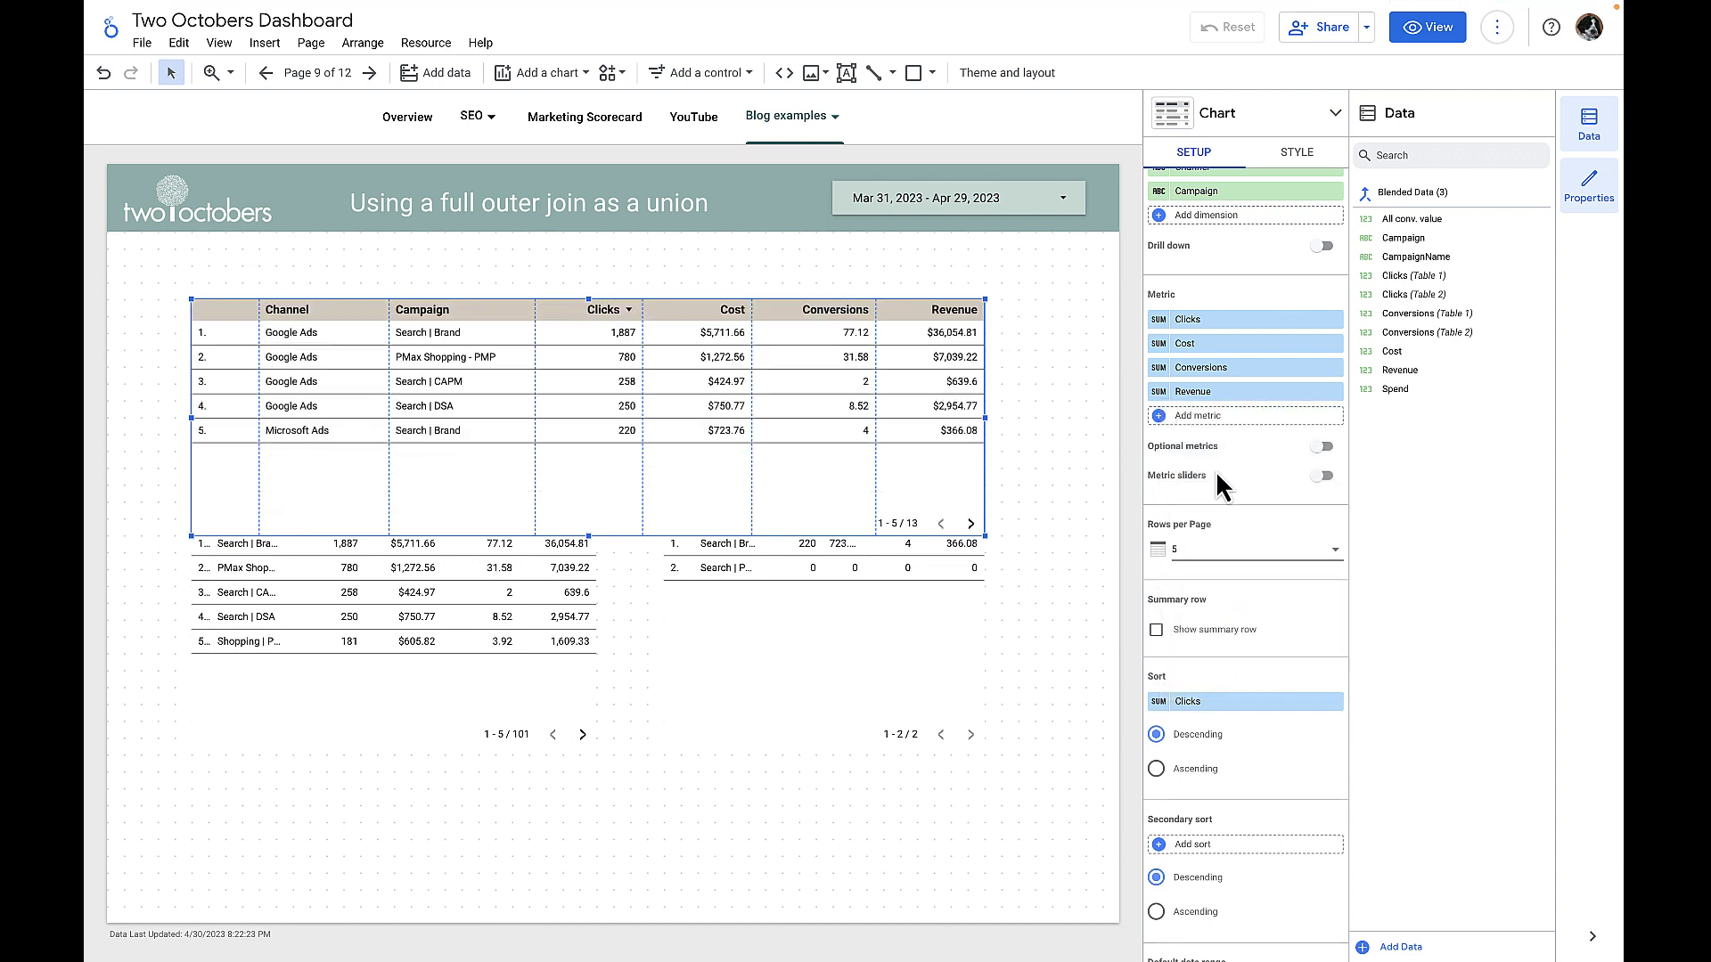
left_click_drag(588, 536, 591, 495)
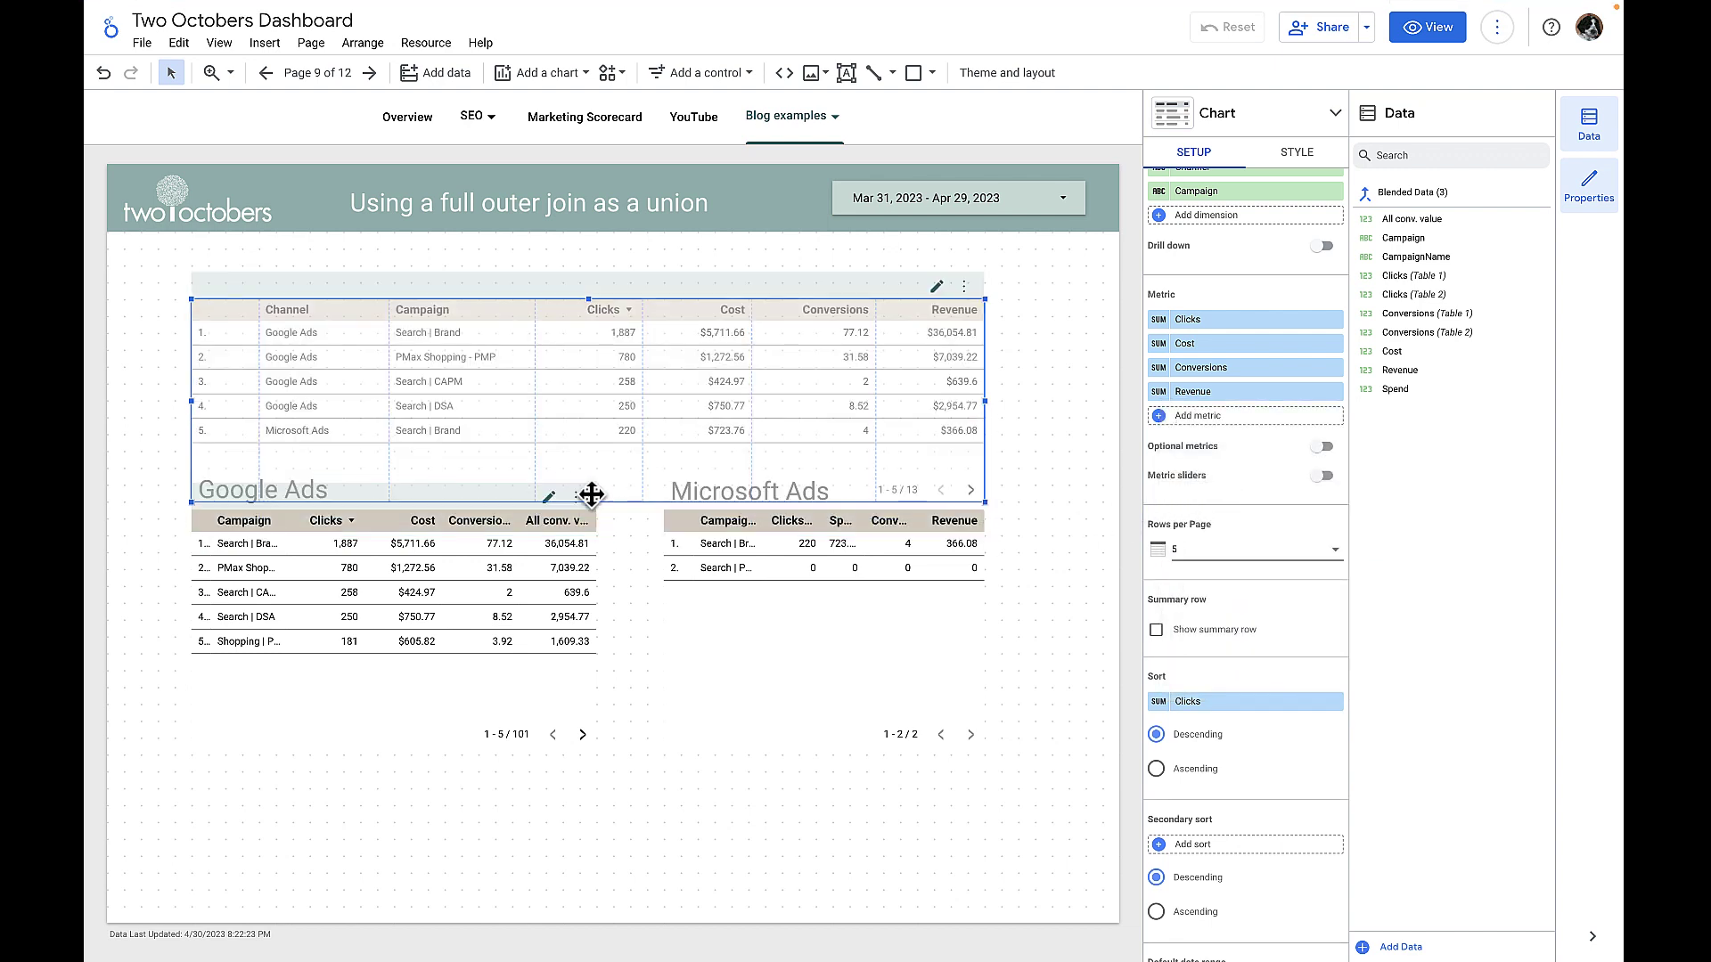
left_click(735, 845)
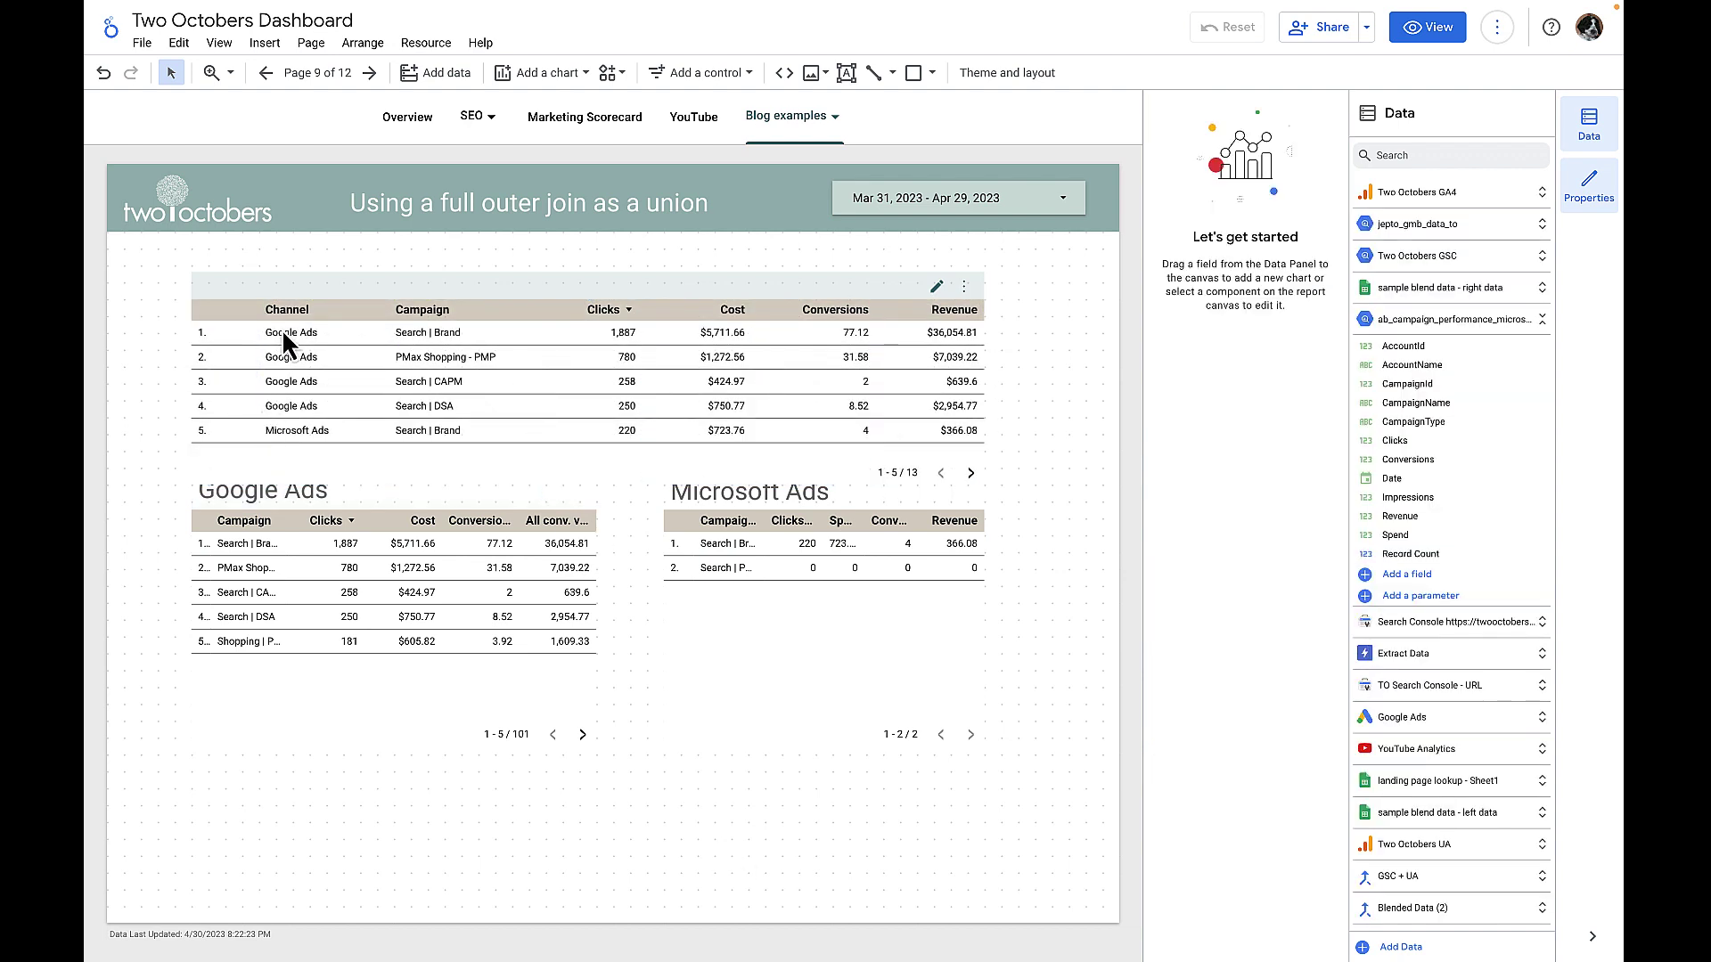